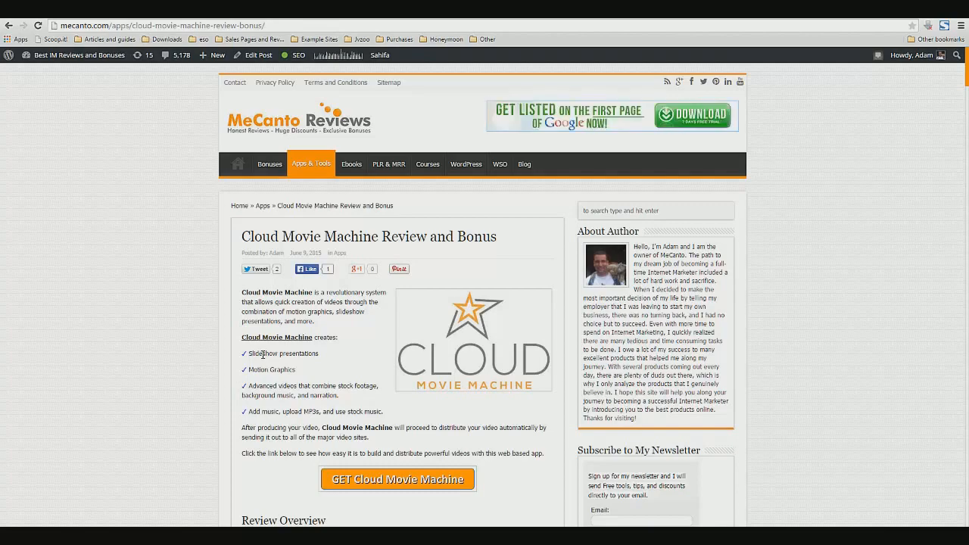
# Enlarge the Cloud Movie Machine timeline screenshot in the review article and close it again
pyautogui.scroll(-8, 265, 359)
pyautogui.scroll(-5, 275, 381)
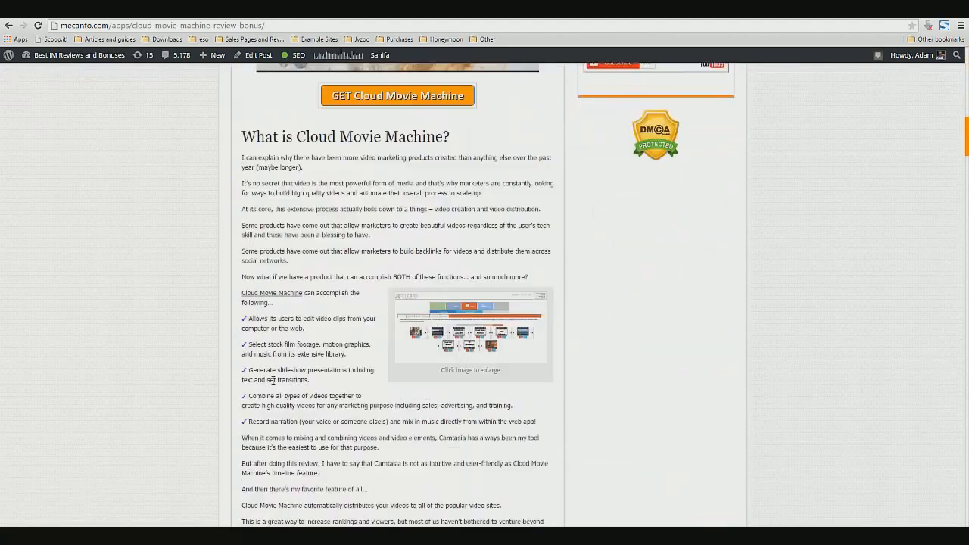
pyautogui.click(474, 256)
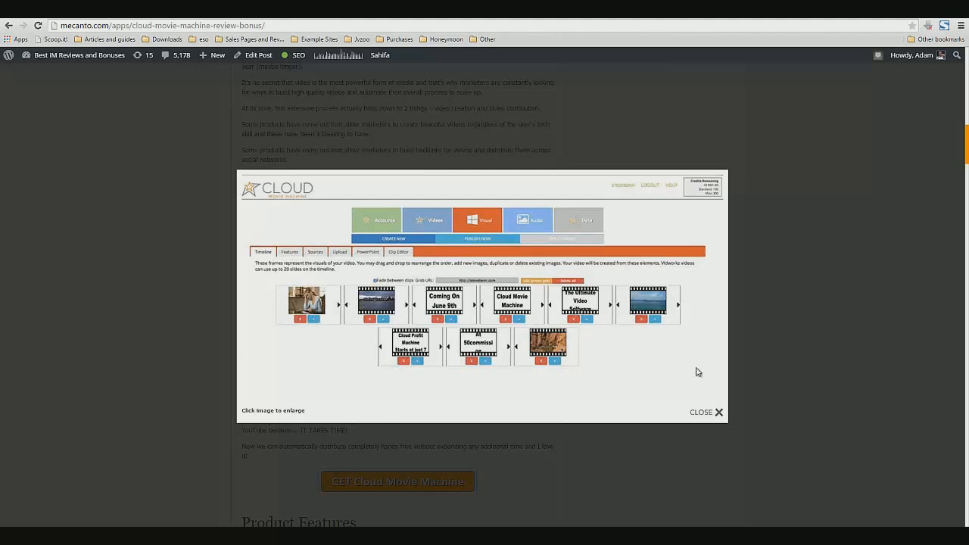
pyautogui.click(718, 411)
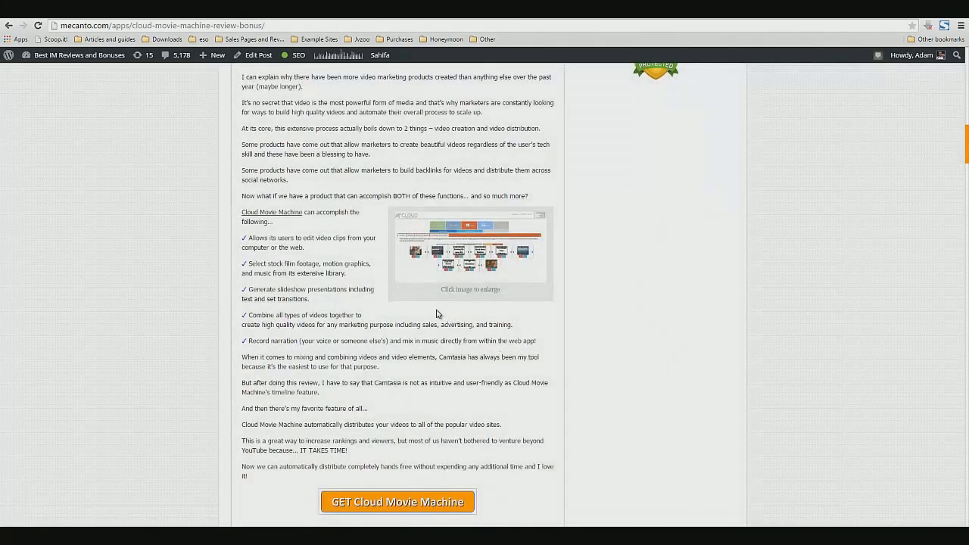
# Read the review's 'What is Cloud Movie Machine?' section, feature list and review overview
pyautogui.scroll(2, 440, 314)
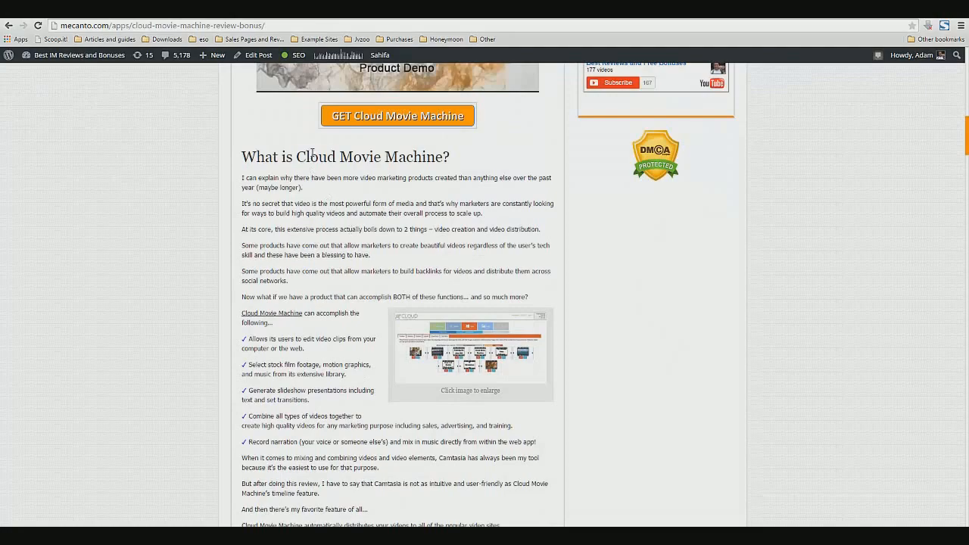
pyautogui.moveTo(297, 156); pyautogui.dragTo(444, 157)
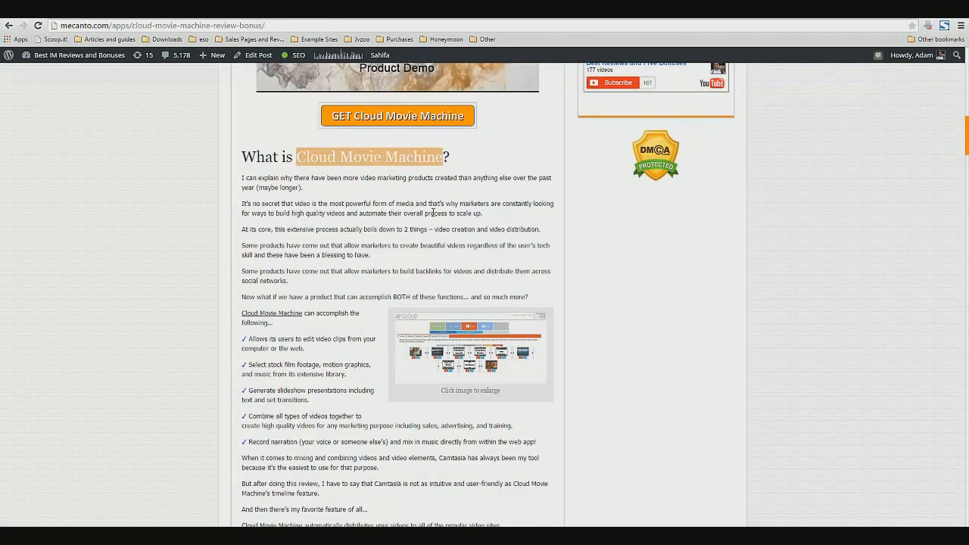
pyautogui.scroll(3, 424, 245)
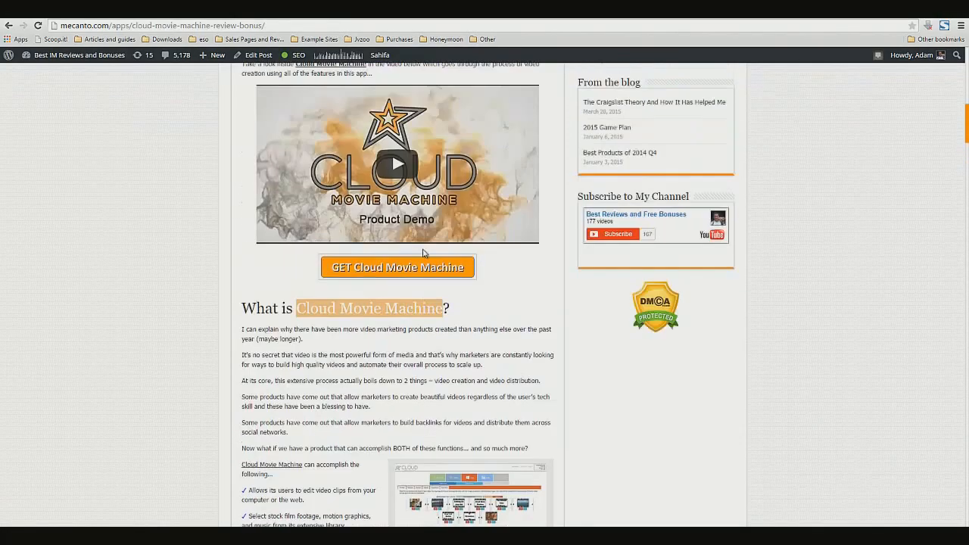
pyautogui.scroll(7, 392, 264)
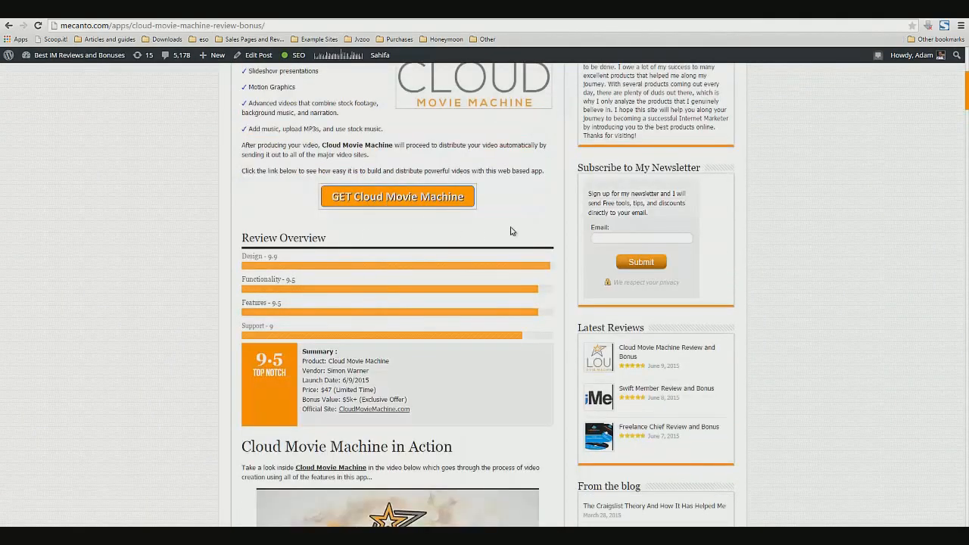
pyautogui.scroll(1, 505, 235)
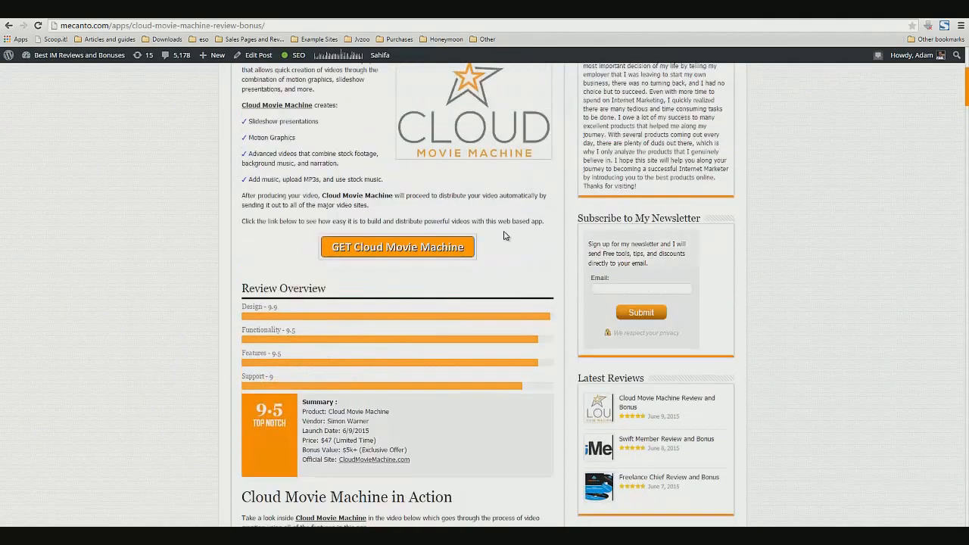
pyautogui.scroll(1, 505, 236)
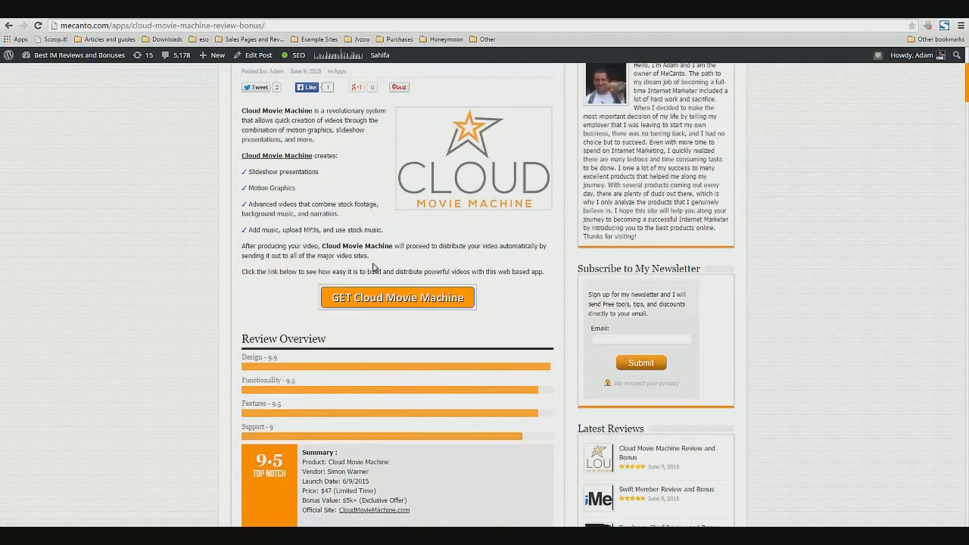
pyautogui.moveTo(364, 256); pyautogui.dragTo(317, 257)
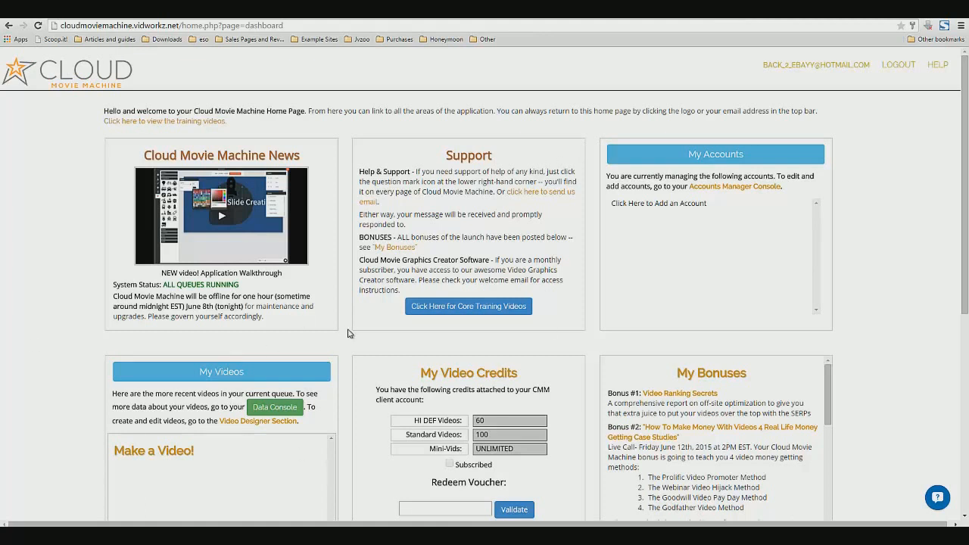
# Read the dashboard's Cloud Movie Machine News and Support panels, including the system status notice
pyautogui.scroll(-2, 342, 333)
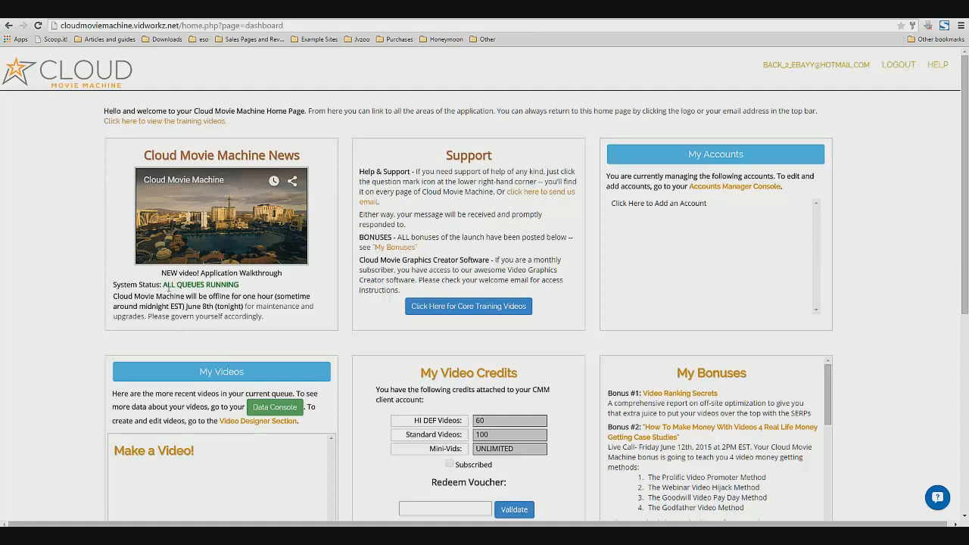
pyautogui.moveTo(162, 286); pyautogui.dragTo(259, 288)
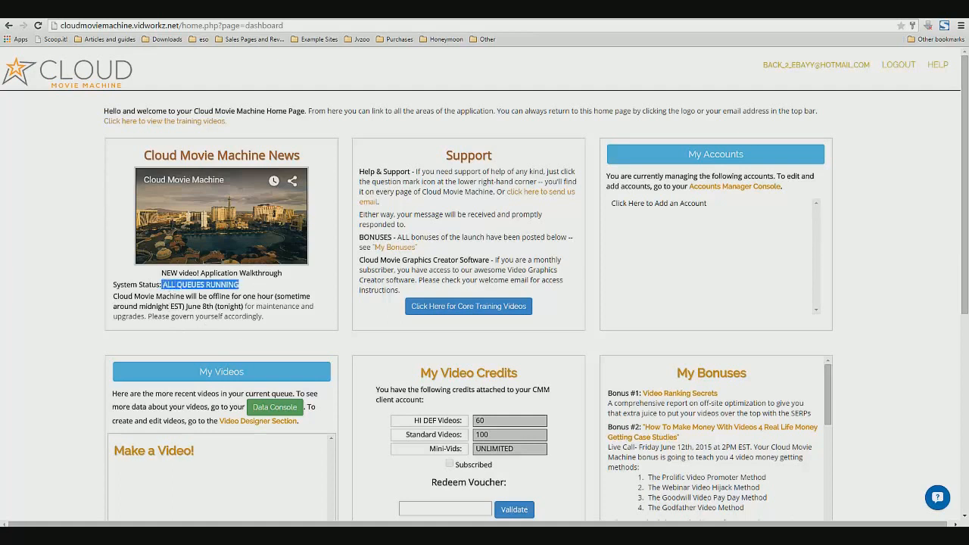
pyautogui.moveTo(123, 522)
pyautogui.doubleClick(217, 297)
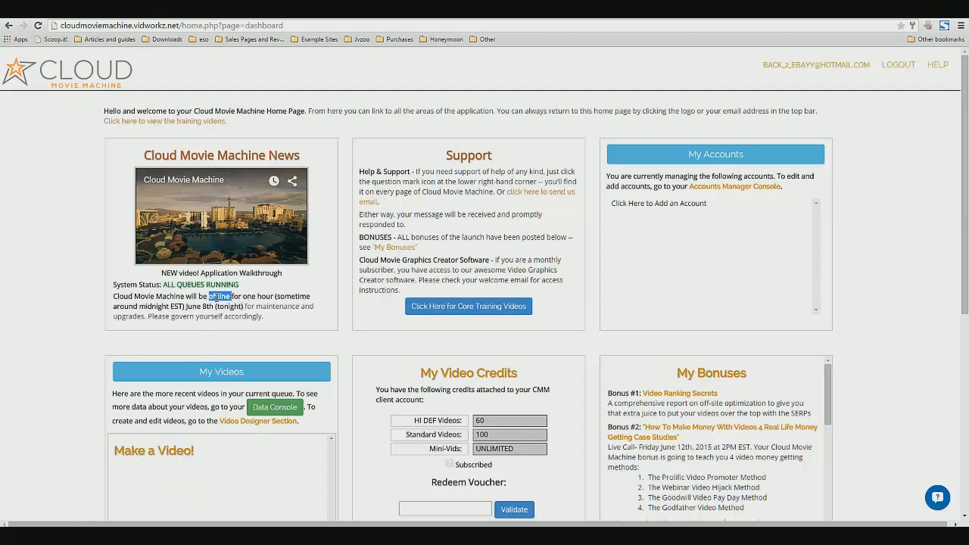
pyautogui.moveTo(217, 296); pyautogui.dragTo(168, 313)
pyautogui.doubleClick(220, 308)
pyautogui.click(168, 311)
pyautogui.moveTo(265, 317); pyautogui.dragTo(149, 321)
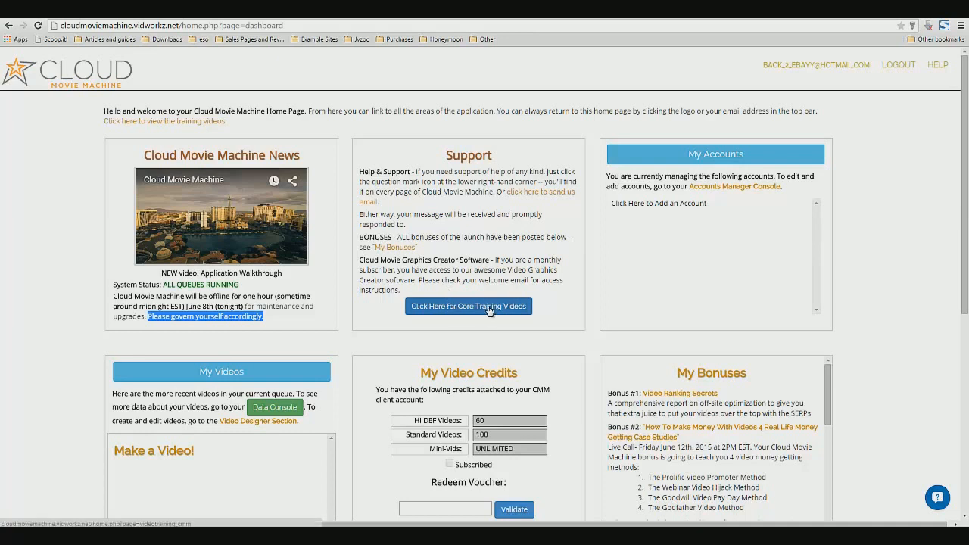
pyautogui.moveTo(555, 308); pyautogui.dragTo(398, 289)
pyautogui.tripleClick(486, 278)
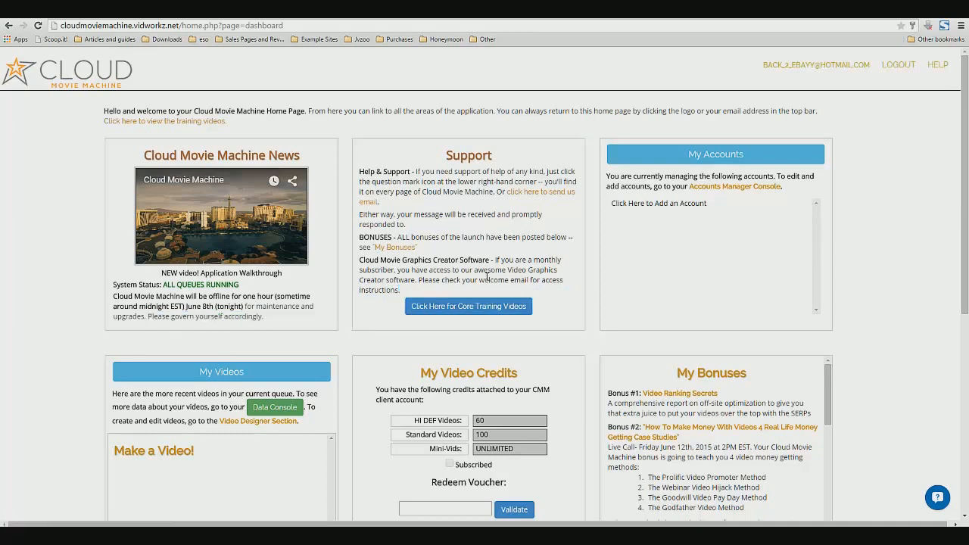
pyautogui.click(560, 266)
# Read the My Video Credits panel and scroll through the bonuses listed in My Bonuses
pyautogui.scroll(-1, 530, 357)
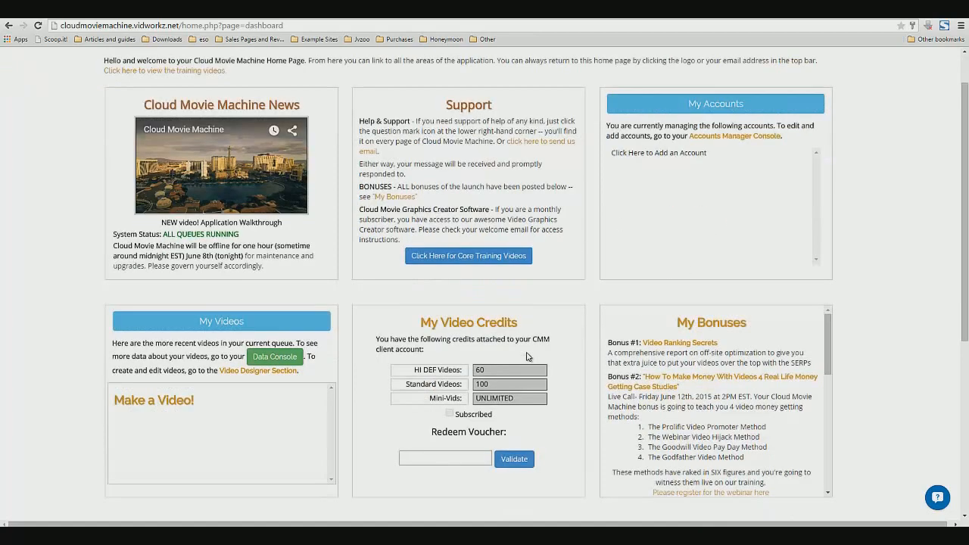
pyautogui.scroll(-1, 261, 423)
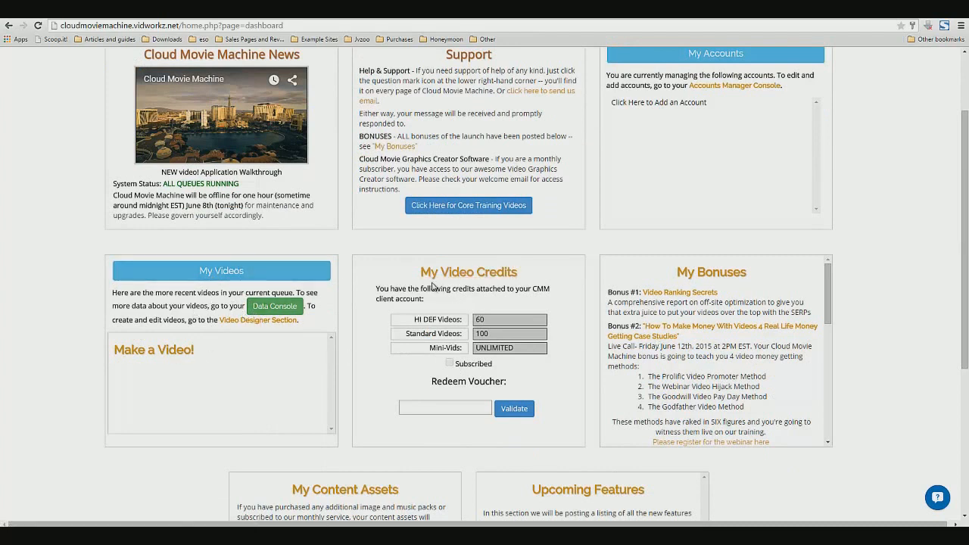
pyautogui.moveTo(426, 271); pyautogui.dragTo(465, 274)
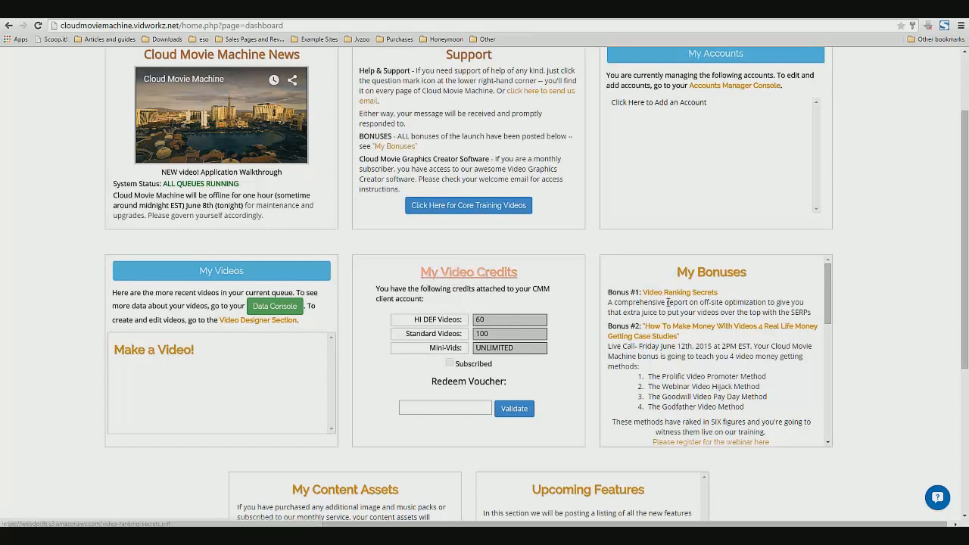
pyautogui.scroll(-1, 928, 323)
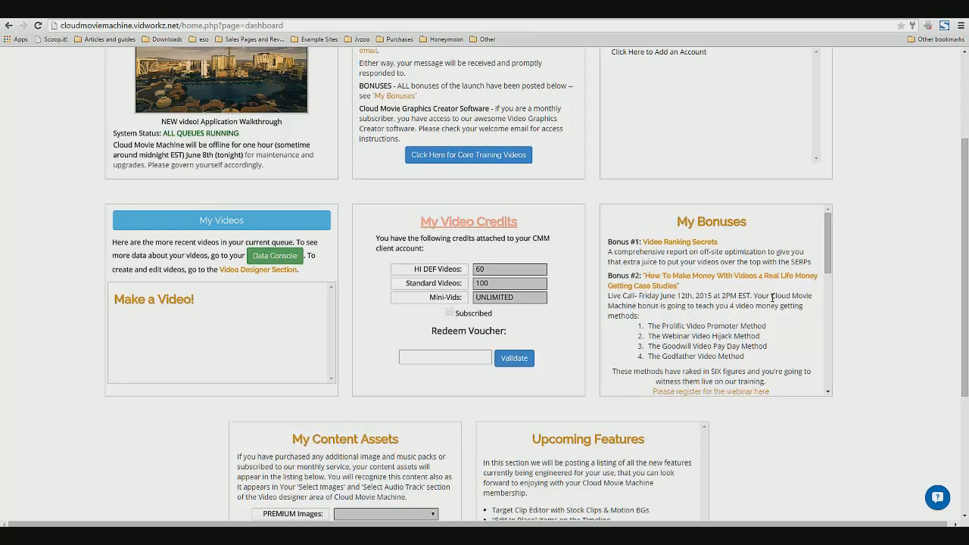
pyautogui.scroll(-1, 746, 306)
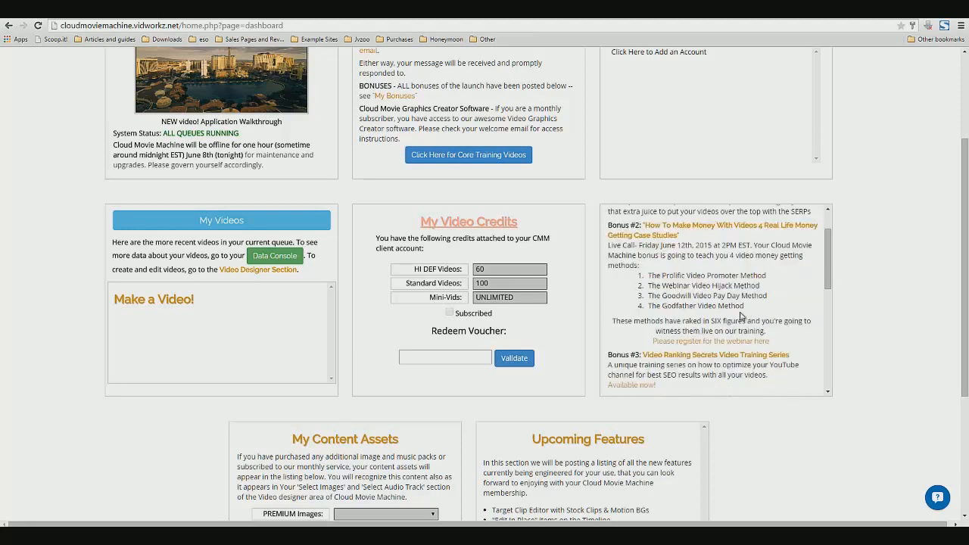
pyautogui.moveTo(744, 305); pyautogui.dragTo(650, 305)
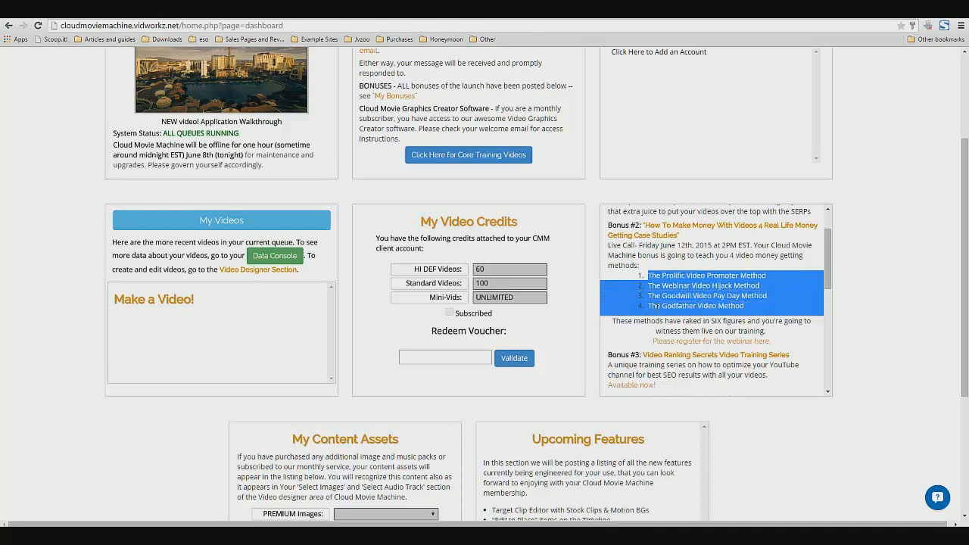
pyautogui.scroll(-1, 655, 340)
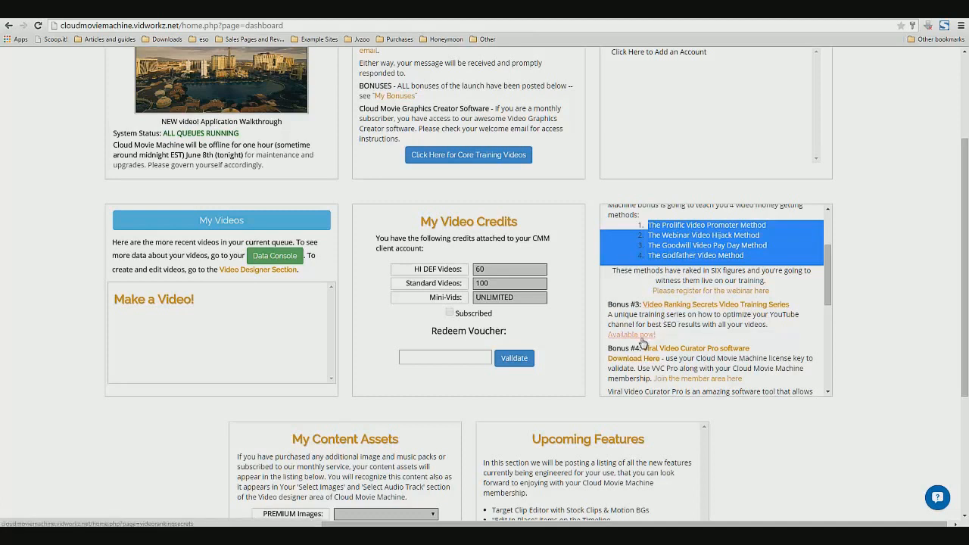
pyautogui.moveTo(679, 315); pyautogui.dragTo(775, 315)
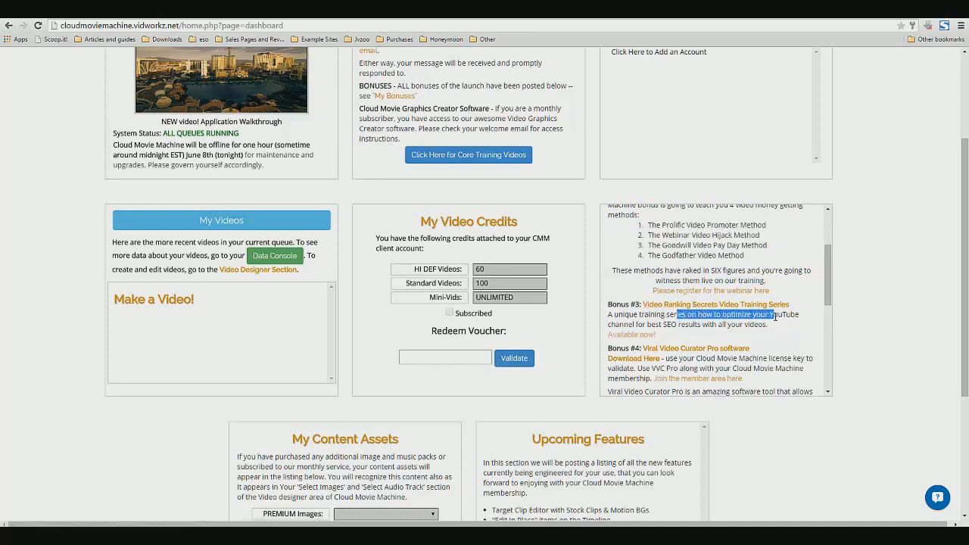
pyautogui.click(768, 333)
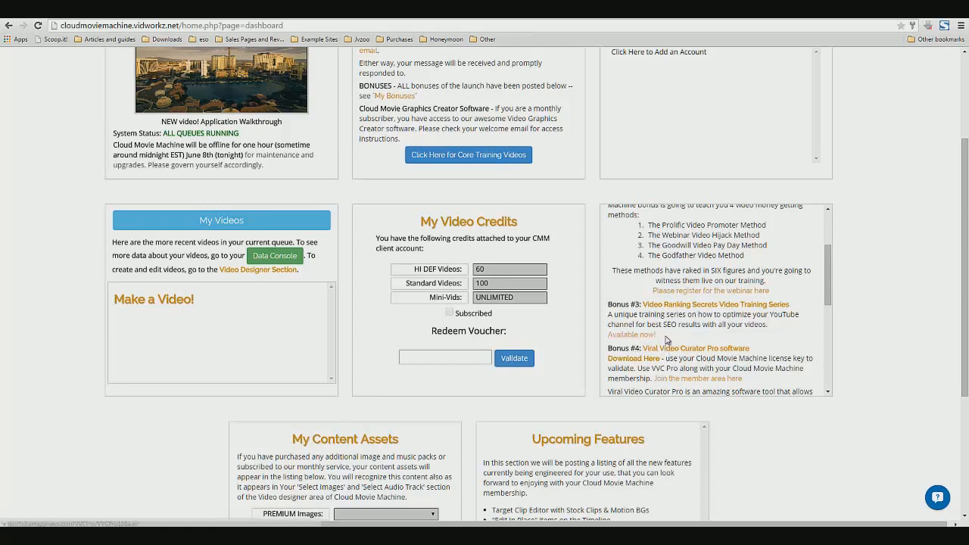
pyautogui.moveTo(655, 334); pyautogui.dragTo(611, 313)
pyautogui.scroll(-6, 628, 352)
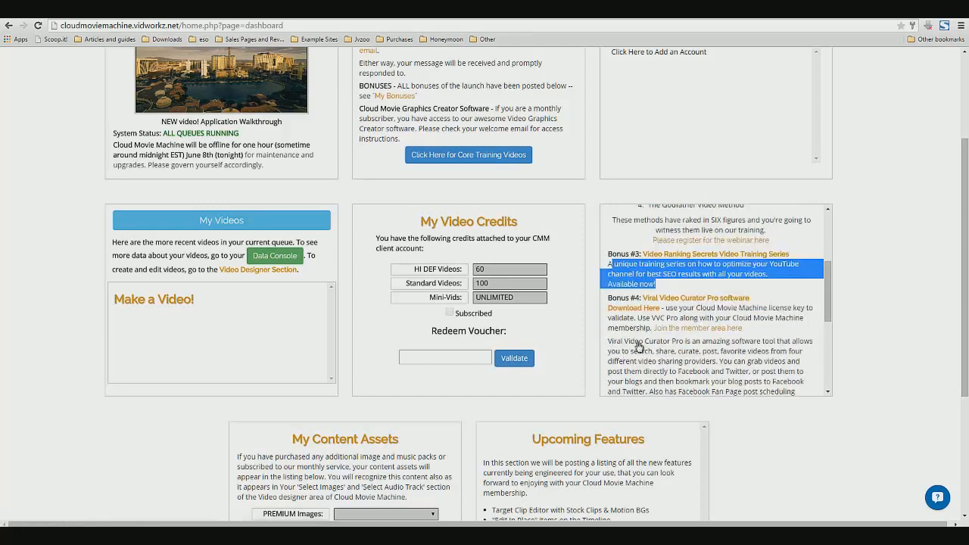
# Scroll through the rest of the dashboard, including My Content Assets and Upcoming Features
pyautogui.scroll(4, 669, 227)
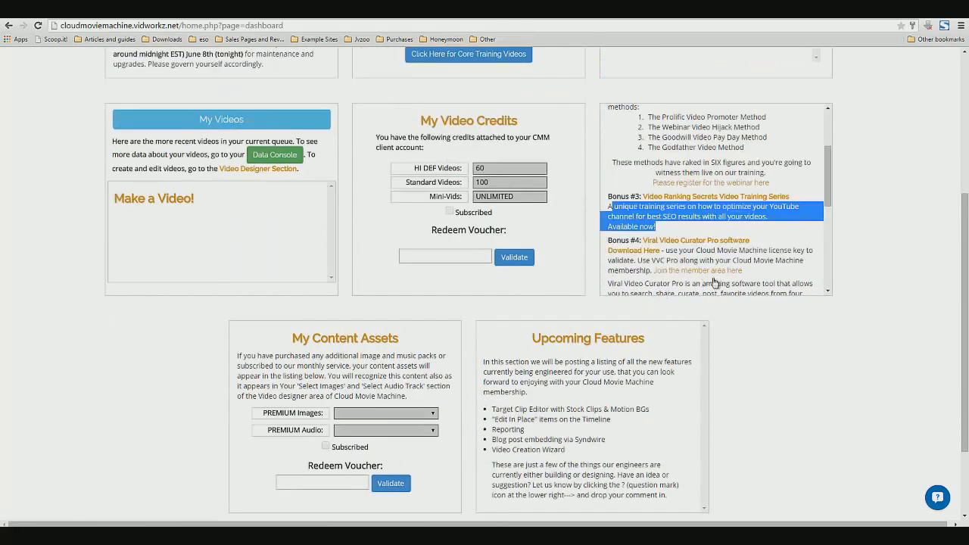
pyautogui.moveTo(827, 195); pyautogui.dragTo(828, 218)
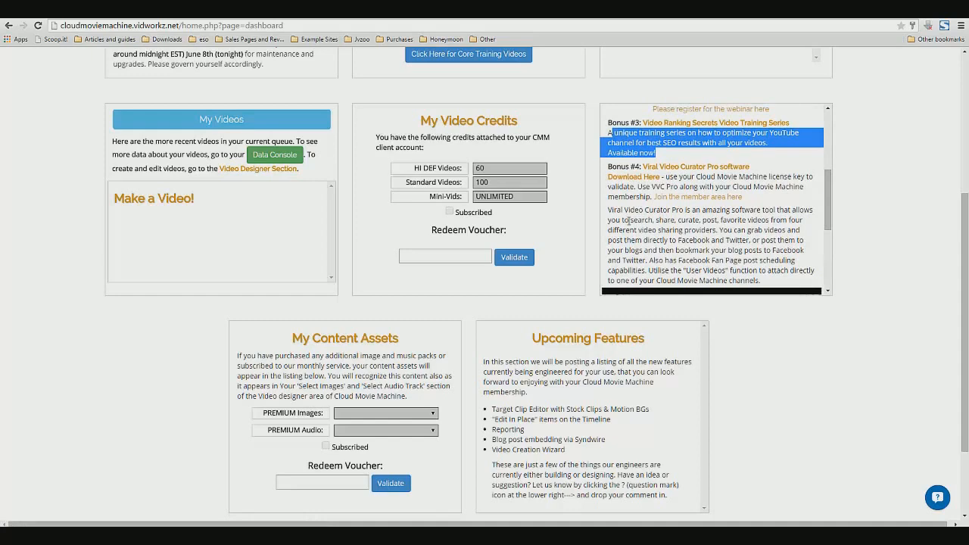
pyautogui.scroll(-5, 660, 229)
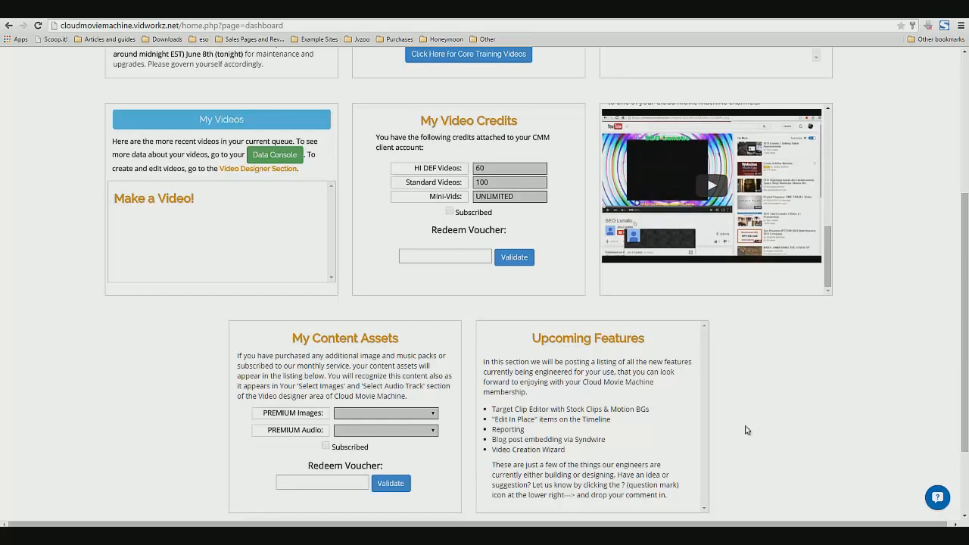
pyautogui.scroll(-2, 737, 432)
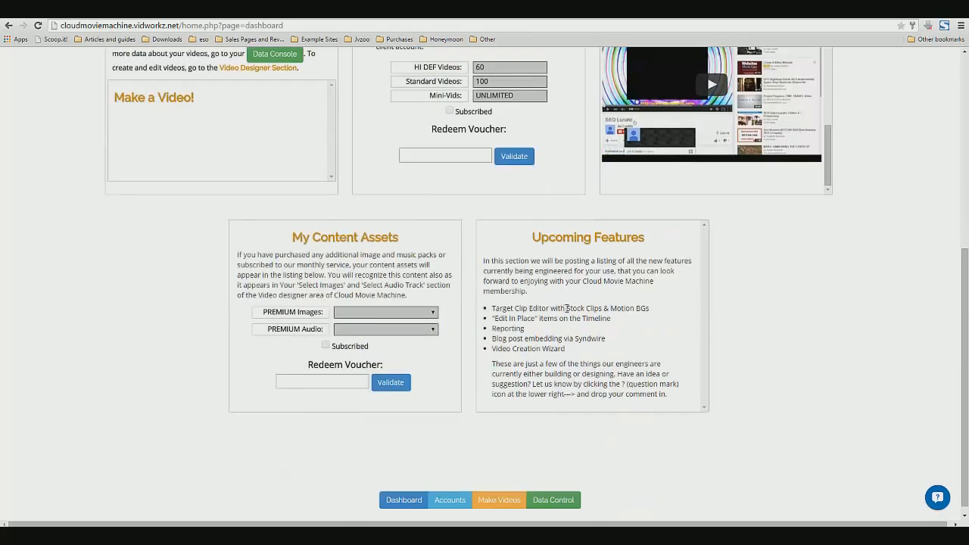
pyautogui.scroll(5, 298, 458)
pyautogui.scroll(-3, 299, 459)
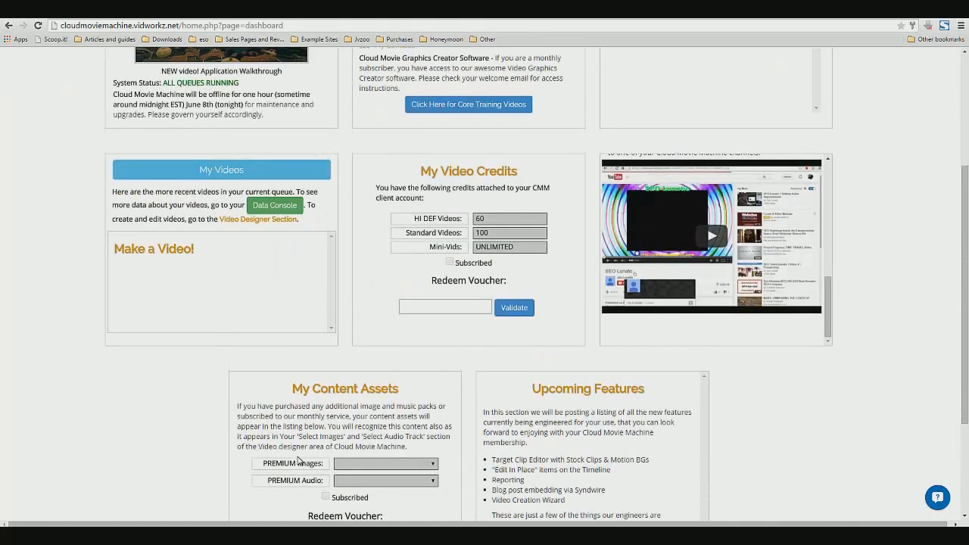
pyautogui.scroll(3, 299, 459)
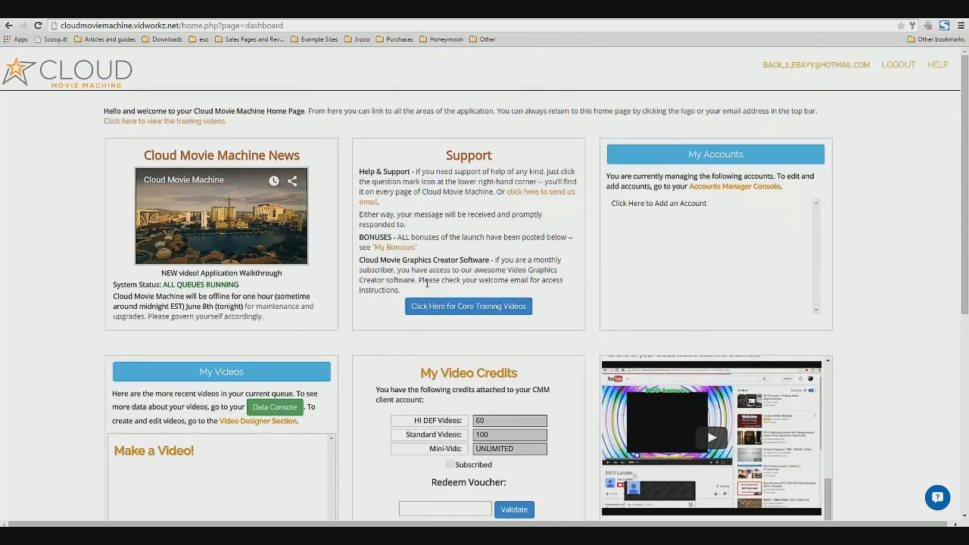
pyautogui.scroll(-2, 383, 382)
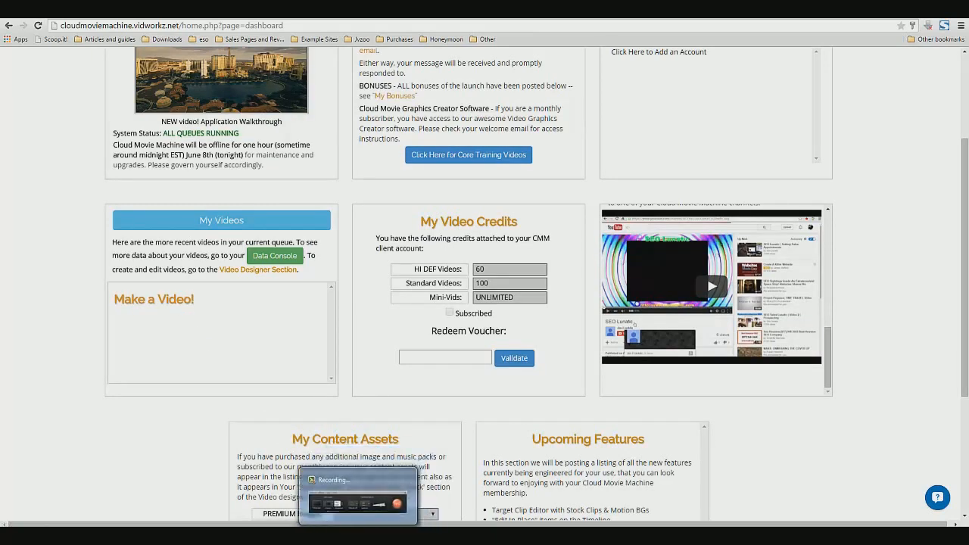
# Examine the My Videos and My Accounts panels on the reloaded dashboard
pyautogui.click(358, 534)
pyautogui.click(946, 492)
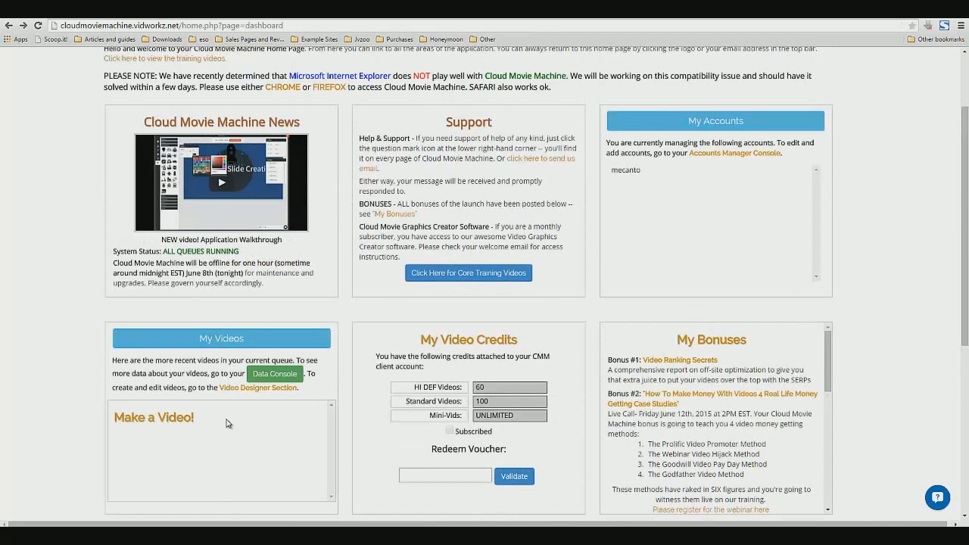
pyautogui.moveTo(214, 421); pyautogui.dragTo(119, 428)
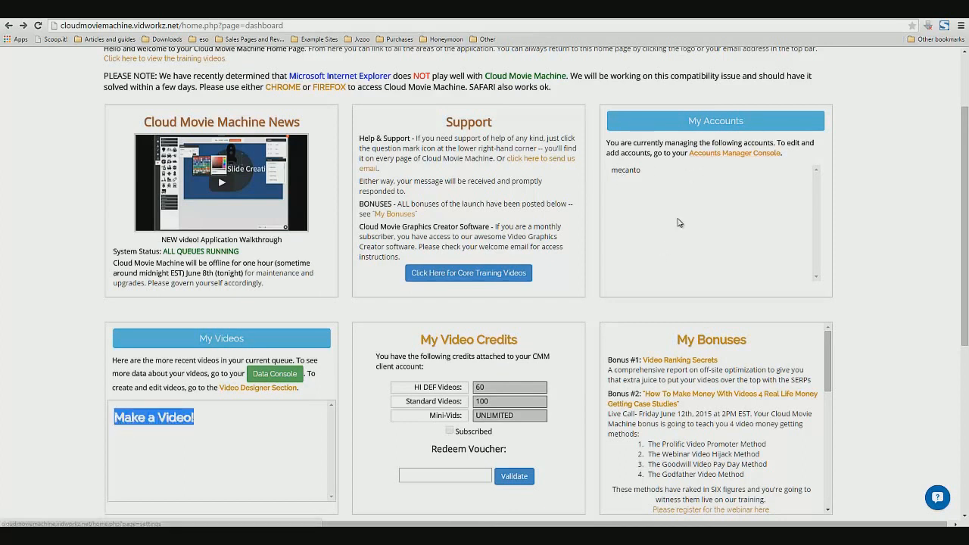
pyautogui.click(680, 222)
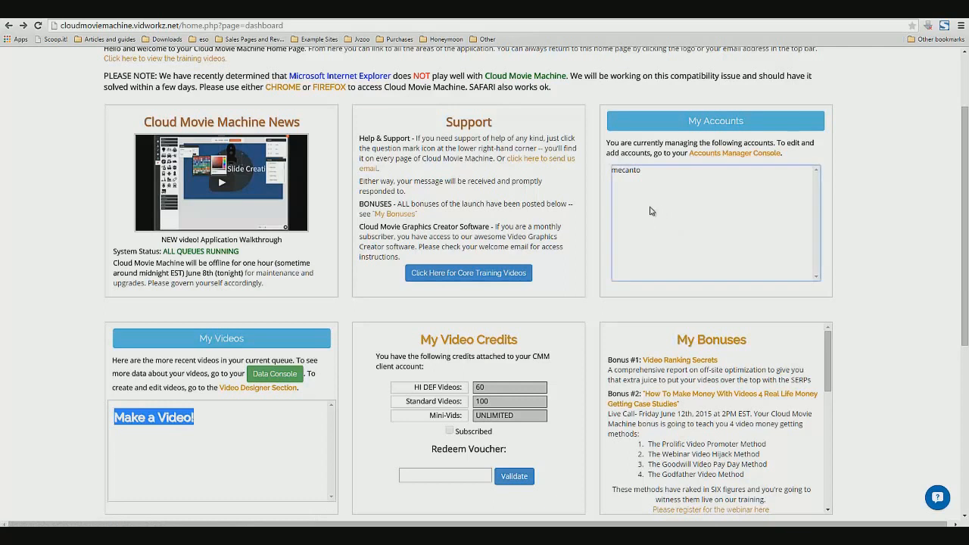
# Open the Accounts Manager Console and examine the profile details, including nickname, contact email and business description
pyautogui.click(706, 154)
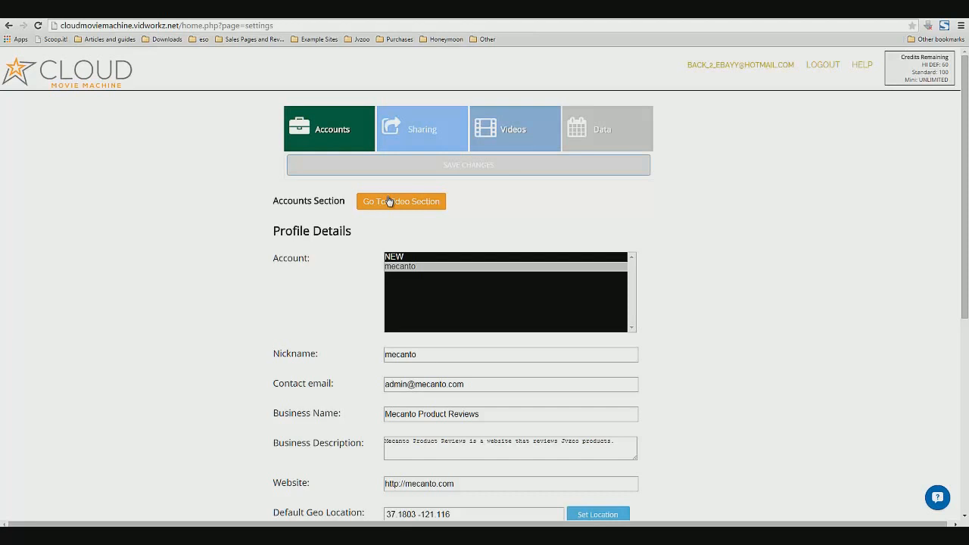
pyautogui.scroll(-2, 347, 276)
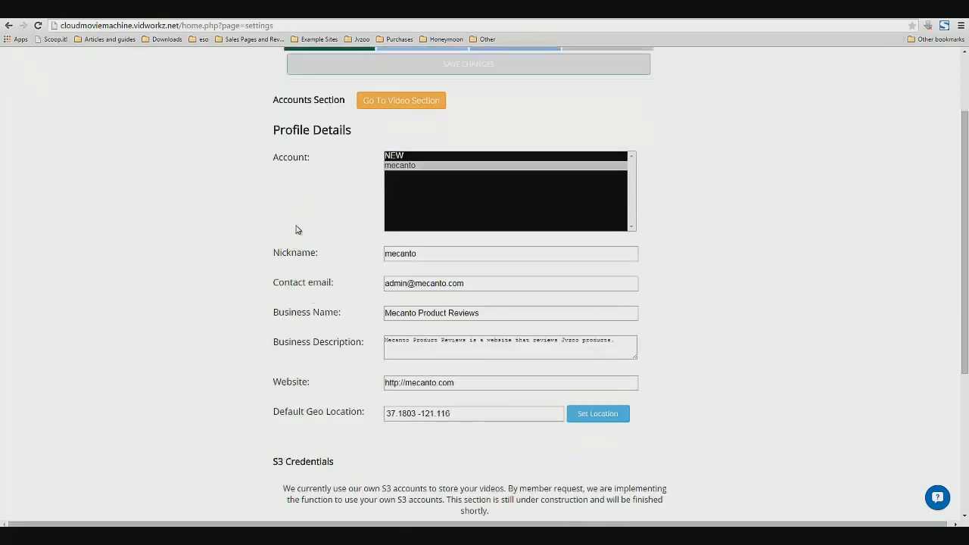
pyautogui.moveTo(278, 156); pyautogui.dragTo(310, 157)
pyautogui.click(318, 161)
pyautogui.moveTo(394, 254); pyautogui.dragTo(432, 253)
pyautogui.doubleClick(430, 283)
pyautogui.hotkey('ctrl', 'a')
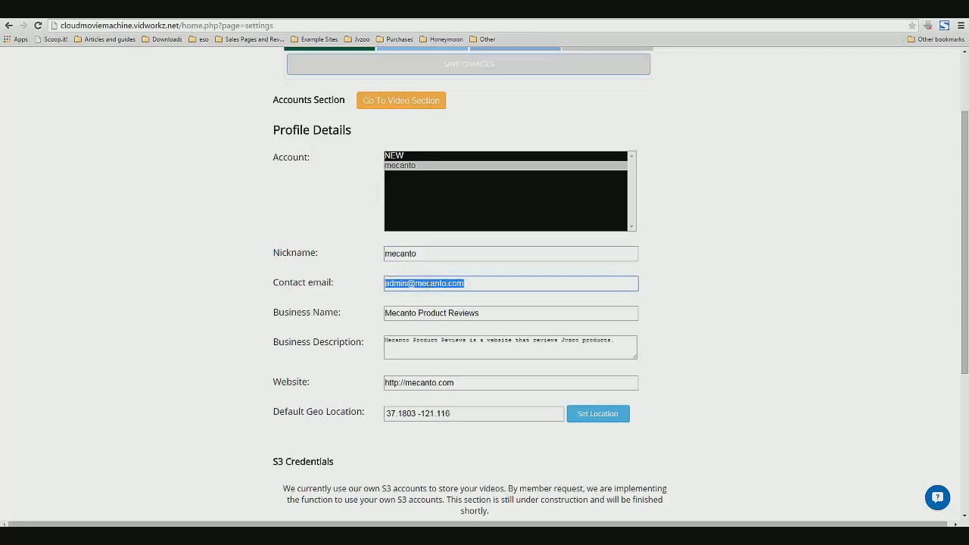
pyautogui.scroll(-1, 386, 312)
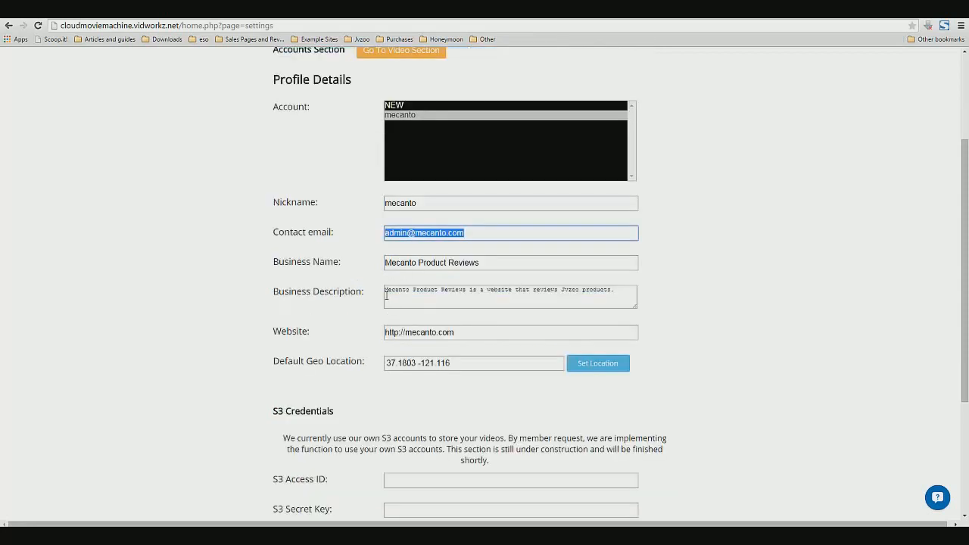
pyautogui.moveTo(386, 290); pyautogui.dragTo(621, 296)
pyautogui.scroll(-1, 374, 463)
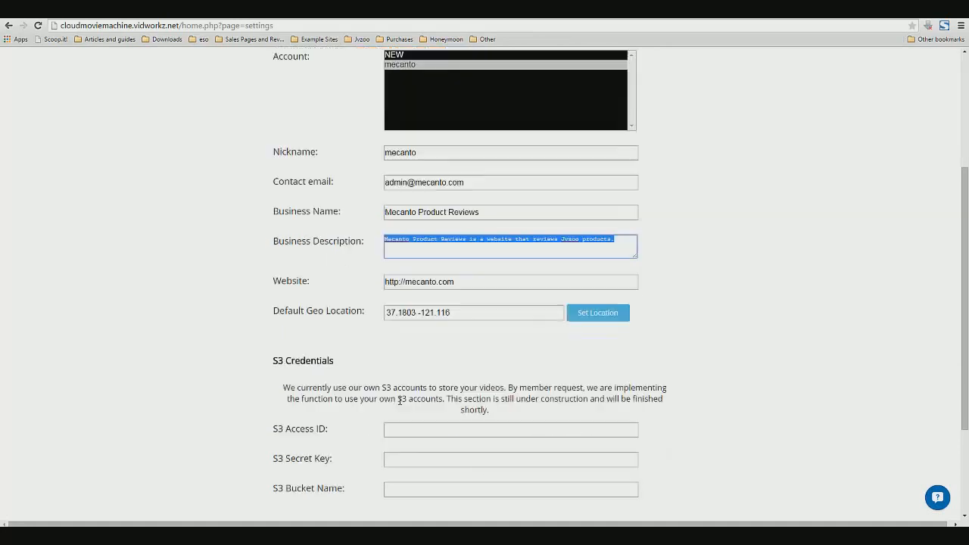
pyautogui.click(400, 248)
pyautogui.hotkey('ctrl', 'a')
pyautogui.scroll(-2, 249, 348)
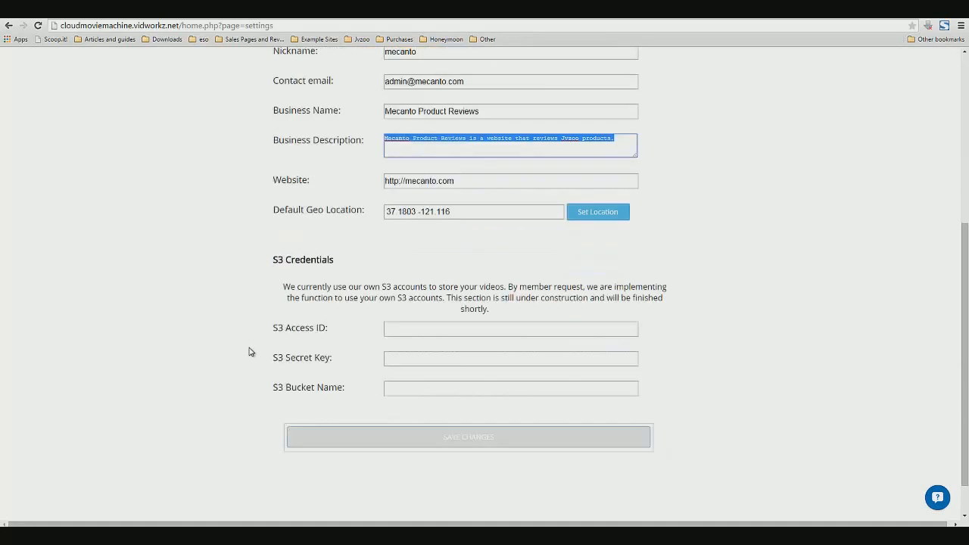
# Examine the Website, Default Geo Location and S3 Credentials sections of the account settings
pyautogui.moveTo(395, 182); pyautogui.dragTo(465, 180)
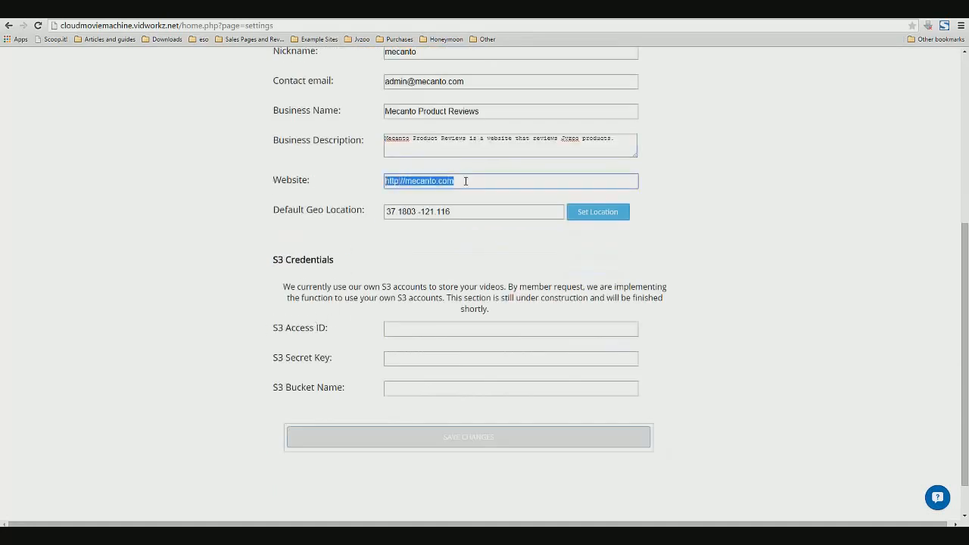
pyautogui.click(466, 180)
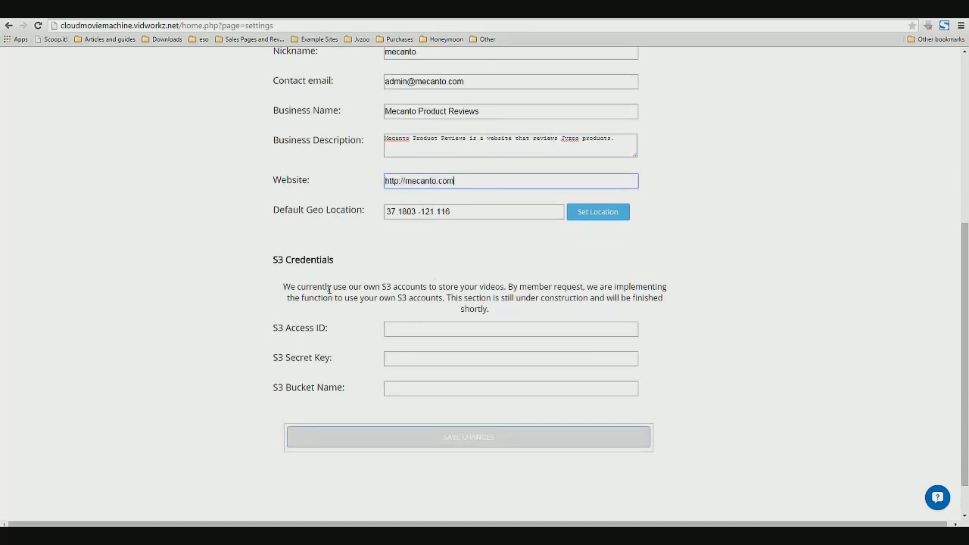
pyautogui.click(284, 260)
pyautogui.moveTo(273, 259); pyautogui.dragTo(340, 260)
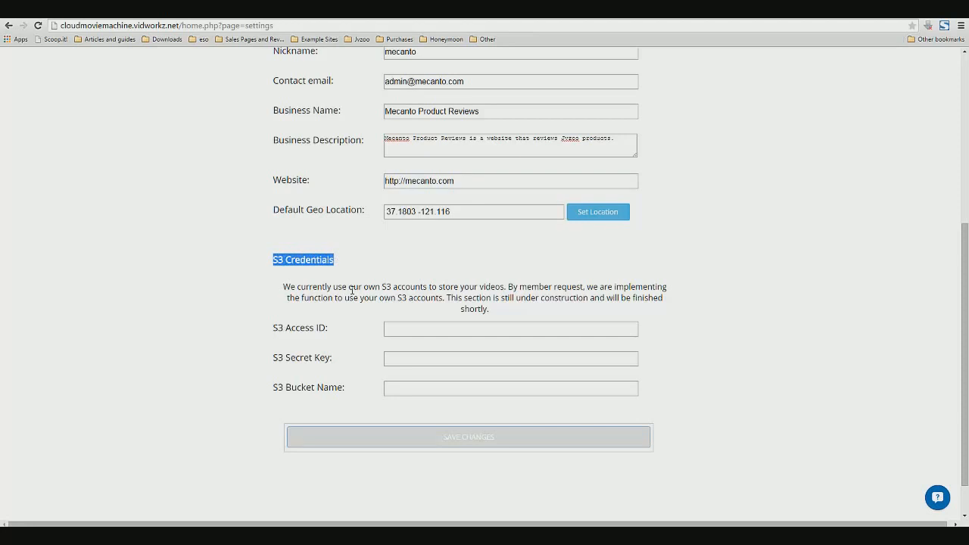
pyautogui.tripleClick(326, 303)
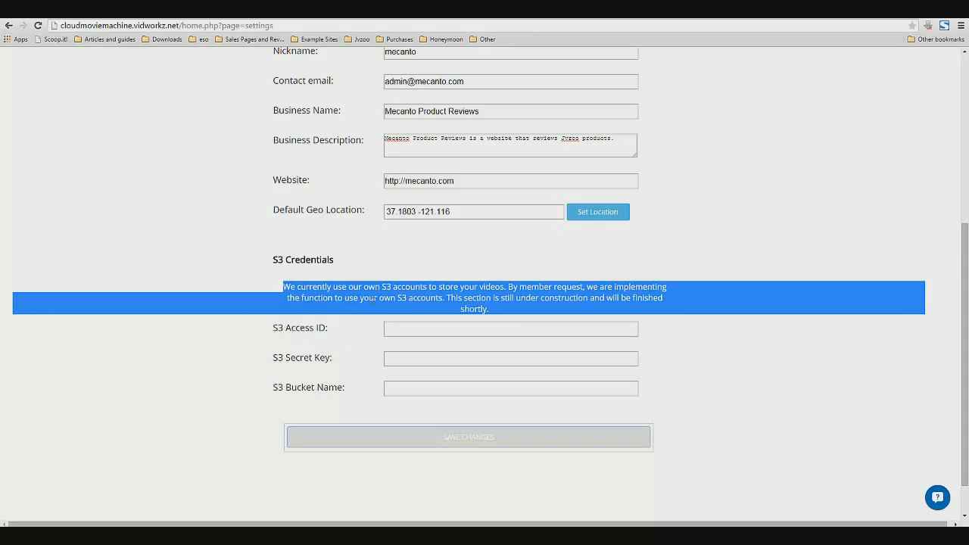
pyautogui.click(355, 342)
pyautogui.moveTo(338, 297); pyautogui.dragTo(603, 298)
pyautogui.click(603, 298)
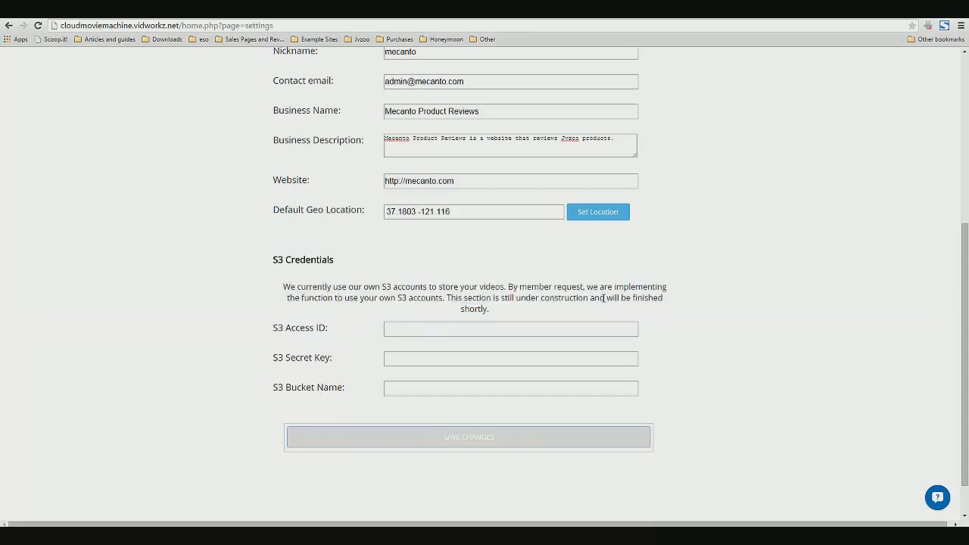
pyautogui.moveTo(379, 297); pyautogui.dragTo(443, 297)
pyautogui.click(457, 298)
pyautogui.scroll(3, 457, 297)
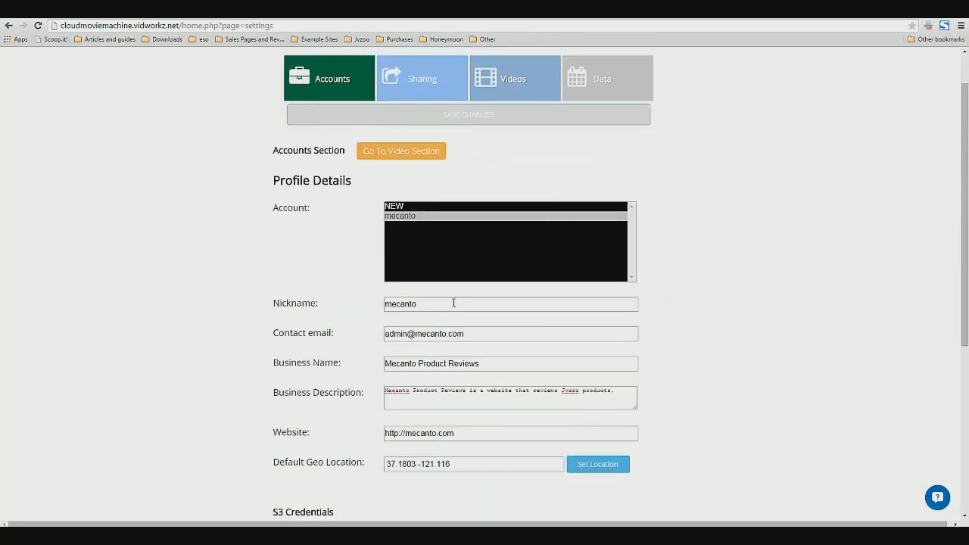
pyautogui.scroll(-3, 449, 341)
pyautogui.scroll(2, 447, 357)
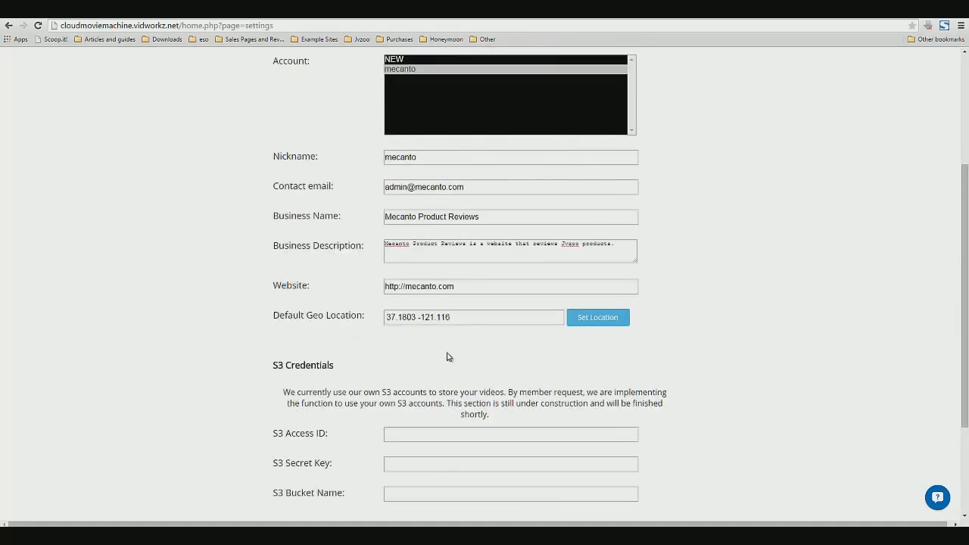
pyautogui.scroll(-2, 447, 356)
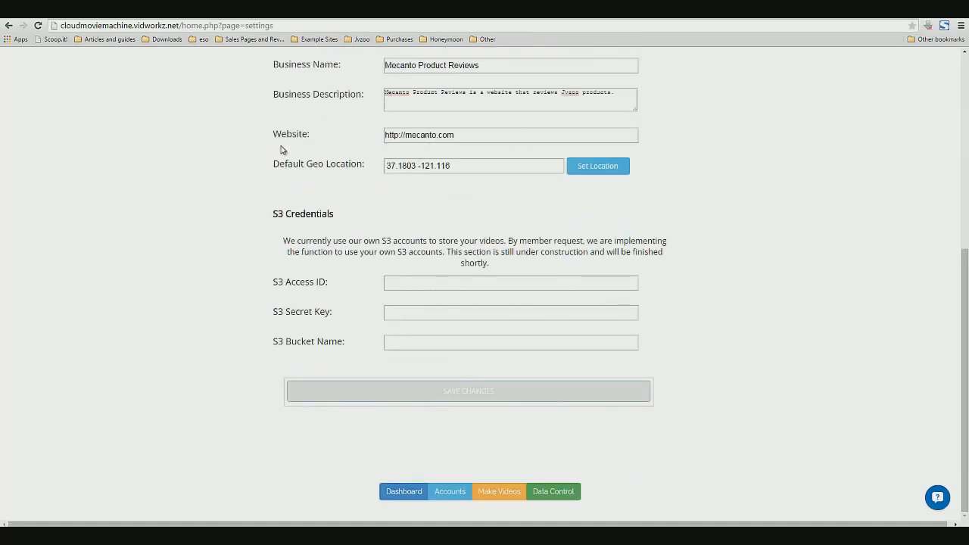
pyautogui.scroll(4, 424, 197)
# Go to the video section and view the help tip for Select Account
pyautogui.click(429, 205)
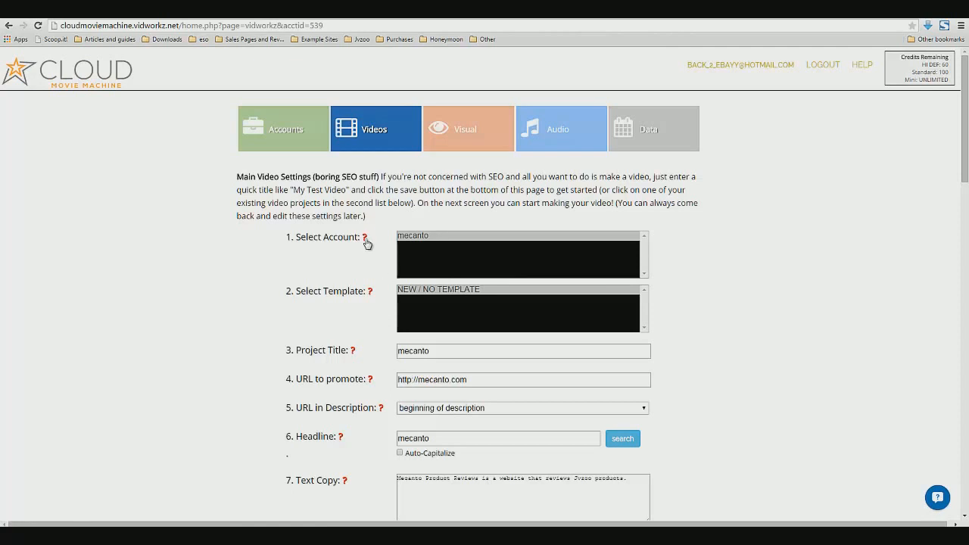
pyautogui.moveTo(368, 249)
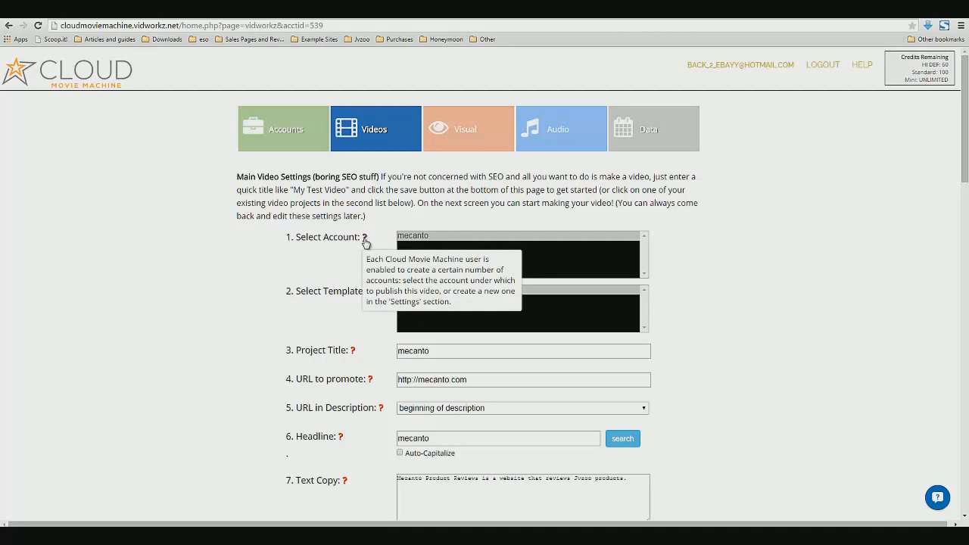
pyautogui.scroll(-1, 310, 348)
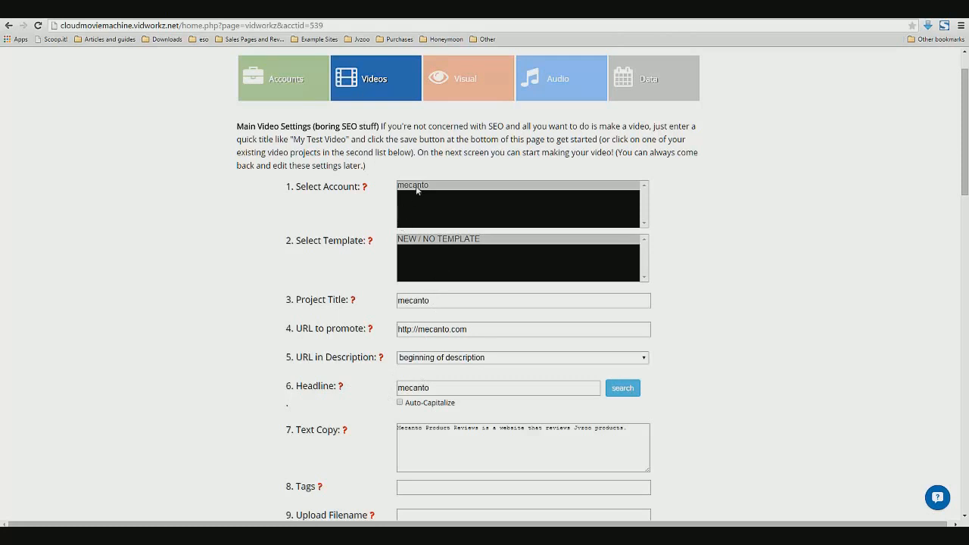
# Examine the Project Title field in the main video settings
pyautogui.click(452, 305)
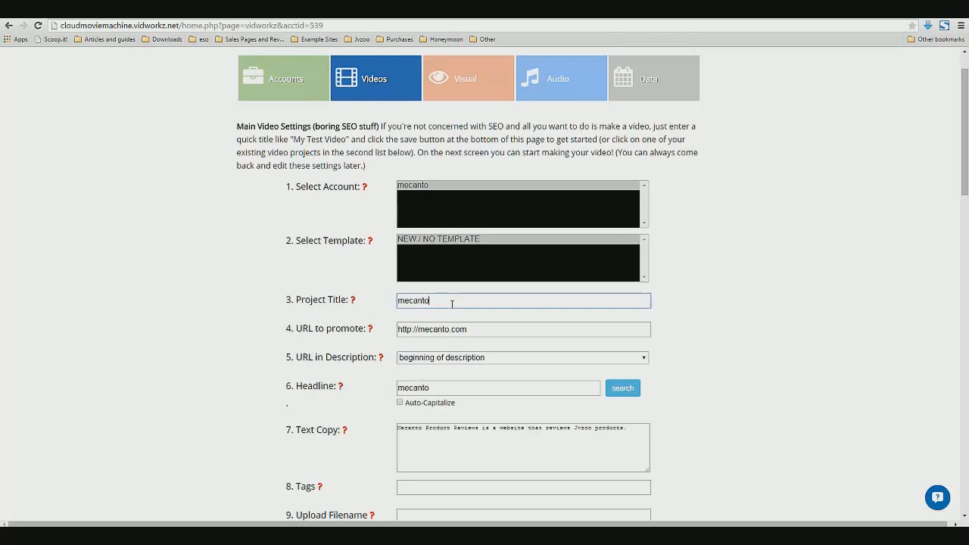
pyautogui.doubleClick(405, 304)
pyautogui.click(405, 305)
pyautogui.moveTo(397, 303); pyautogui.dragTo(441, 298)
pyautogui.click(439, 299)
pyautogui.doubleClick(418, 303)
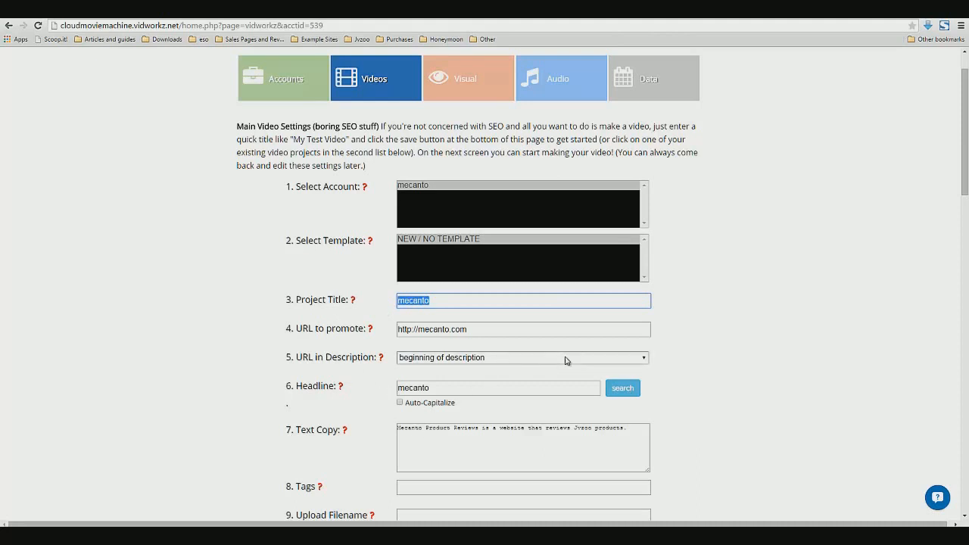
pyautogui.click(469, 302)
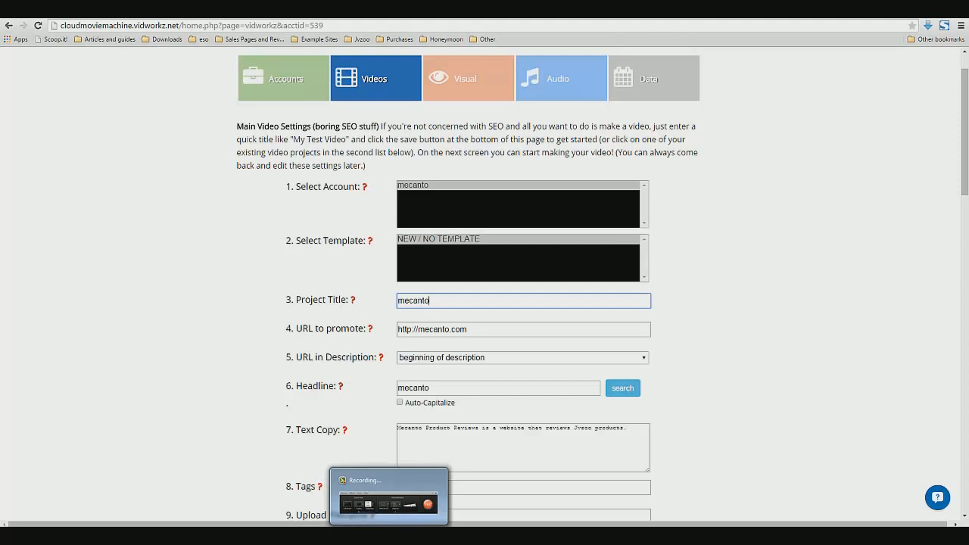
pyautogui.click(388, 535)
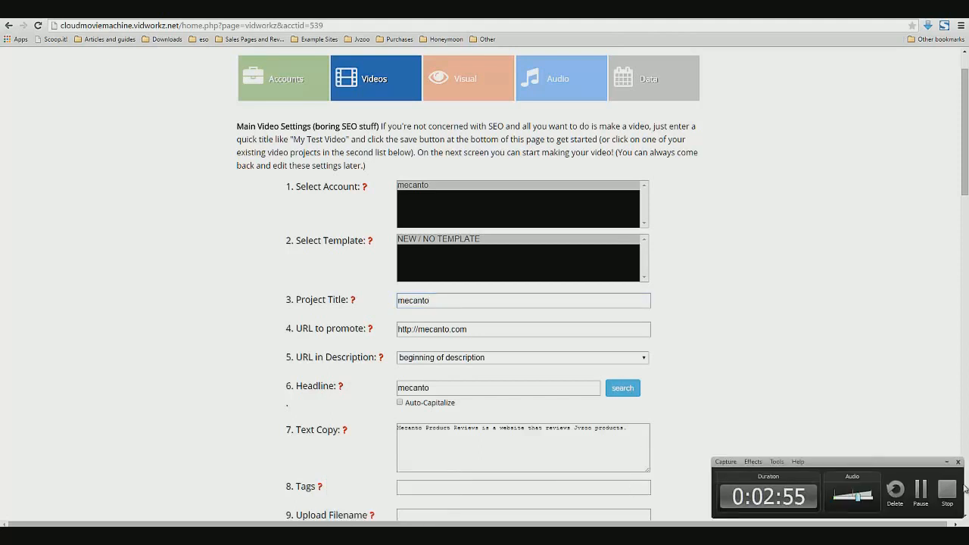
pyautogui.click(943, 495)
pyautogui.scroll(1, 869, 387)
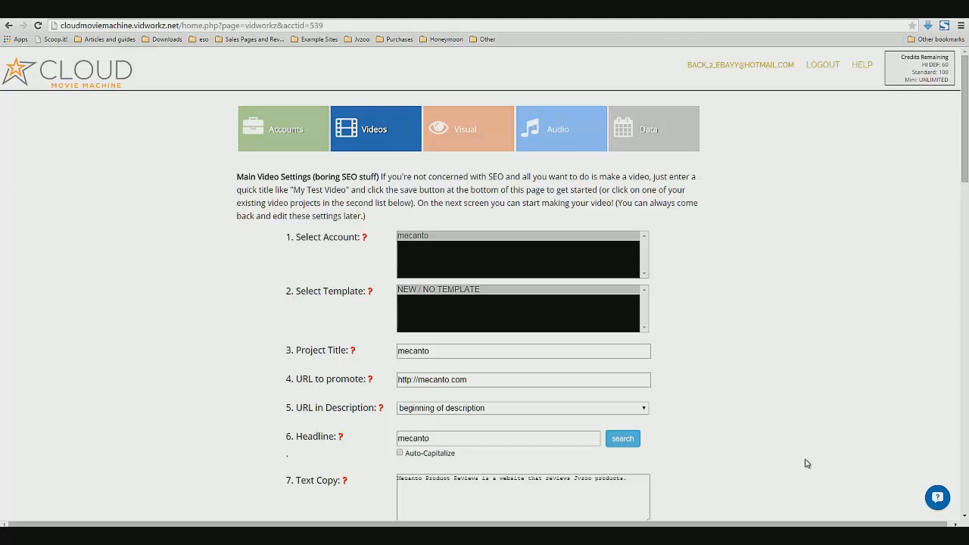
# Set the project title to 2015 Buffalo Bills Newcomers
pyautogui.doubleClick(463, 352)
pyautogui.click(459, 349)
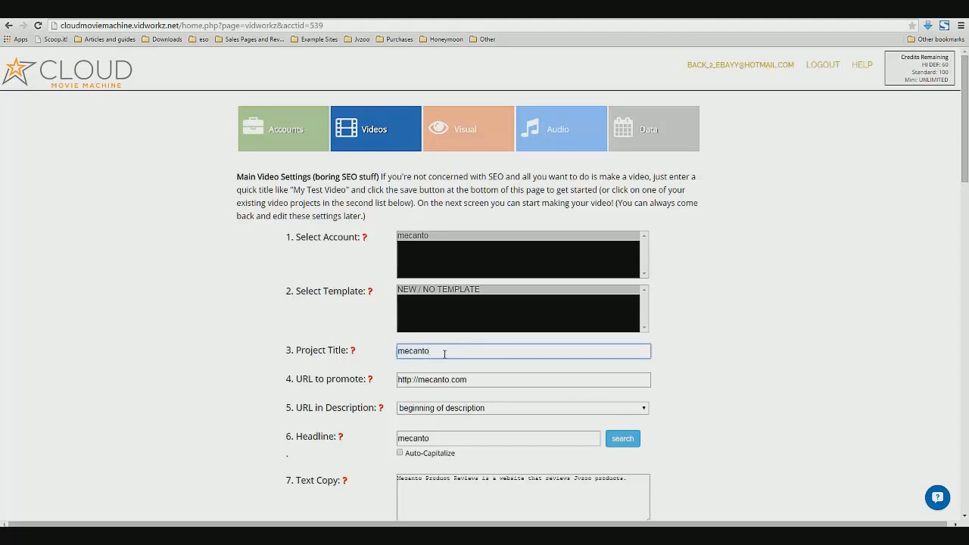
pyautogui.doubleClick(443, 352)
pyautogui.write('Buffalo B')
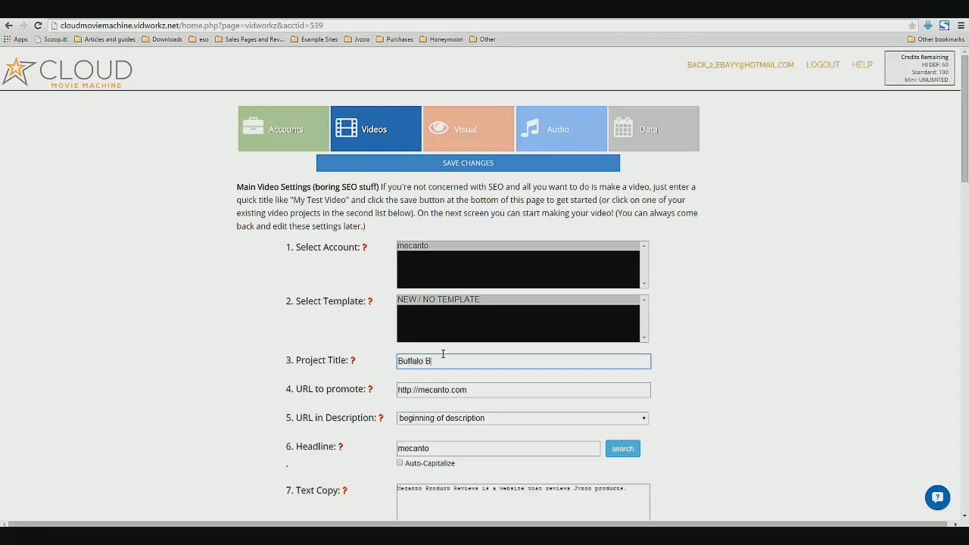
pyautogui.write('ills')
pyautogui.write('2015 ')
pyautogui.write(' Free Agen')
pyautogui.write('t')
pyautogui.press('BackSpace')
pyautogui.press('BackSpace')
pyautogui.press('BackSpace')
pyautogui.press('BackSpace')
pyautogui.press('BackSpace')
pyautogui.press('BackSpace')
pyautogui.press('BackSpace')
pyautogui.press('BackSpace')
pyautogui.press('BackSpace')
pyautogui.write('Newcomers')
pyautogui.moveTo(479, 389); pyautogui.dragTo(500, 426)
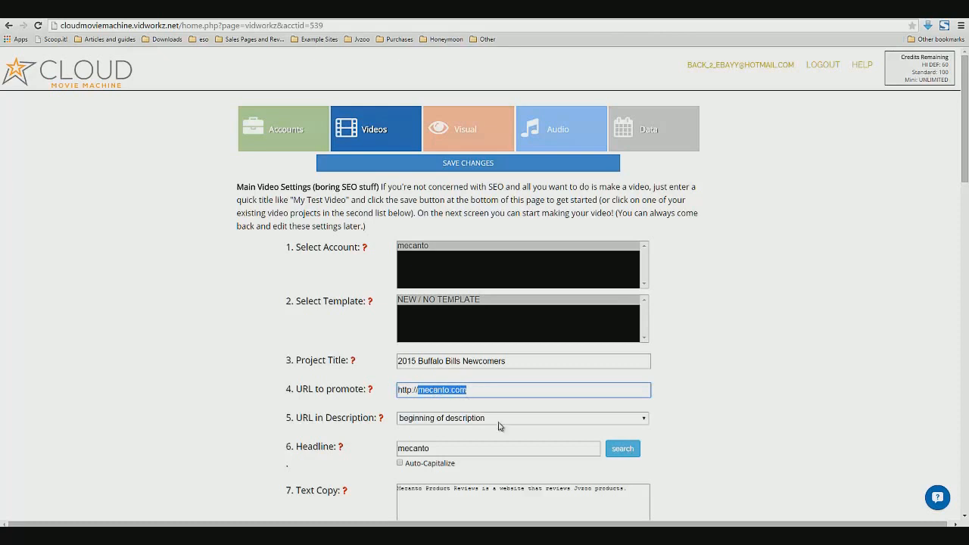
pyautogui.write('buffalobills.com')
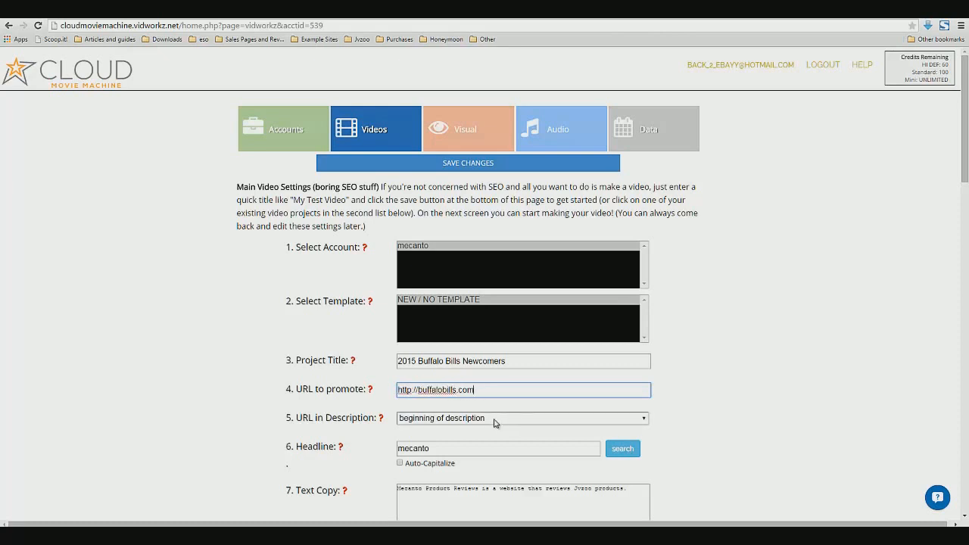
pyautogui.click(498, 419)
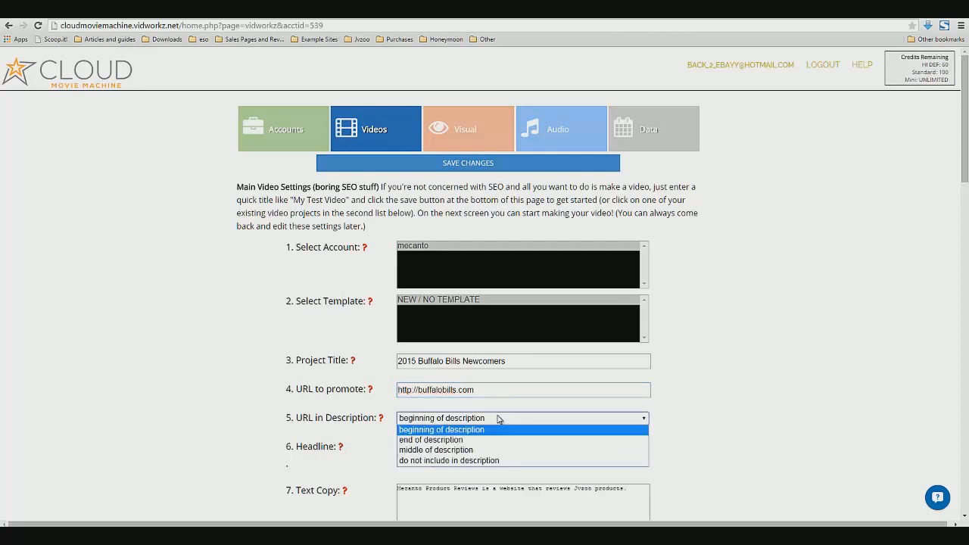
pyautogui.click(498, 419)
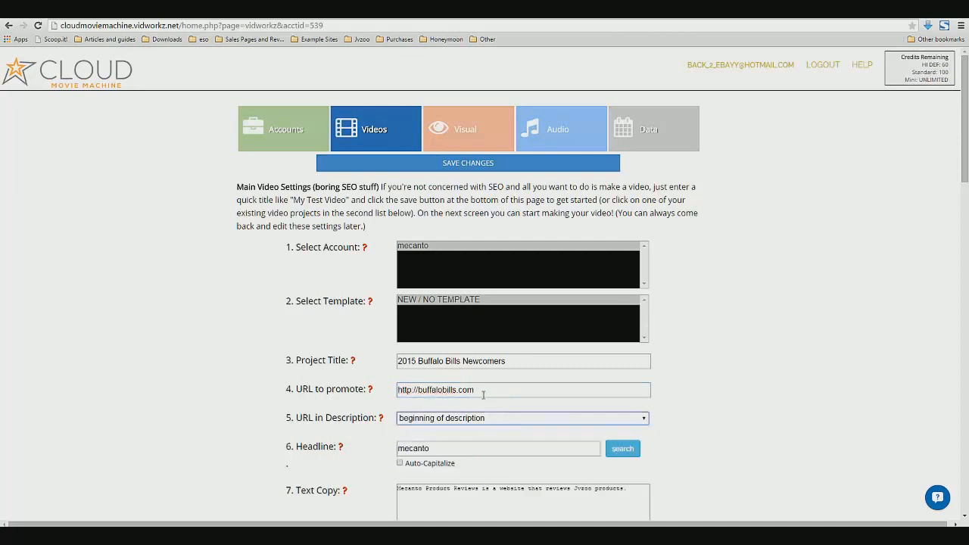
# Examine the URL in Description options, keeping beginning of description
pyautogui.moveTo(399, 389); pyautogui.dragTo(475, 391)
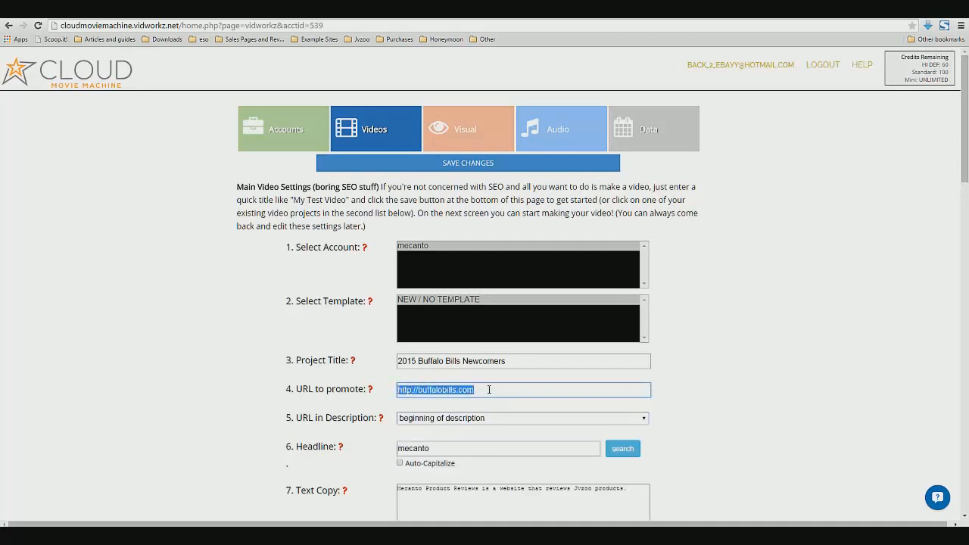
pyautogui.click(489, 393)
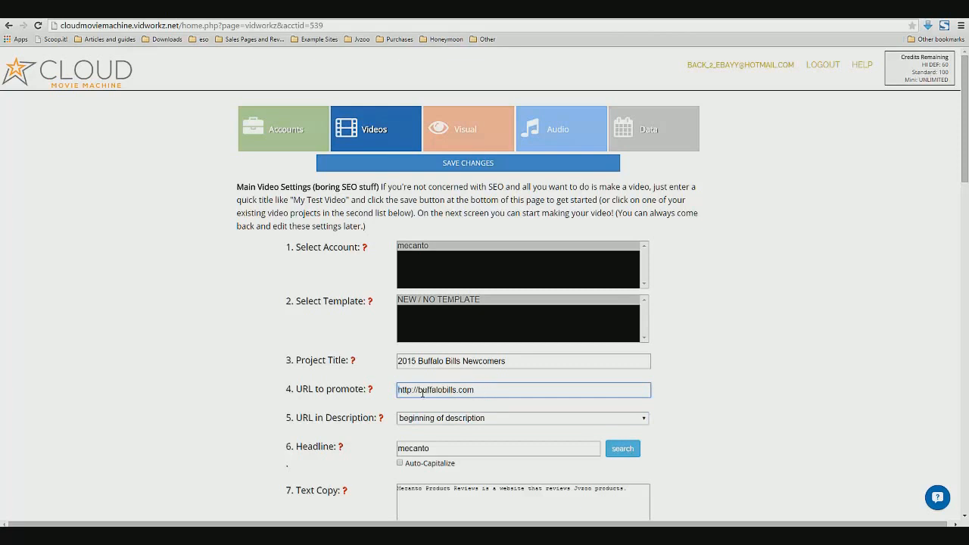
pyautogui.moveTo(398, 389); pyautogui.dragTo(509, 391)
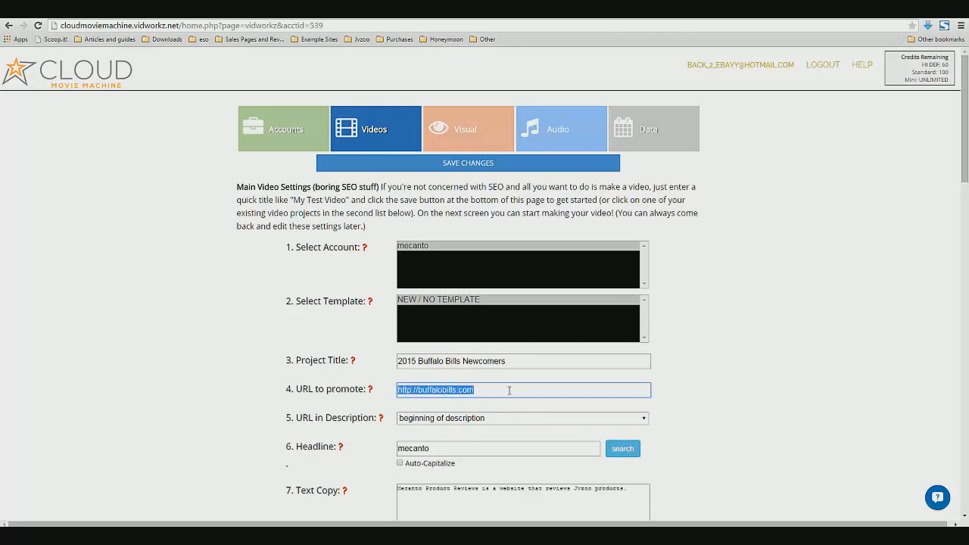
pyautogui.click(509, 391)
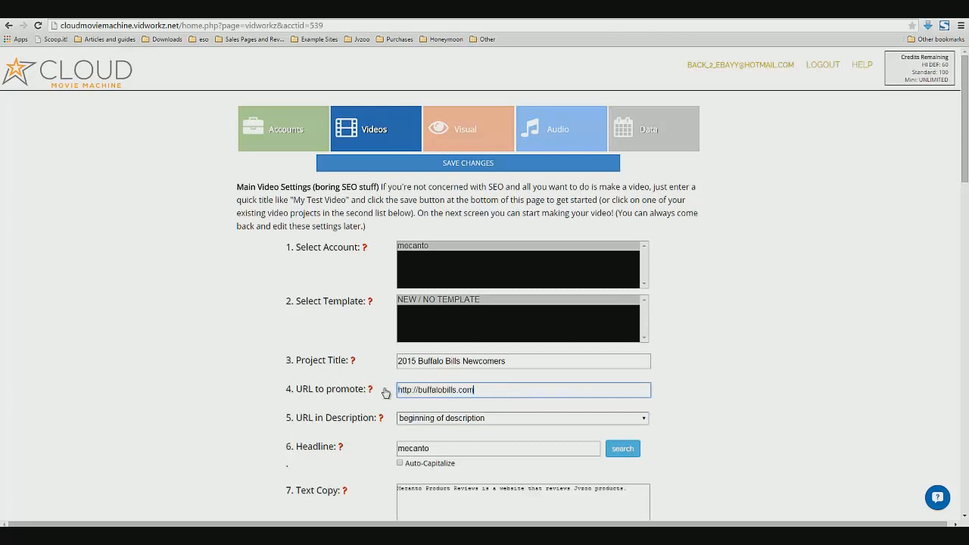
pyautogui.click(471, 421)
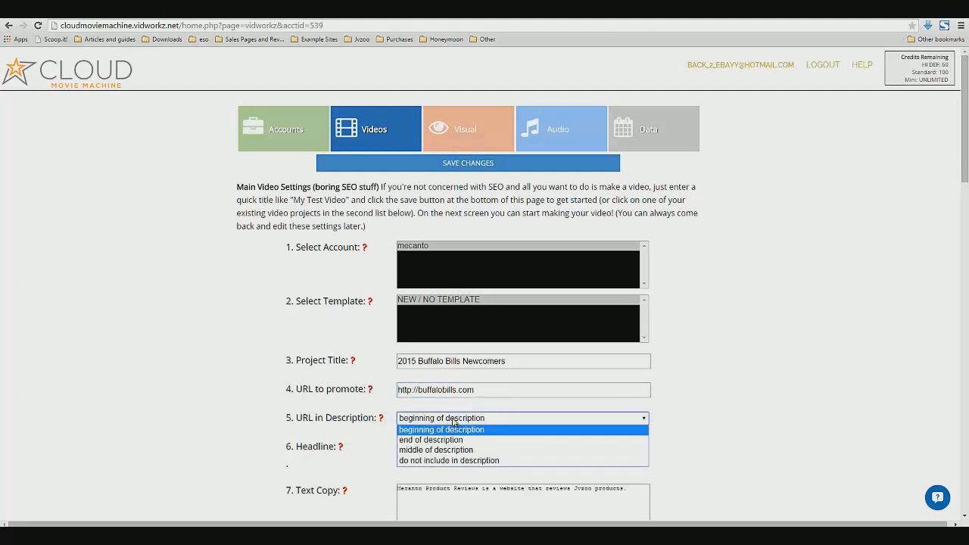
pyautogui.click(456, 426)
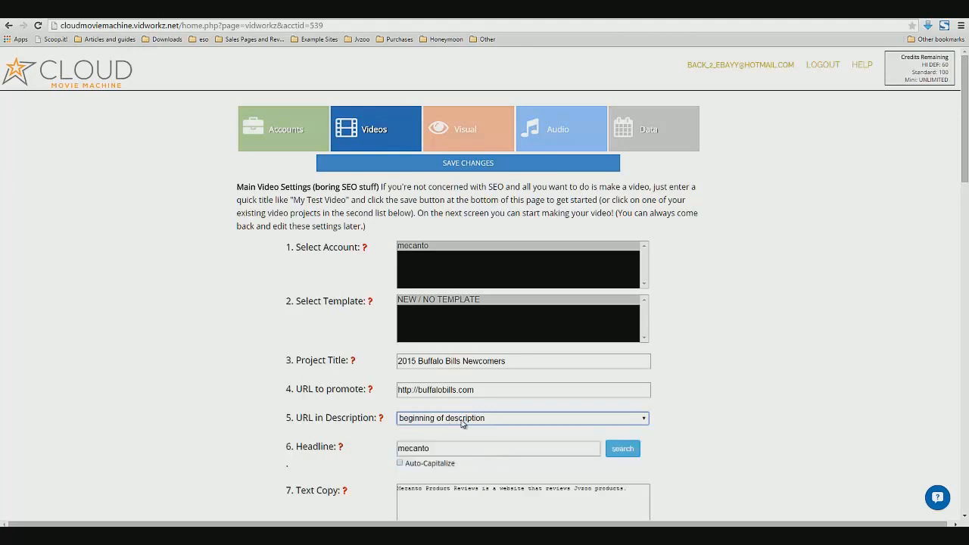
pyautogui.scroll(-1, 719, 426)
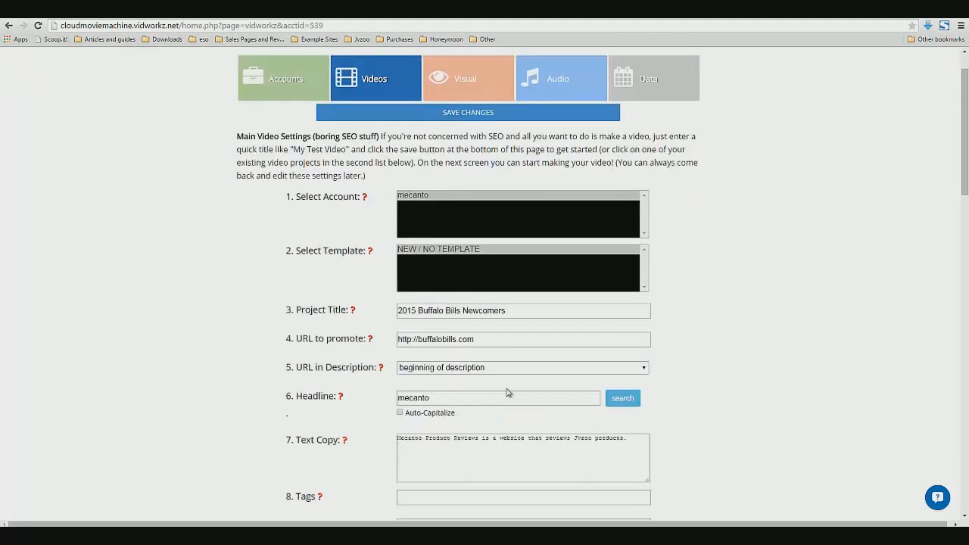
# Set the headline to 2015 Buffalo Bills Newcomers by copying the project title into it
pyautogui.click(483, 371)
pyautogui.click(484, 376)
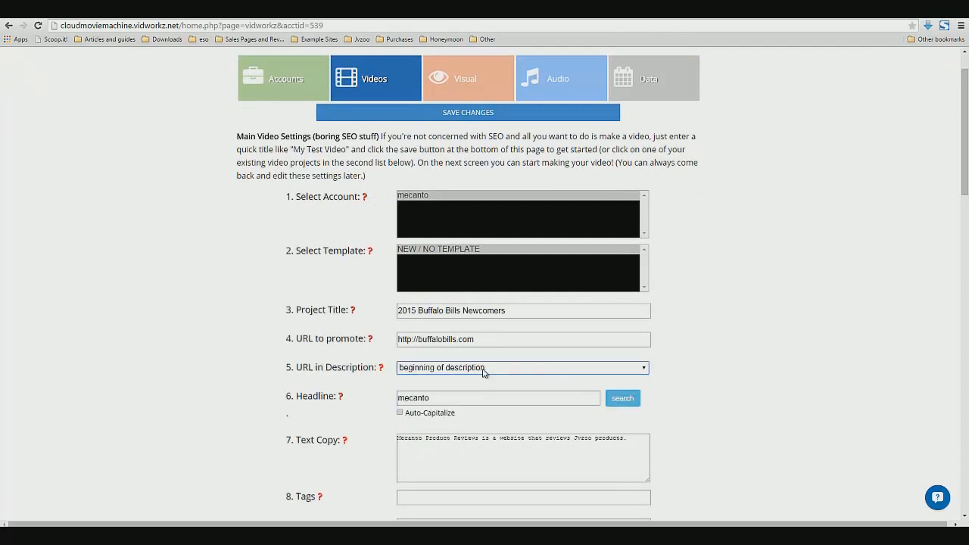
pyautogui.scroll(-1, 475, 428)
pyautogui.scroll(-1, 475, 428)
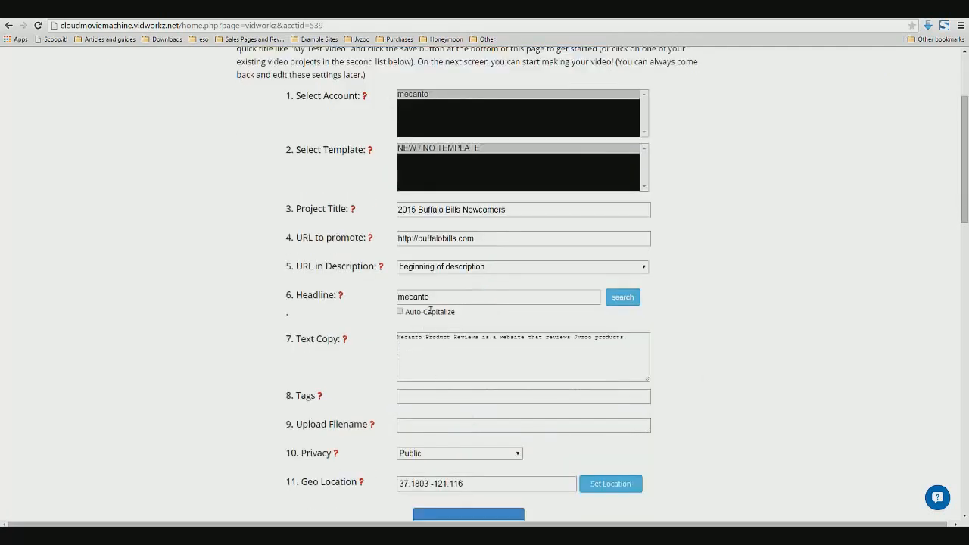
pyautogui.doubleClick(431, 298)
pyautogui.moveTo(519, 209); pyautogui.dragTo(340, 207)
pyautogui.hotkey('ctrl', 'c')
pyautogui.doubleClick(448, 301)
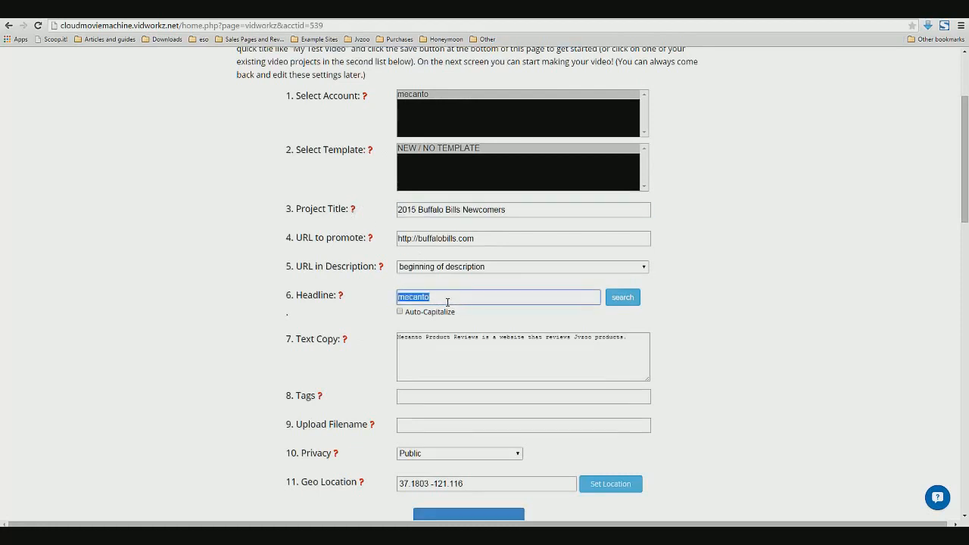
pyautogui.hotkey('ctrl', 'v')
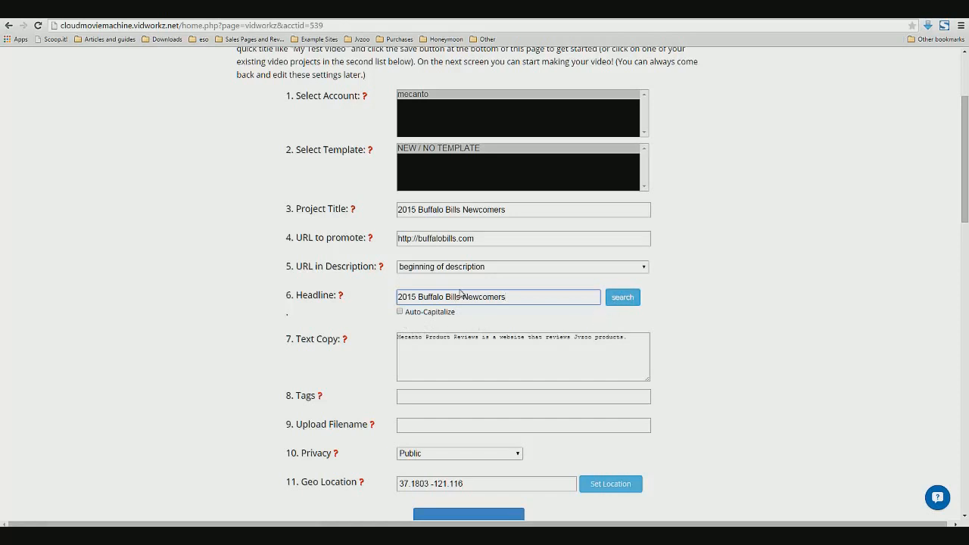
# Search the web for the headline 2015 Buffalo Bills Newcomers and review the results
pyautogui.click(622, 298)
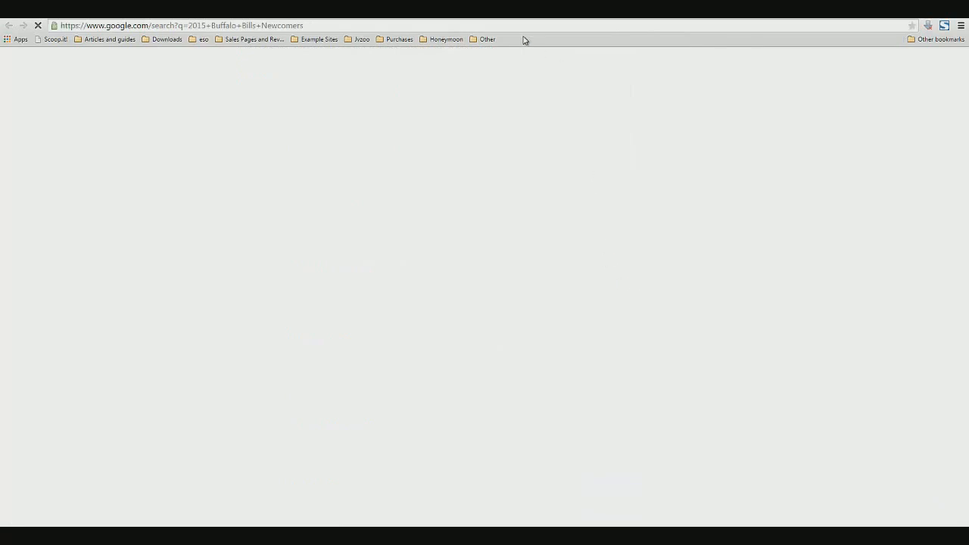
pyautogui.click(528, 12)
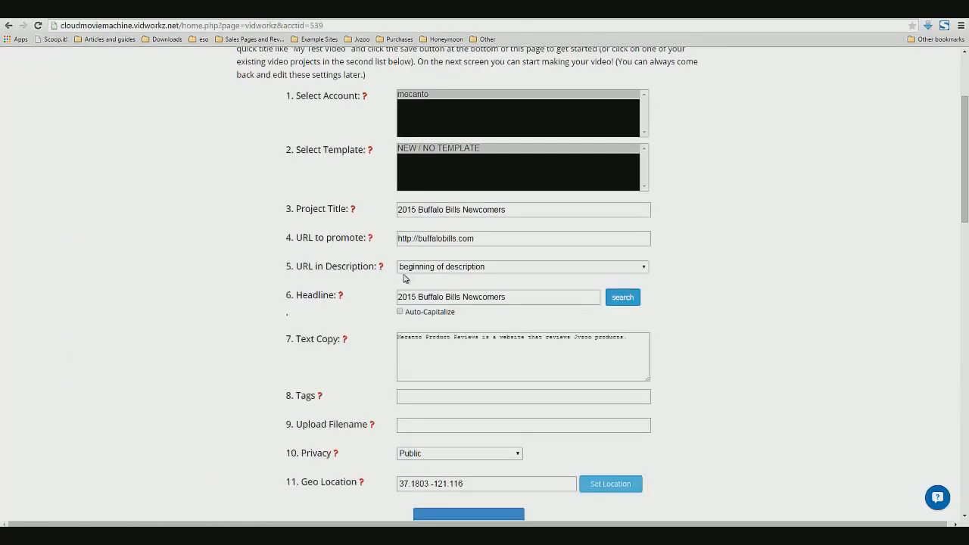
pyautogui.moveTo(398, 298); pyautogui.dragTo(504, 299)
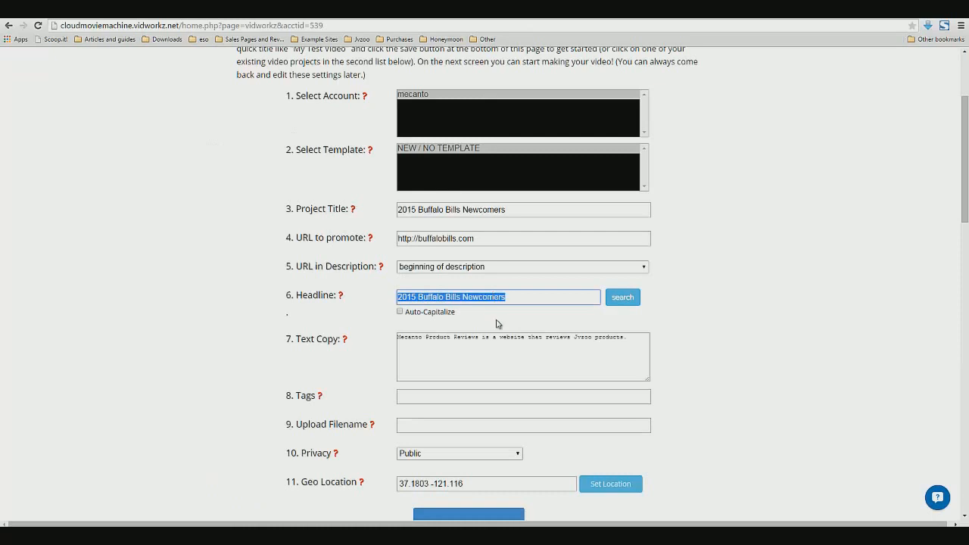
pyautogui.click(568, 12)
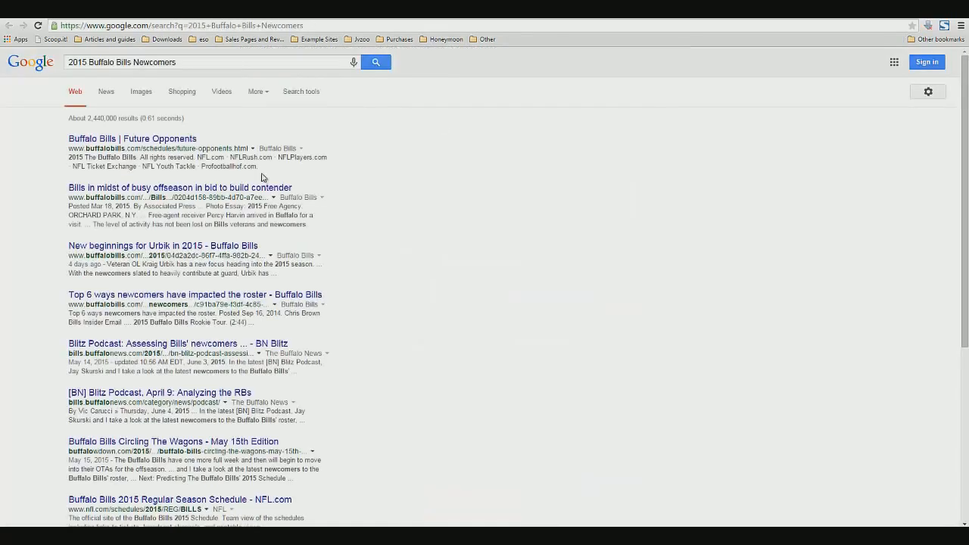
pyautogui.moveTo(70, 64)
pyautogui.mouseDown()
pyautogui.moveTo(192, 62)
pyautogui.moveTo(62, 61)
pyautogui.mouseUp()
pyautogui.click(25, 168)
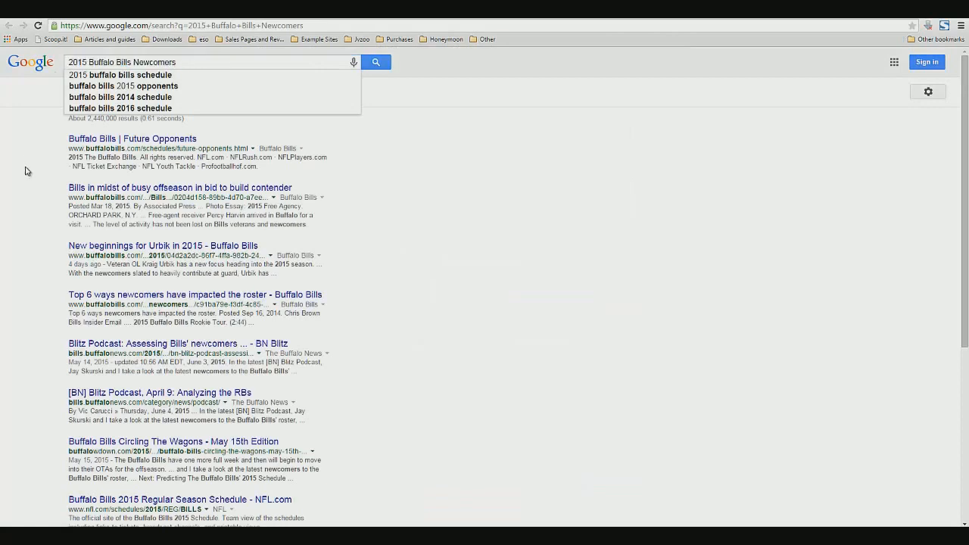
pyautogui.scroll(-5, 37, 232)
pyautogui.scroll(4, 18, 256)
pyautogui.moveTo(178, 63); pyautogui.dragTo(65, 62)
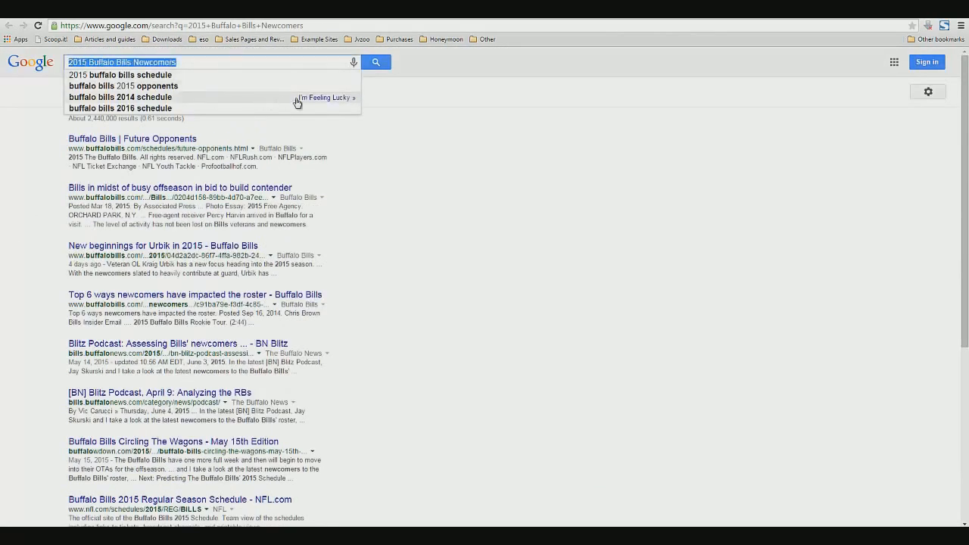
pyautogui.doubleClick(155, 62)
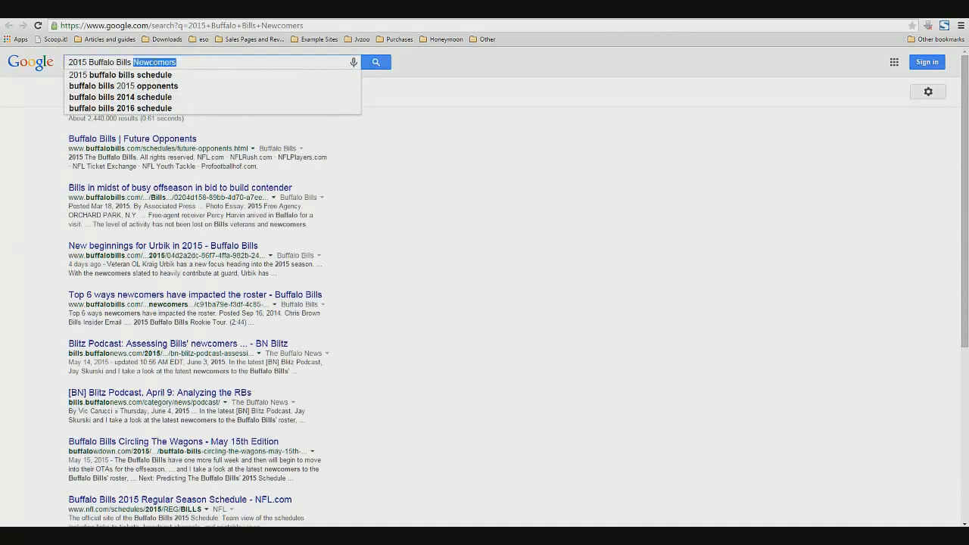
pyautogui.click(424, 9)
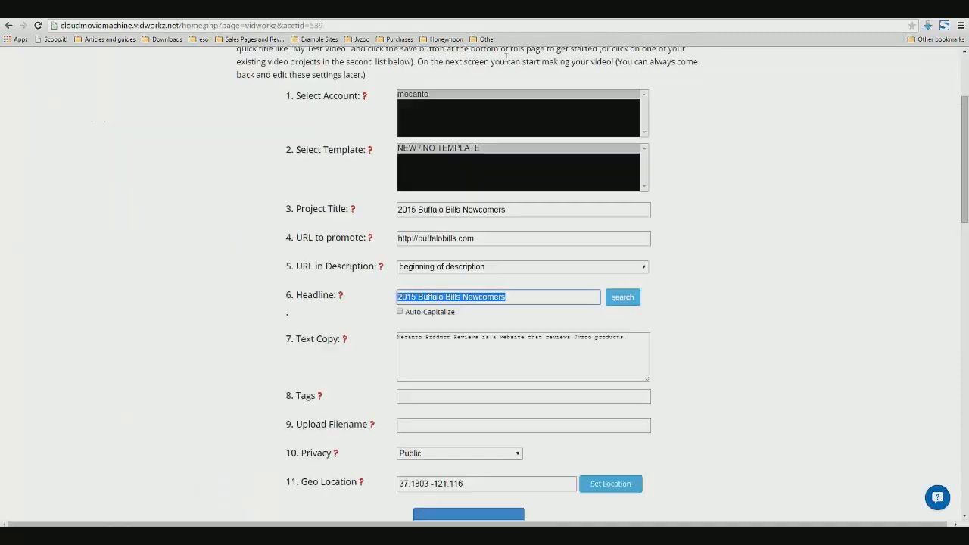
# Rename the project title to Buffalo Bills Free Agents 2015
pyautogui.doubleClick(475, 211)
pyautogui.write('Free Agents')
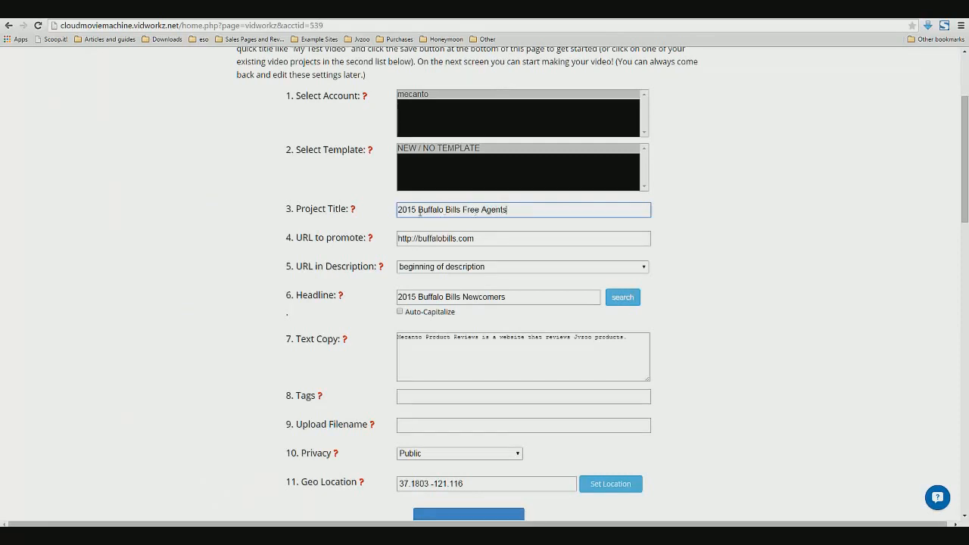
pyautogui.moveTo(421, 211); pyautogui.dragTo(393, 210)
pyautogui.press('BackSpace')
pyautogui.write('2015')
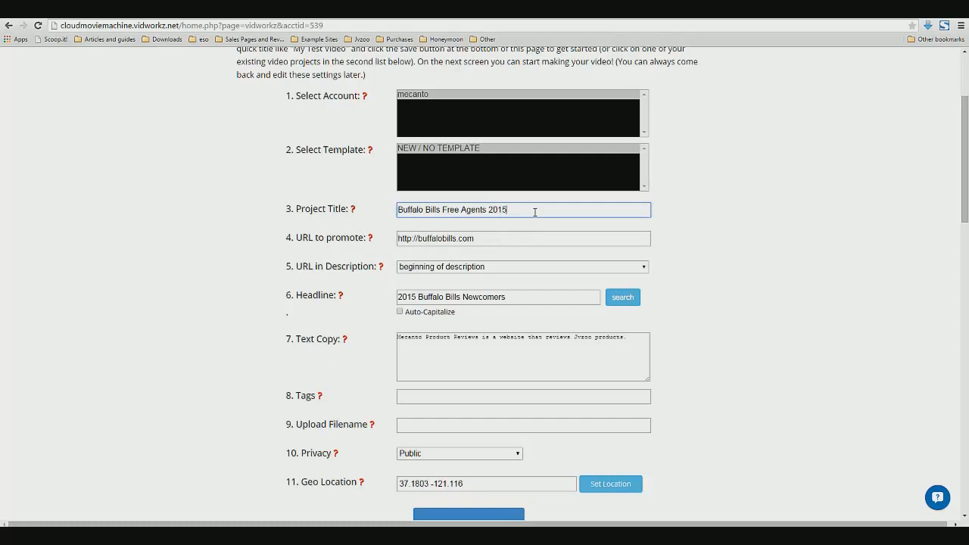
# Copy the project title into the headline field
pyautogui.tripleClick(534, 212)
pyautogui.hotkey('ctrl', 'c')
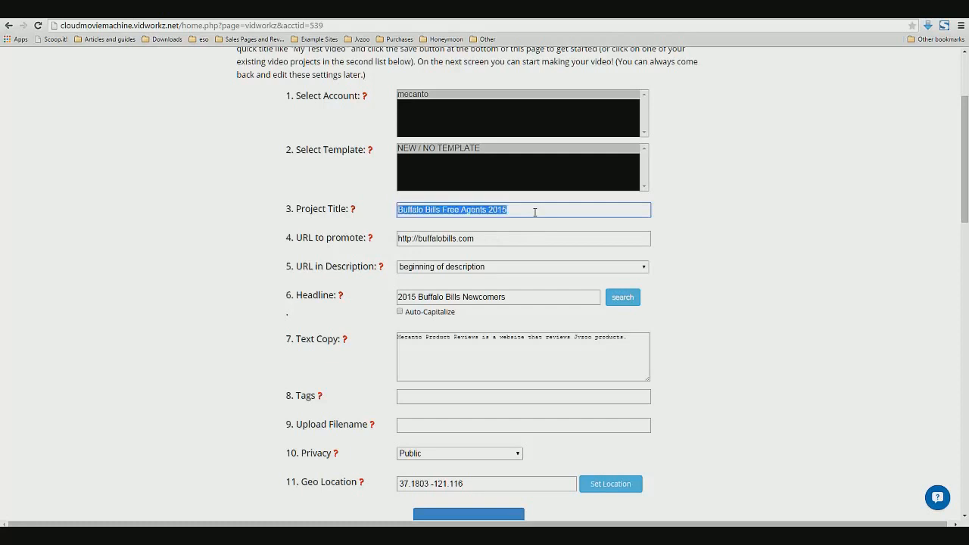
pyautogui.moveTo(517, 299); pyautogui.dragTo(334, 296)
pyautogui.hotkey('ctrl', 'v')
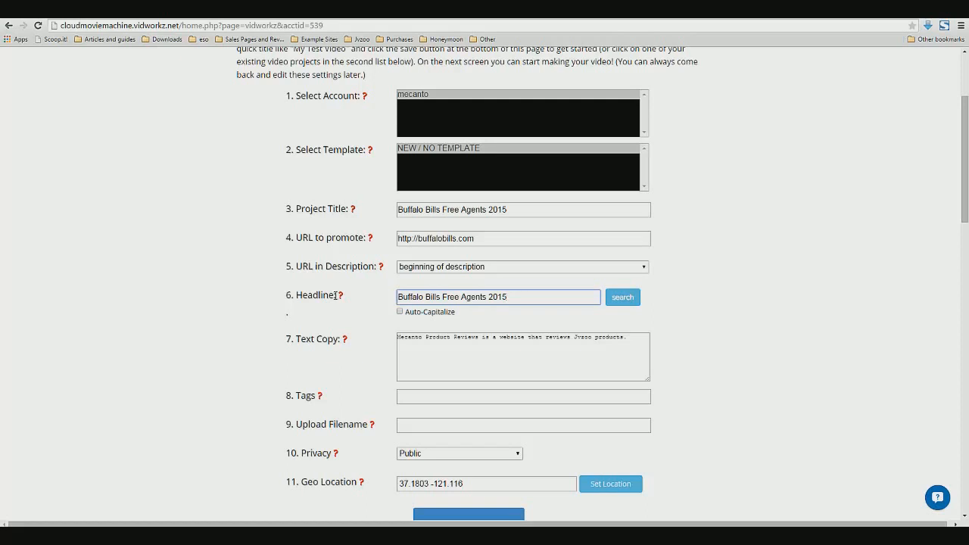
# Replace the text copy with a highlight-video description of the players acquired in 2015, listing Lesean Mccoy, Percy Harvin and Charles Clay
pyautogui.click(518, 338)
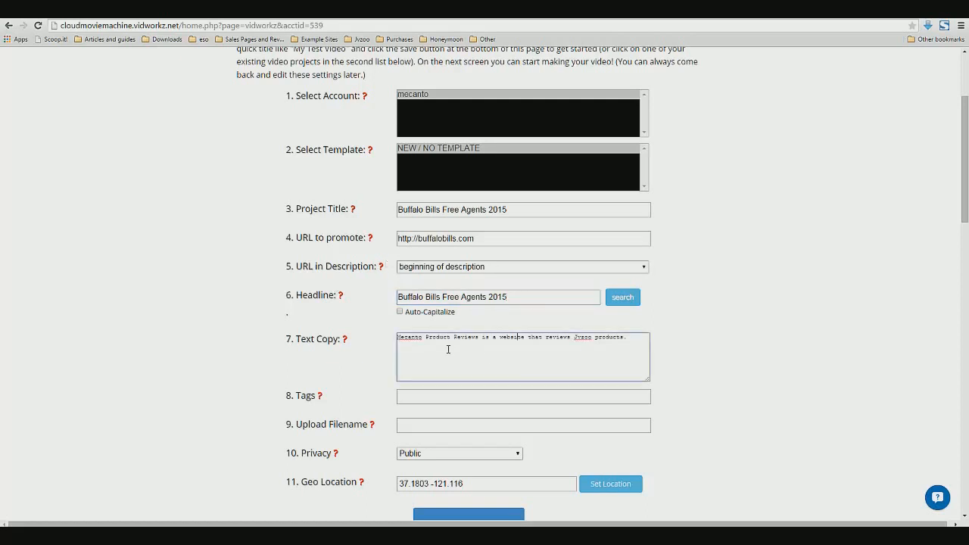
pyautogui.moveTo(346, 342)
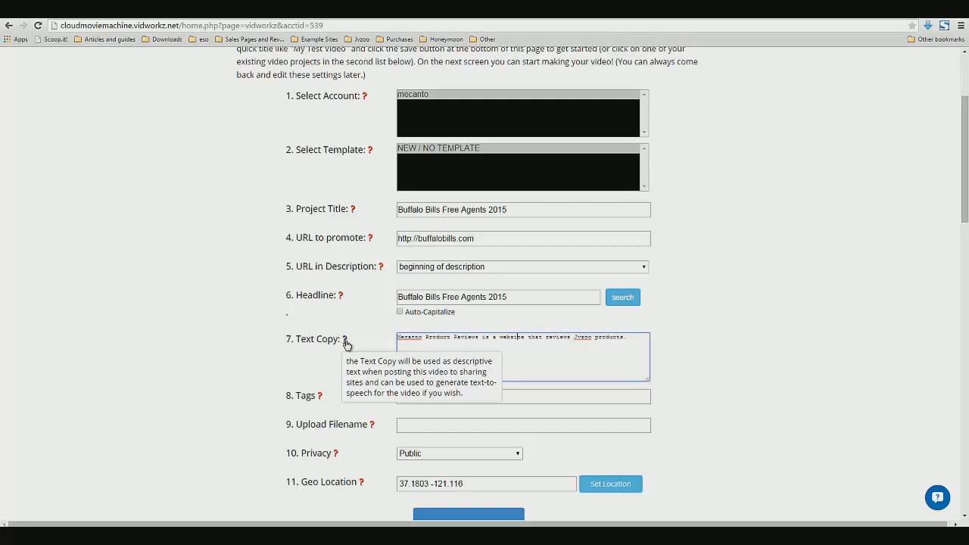
pyautogui.tripleClick(589, 341)
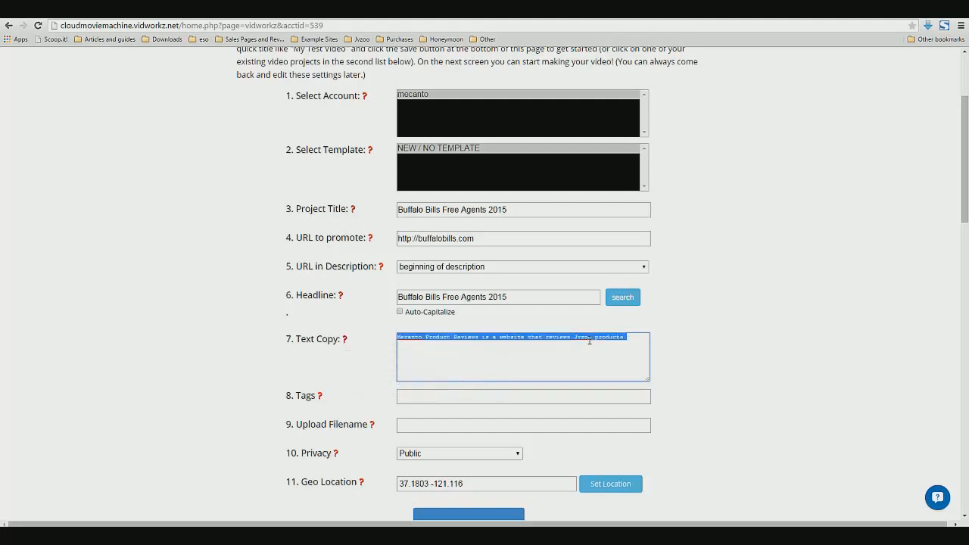
pyautogui.write('Here is')
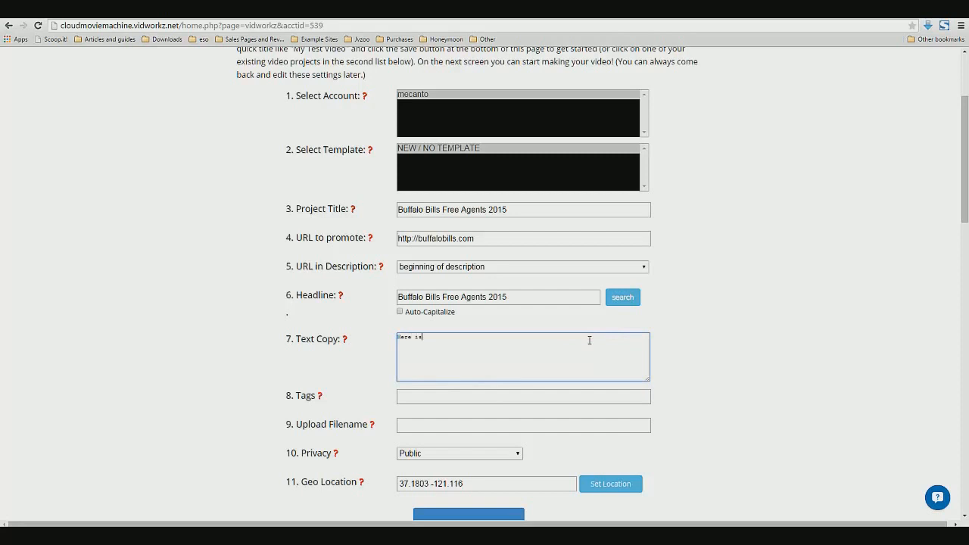
pyautogui.write(' a highlight video f')
pyautogui.write('f all the new Buffa')
pyautogui.write('lo Bi')
pyautogui.press('BackSpace')
pyautogui.press('BackSpace')
pyautogui.press('BackSpace')
pyautogui.press('BackSpace')
pyautogui.press('BackSpace')
pyautogui.press('BackSpace')
pyautogui.press('BackSpace')
pyautogui.press('BackSpace')
pyautogui.press('BackSpace')
pyautogui.press('BackSpace')
pyautogui.press('BackSpace')
pyautogui.press('BackSpace')
pyautogui.press('BackSpace')
pyautogui.press('BackSpace')
pyautogui.write('players that the B')
pyautogui.press('BackSpace')
pyautogui.write('the Buffalo Bills have ac')
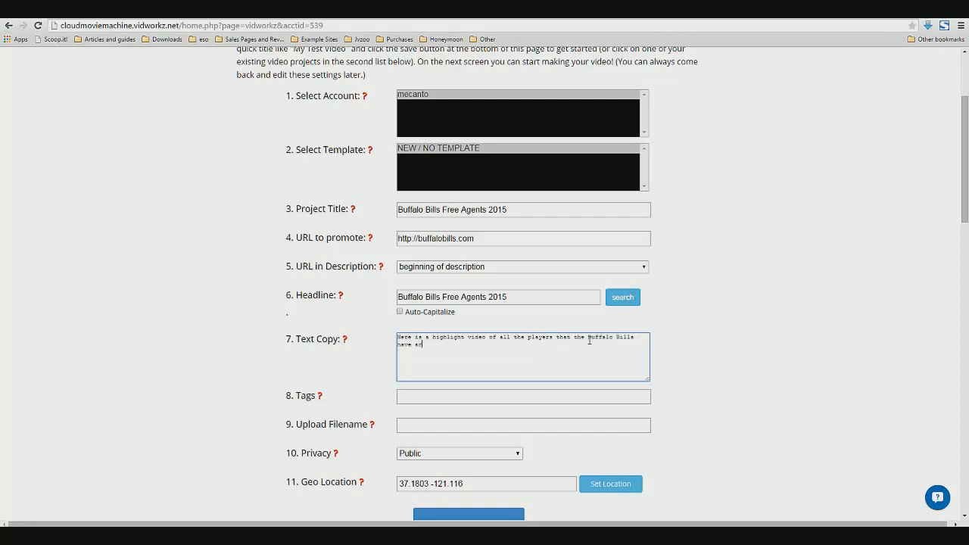
pyautogui.write('quired in 2015')
pyautogui.write('.')
pyautogui.write('- Lesean Mccoy')
pyautogui.press('Return')
pyautogui.write('- Percy Harvin')
pyautogui.press('Return')
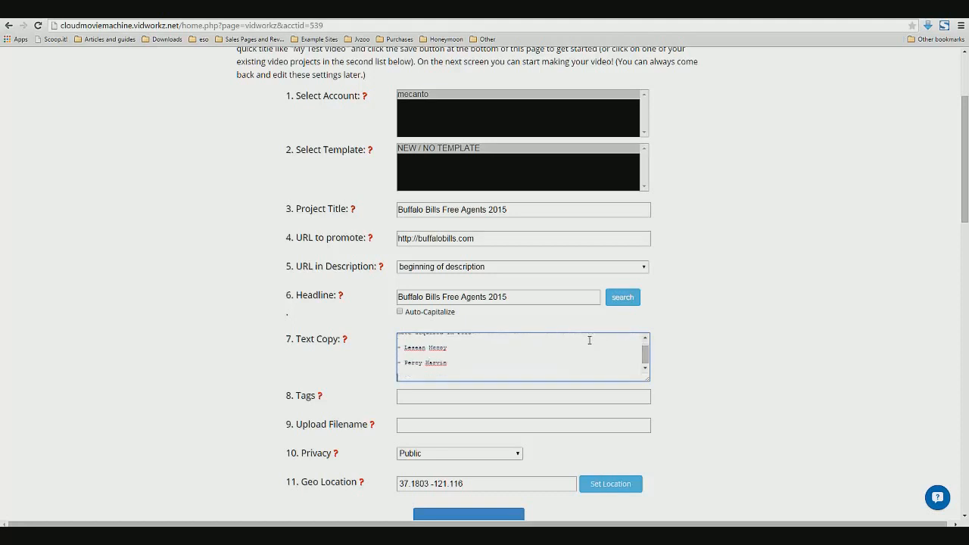
pyautogui.write('- Charles Clay')
# Enlarge the text copy box and merge the player list into one sentence ending 'Lesean Mccoy, Percy Harvin, and Charles Clay.'
pyautogui.moveTo(648, 382); pyautogui.dragTo(745, 433)
pyautogui.click(403, 353)
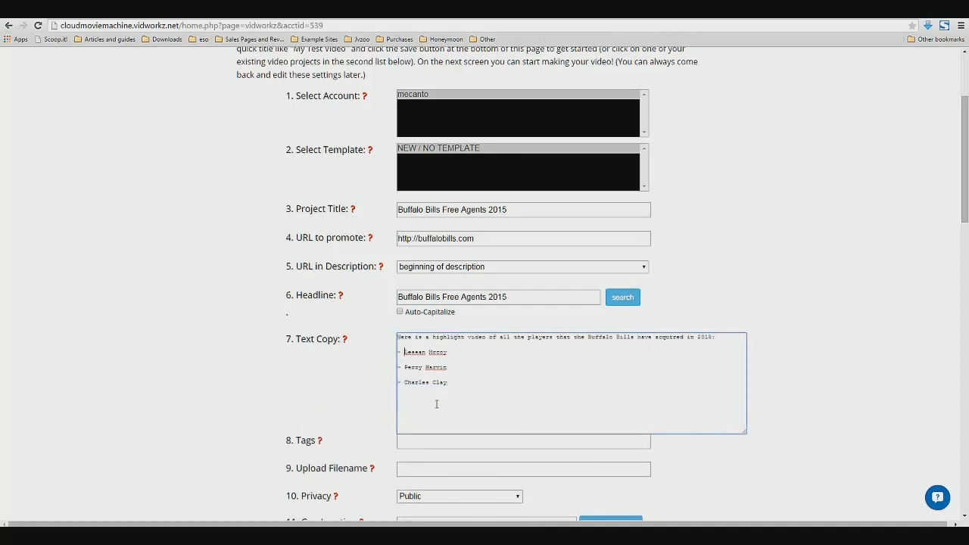
pyautogui.hotkey('shift', 'Left')
pyautogui.hotkey('shift', 'Left')
pyautogui.press('BackSpace')
pyautogui.press('BackSpace')
pyautogui.press('BackSpace')
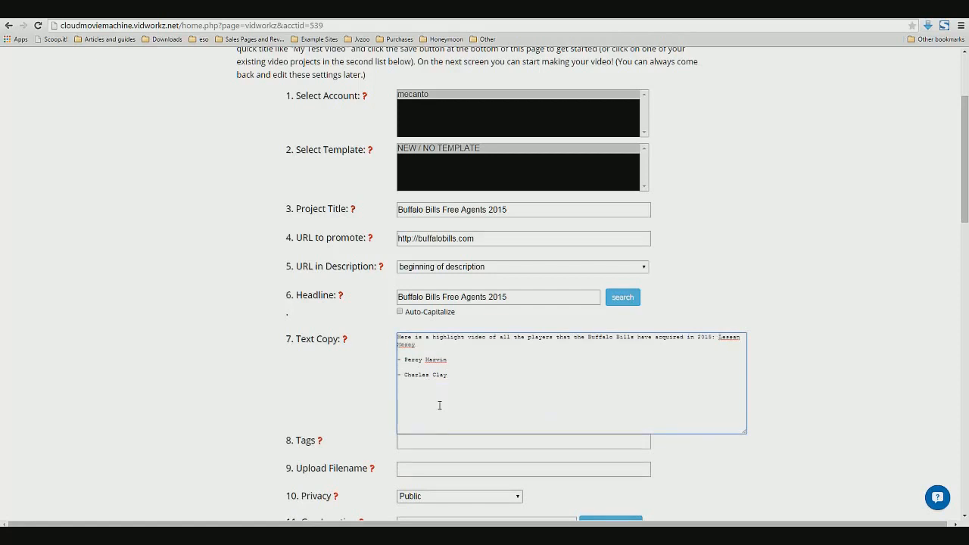
pyautogui.write(',')
pyautogui.press('Delete')
pyautogui.press('Delete')
pyautogui.press('Delete')
pyautogui.press('Delete')
pyautogui.write('P')
pyautogui.press('Delete')
pyautogui.press('Delete')
pyautogui.press('Delete')
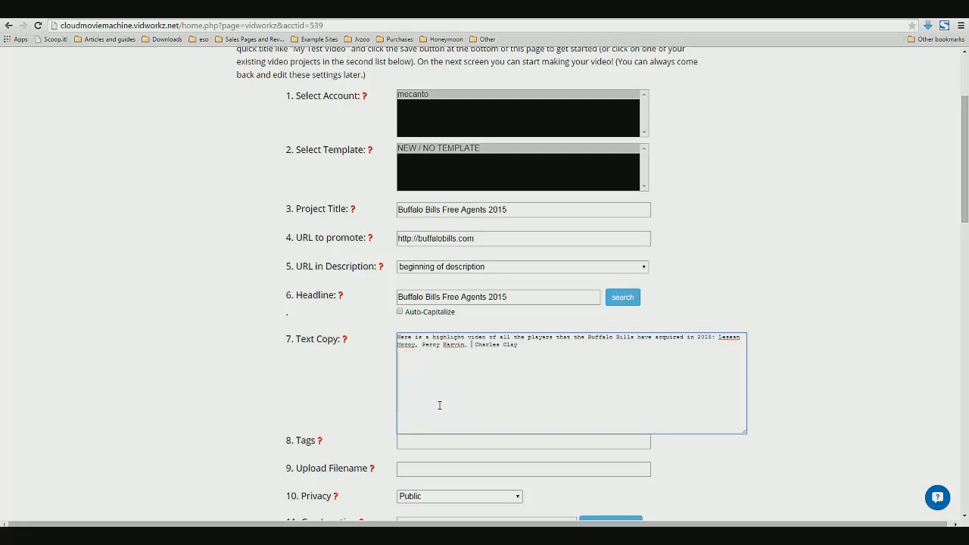
pyautogui.write('and')
pyautogui.press('End')
# Enter the tags buffalo bills, lesean mccoy, percy harvin, charles clay
pyautogui.scroll(-1, 439, 405)
pyautogui.click(479, 391)
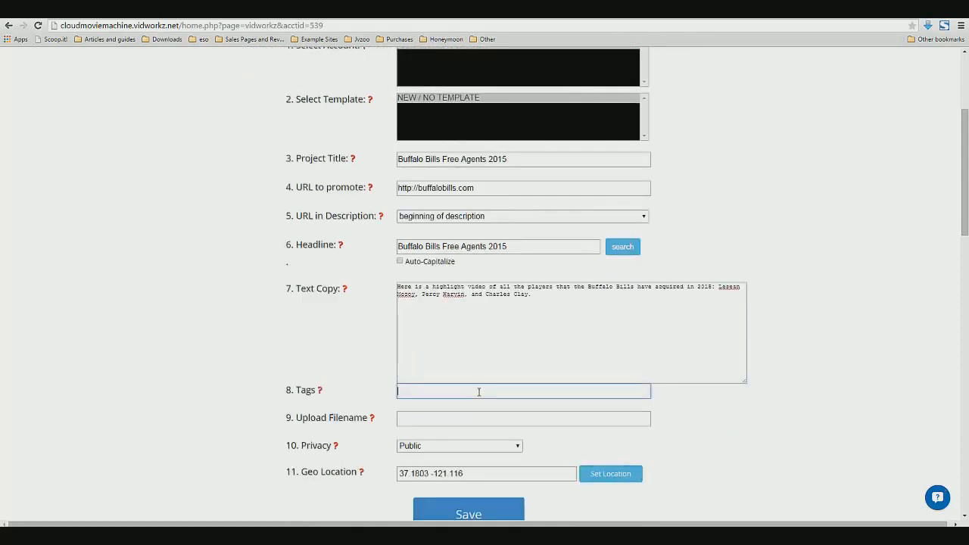
pyautogui.write('buffalo bills, lesean mccoy,')
pyautogui.moveTo(320, 394)
pyautogui.write('percy harvin, charles clay')
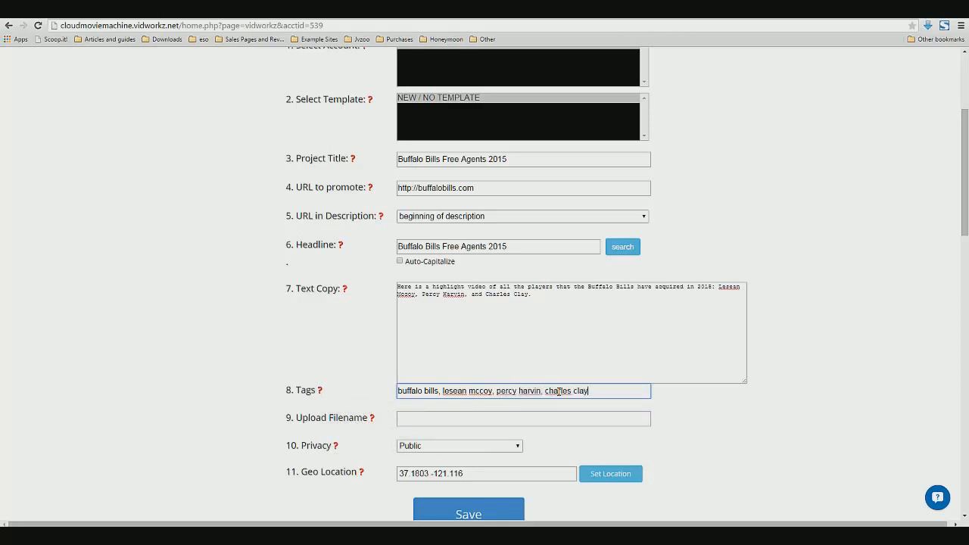
# Set the video's privacy to Unlisted and save the main video settings
pyautogui.moveTo(372, 423)
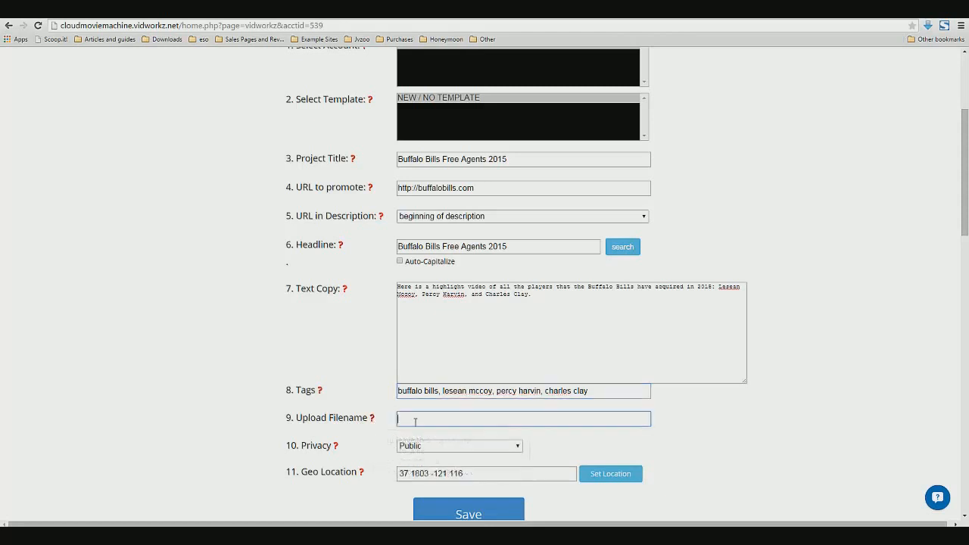
pyautogui.click(405, 418)
pyautogui.scroll(-1, 384, 468)
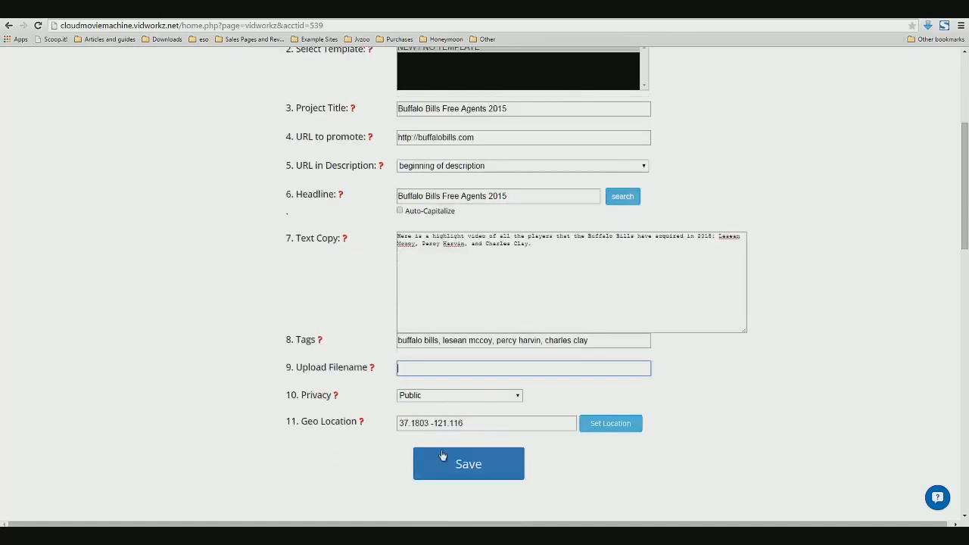
pyautogui.click(409, 397)
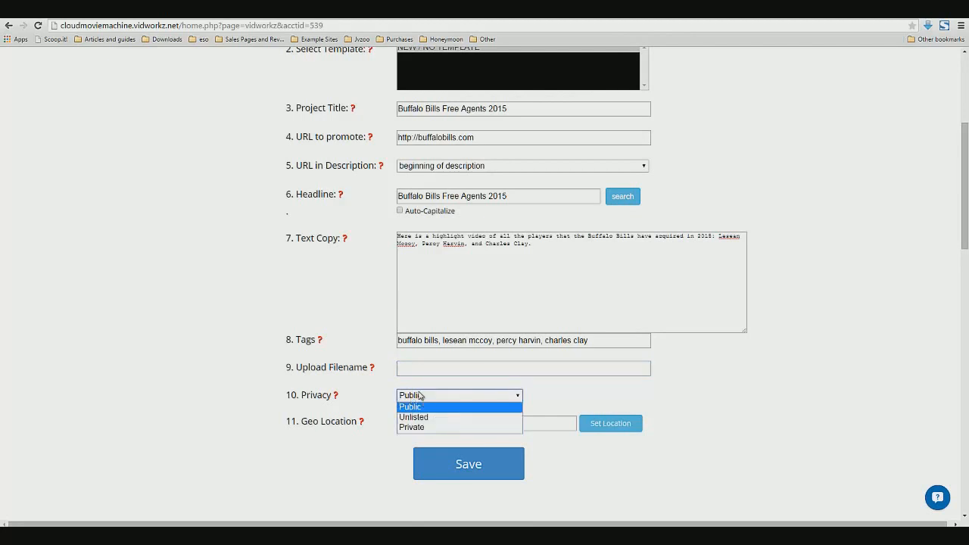
pyautogui.click(422, 403)
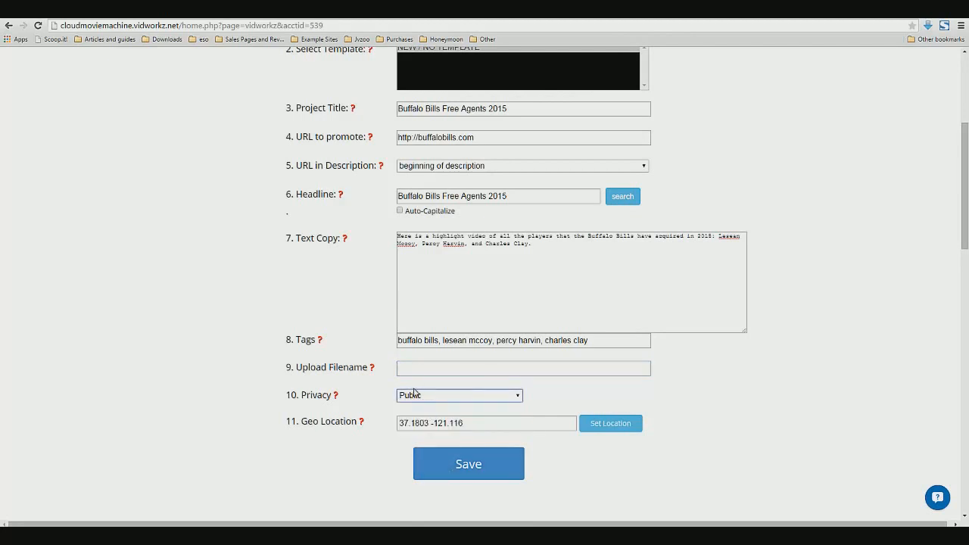
pyautogui.click(451, 399)
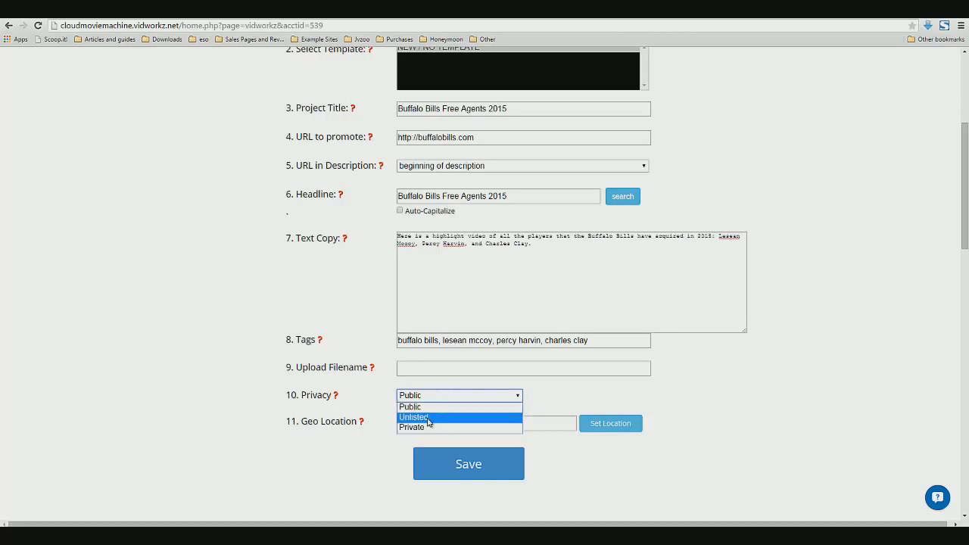
pyautogui.click(428, 417)
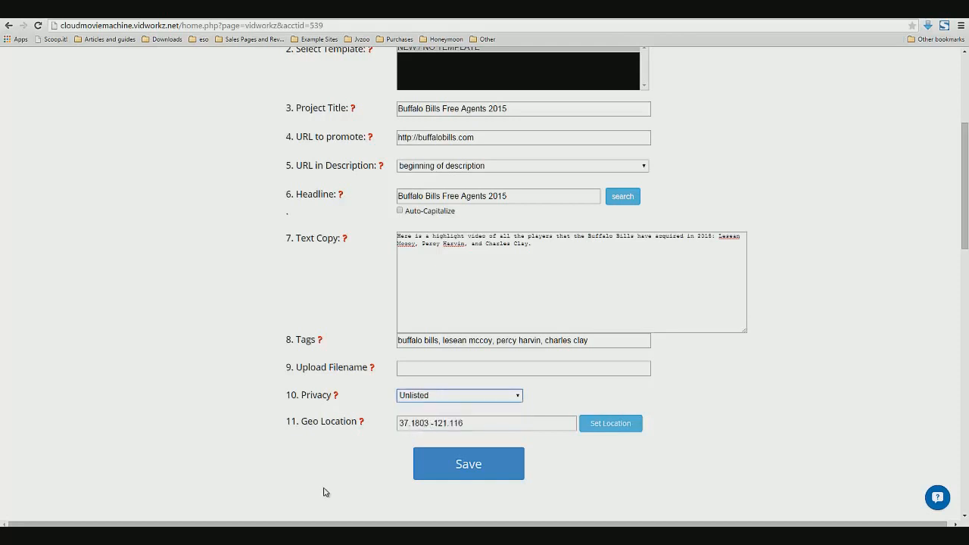
pyautogui.click(451, 467)
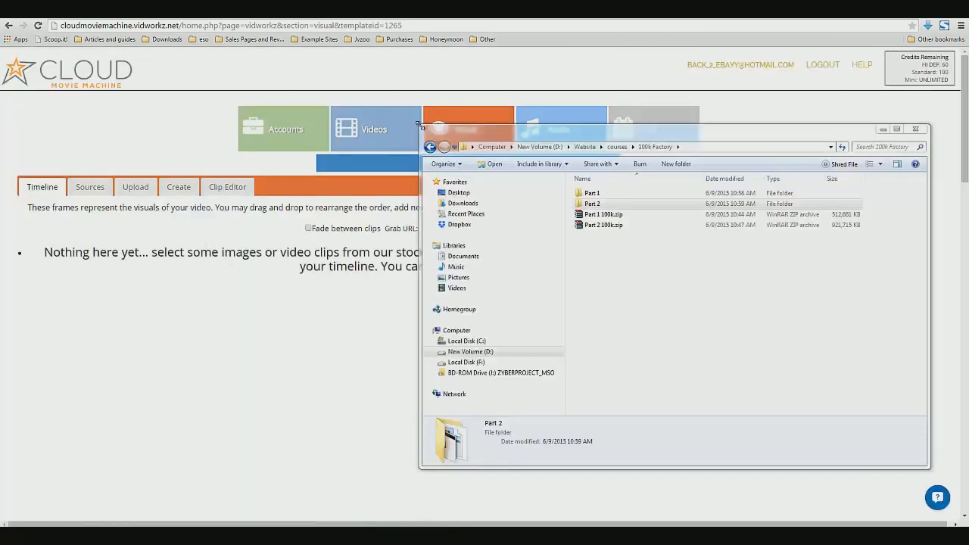
# Try to add slide1.pptx from the june demo folder directly onto the empty visual timeline
pyautogui.moveTo(416, 124); pyautogui.dragTo(431, 294)
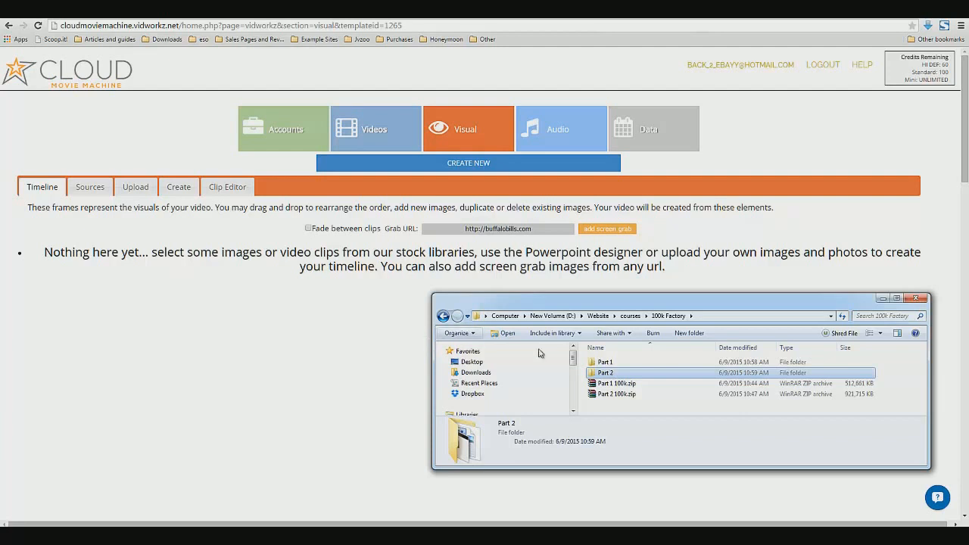
pyautogui.click(472, 362)
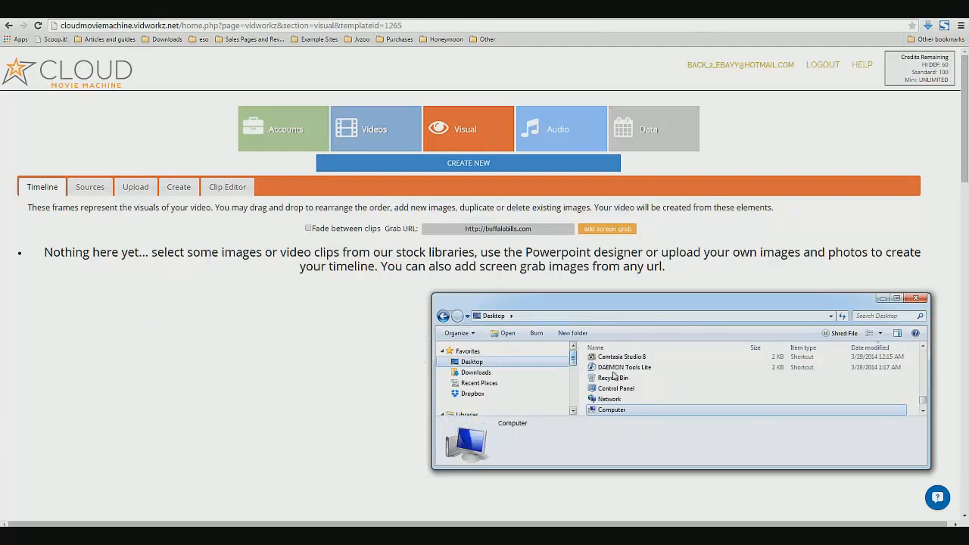
pyautogui.moveTo(630, 296); pyautogui.dragTo(630, 280)
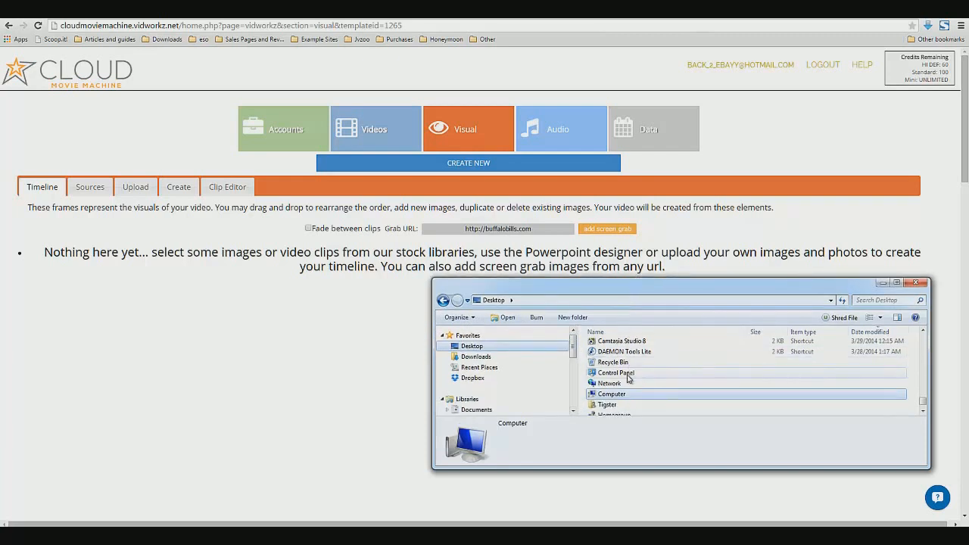
pyautogui.moveTo(923, 407); pyautogui.dragTo(930, 353)
pyautogui.doubleClick(613, 407)
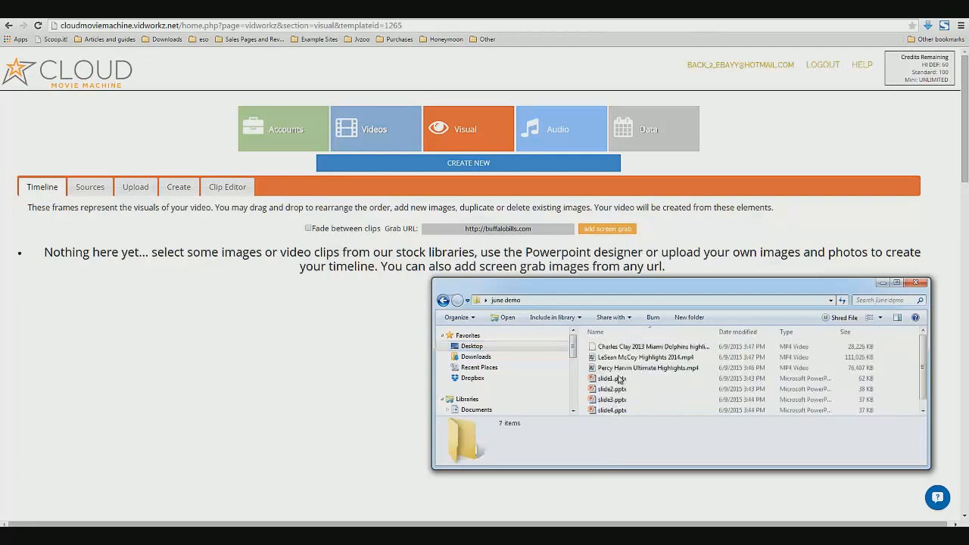
pyautogui.moveTo(614, 294); pyautogui.dragTo(637, 78)
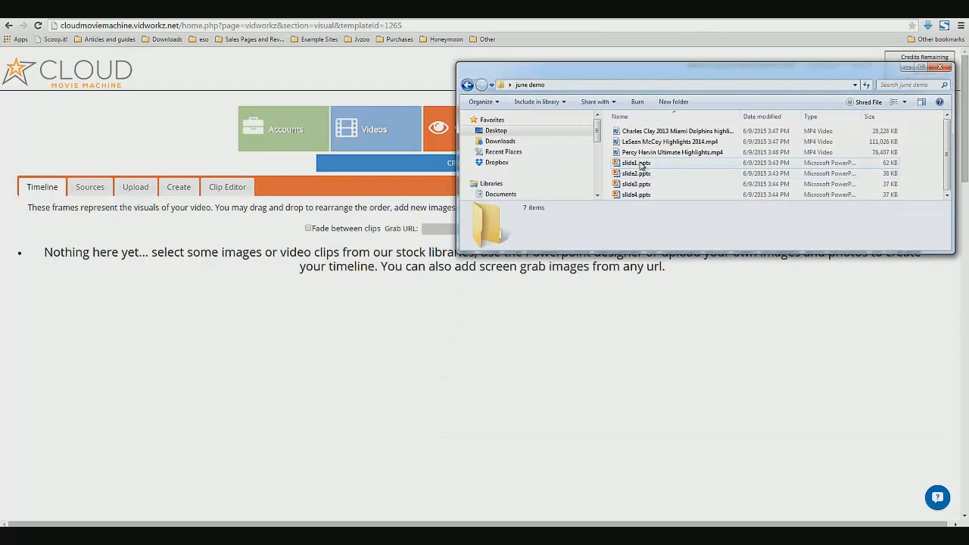
pyautogui.moveTo(643, 163)
pyautogui.mouseDown()
pyautogui.moveTo(564, 202)
pyautogui.moveTo(638, 174)
pyautogui.mouseUp()
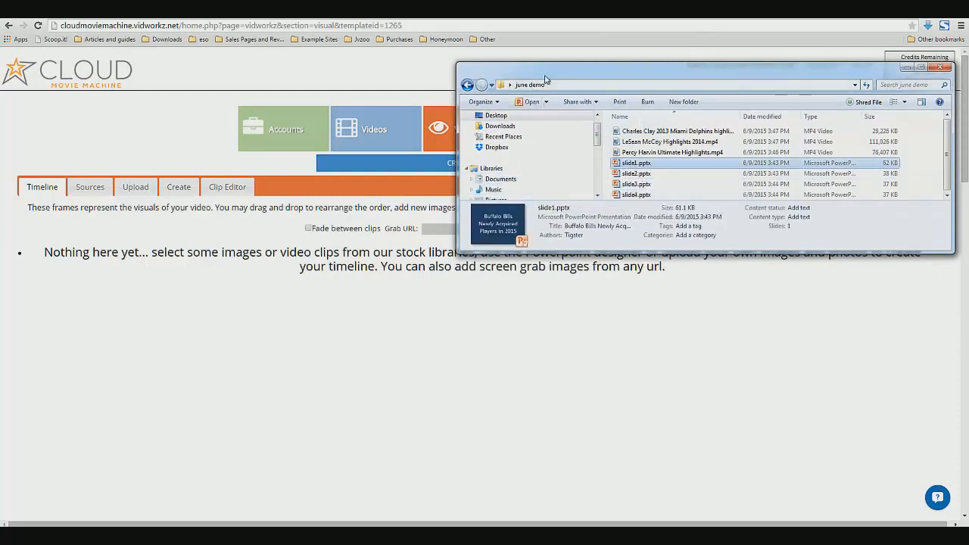
pyautogui.moveTo(545, 72); pyautogui.dragTo(490, 52)
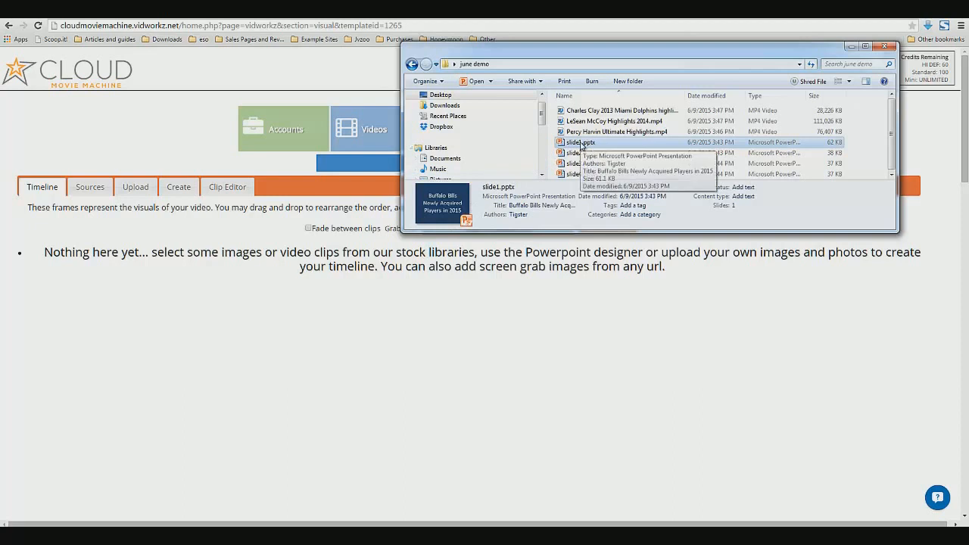
pyautogui.moveTo(582, 146); pyautogui.dragTo(214, 325)
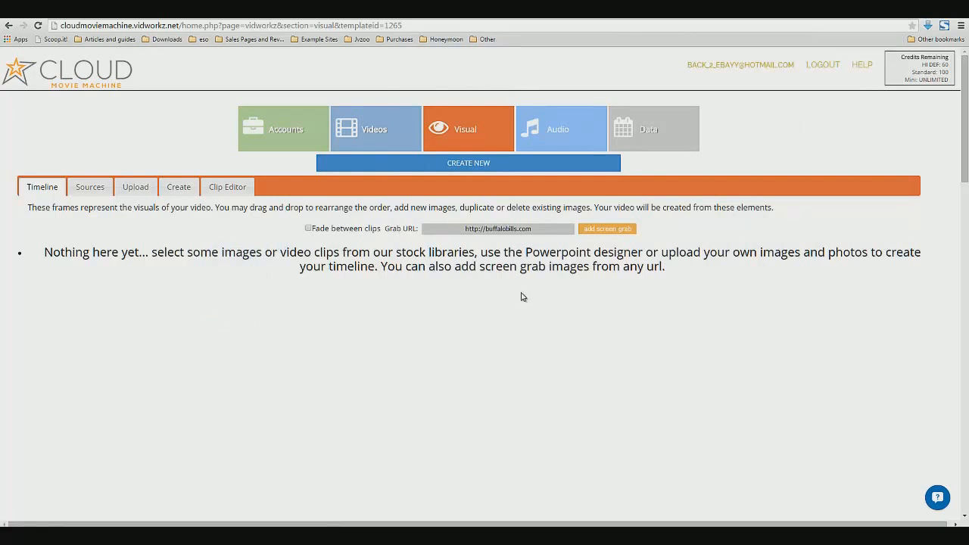
# Try to upload a file from the june demo folder through the image upload section, dismissing the file-type alert
pyautogui.click(141, 192)
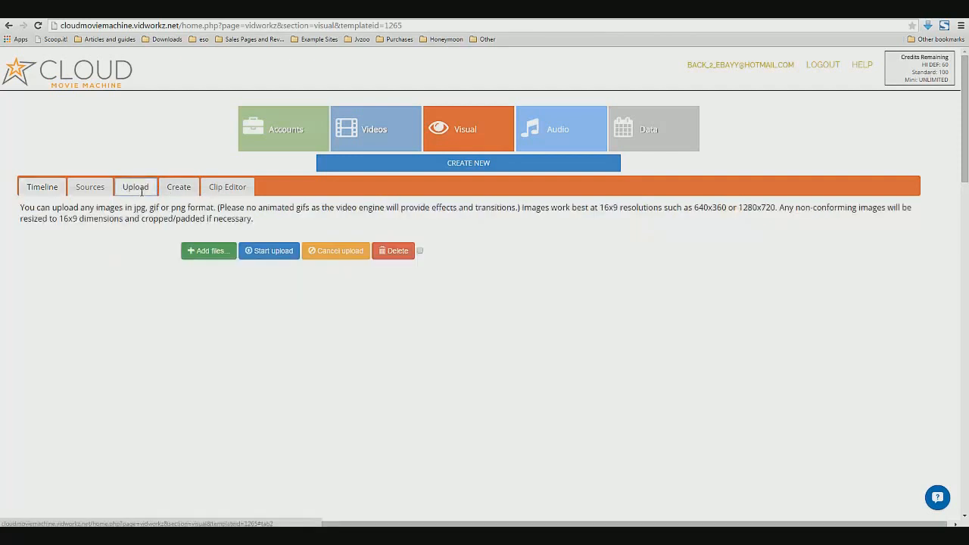
pyautogui.click(192, 253)
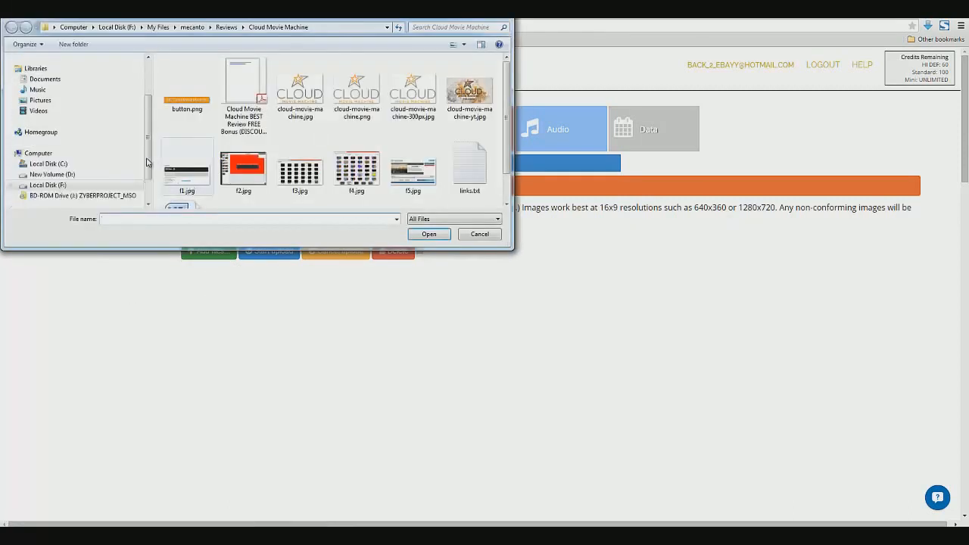
pyautogui.scroll(3, 149, 75)
pyautogui.click(60, 74)
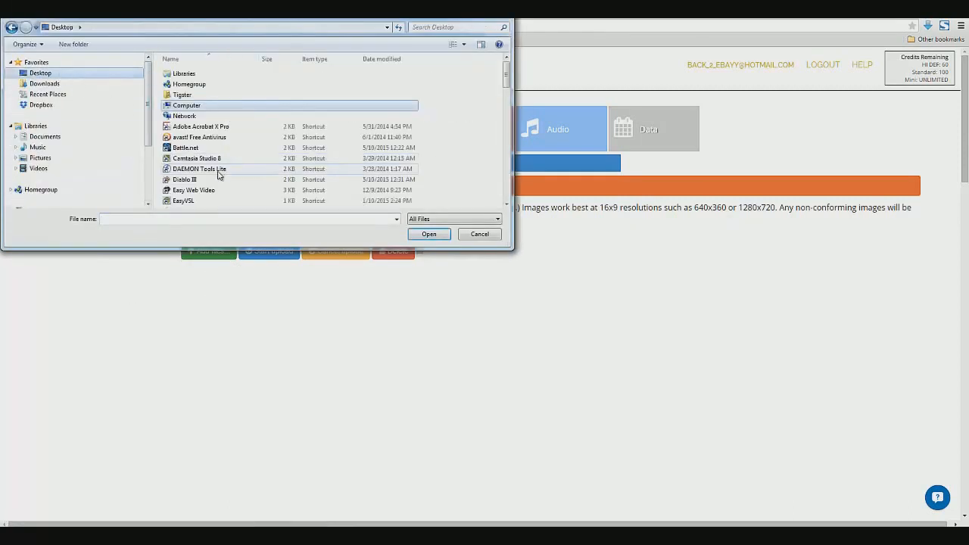
pyautogui.click(197, 158)
pyautogui.scroll(-6, 198, 163)
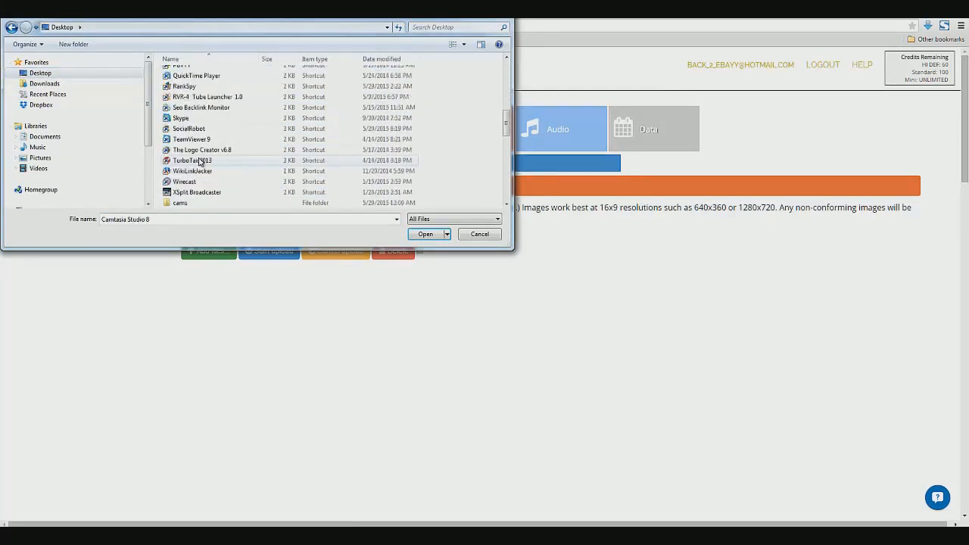
pyautogui.click(194, 174)
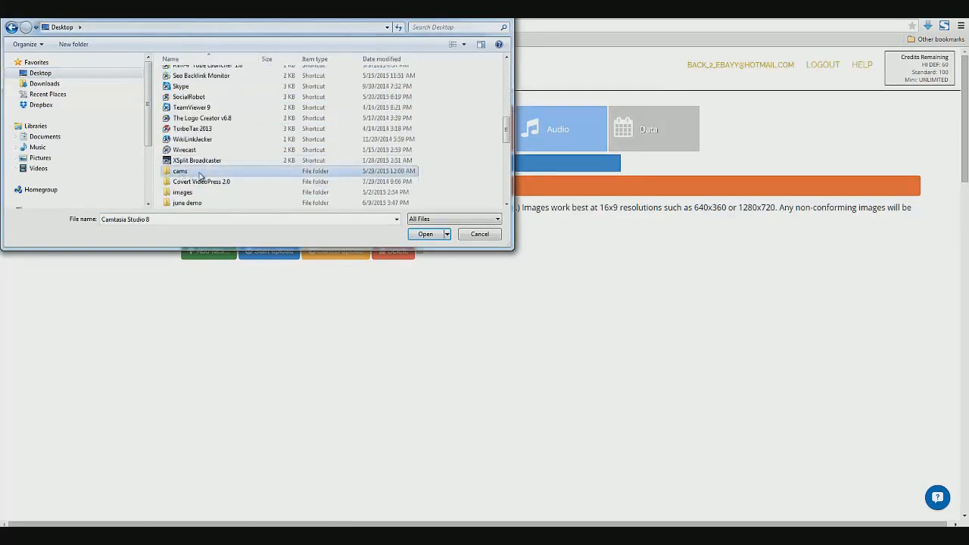
pyautogui.doubleClick(201, 202)
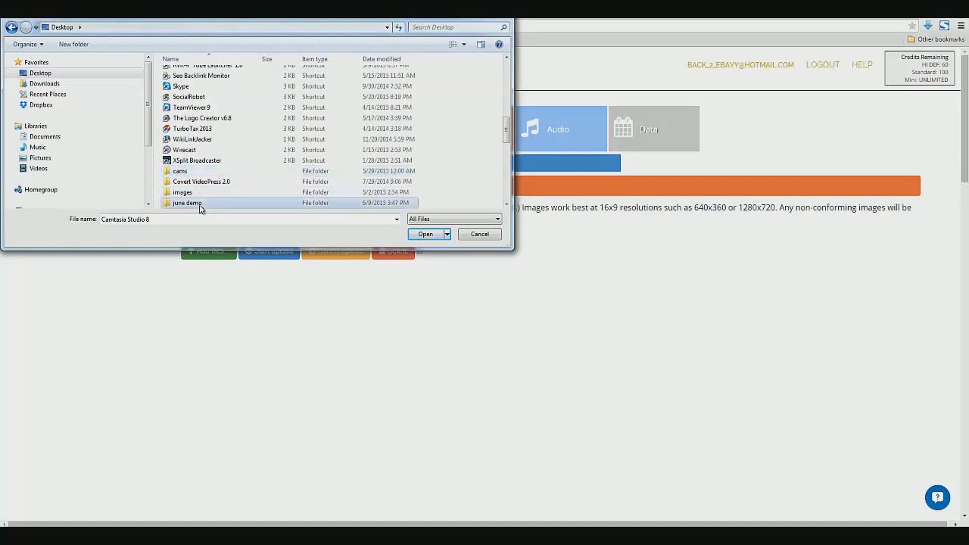
pyautogui.moveTo(201, 154); pyautogui.dragTo(202, 70)
pyautogui.click(417, 234)
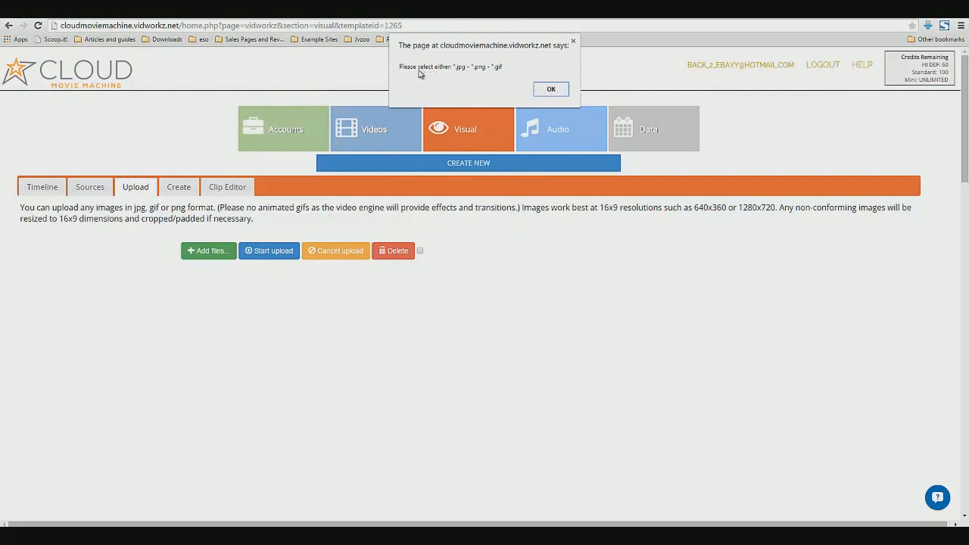
pyautogui.click(549, 90)
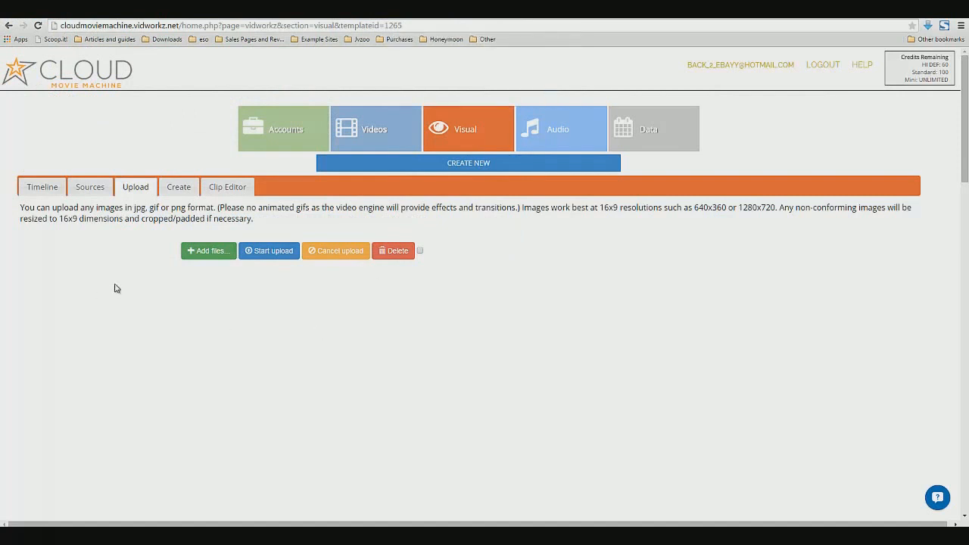
# Browse the Sources, Clip Editor and Create sections and read the clip editor's instructions for use
pyautogui.moveTo(104, 208); pyautogui.dragTo(162, 207)
pyautogui.click(161, 208)
pyautogui.click(89, 187)
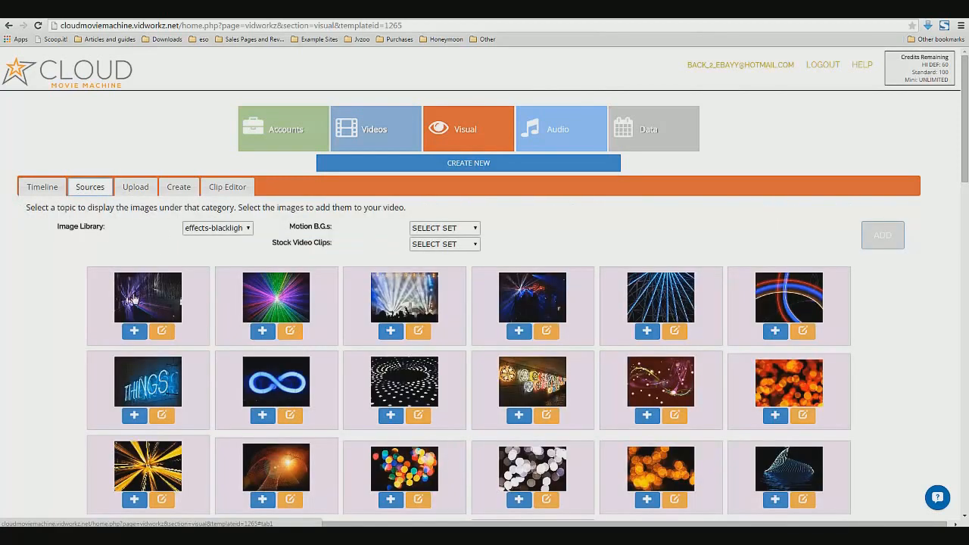
pyautogui.click(224, 189)
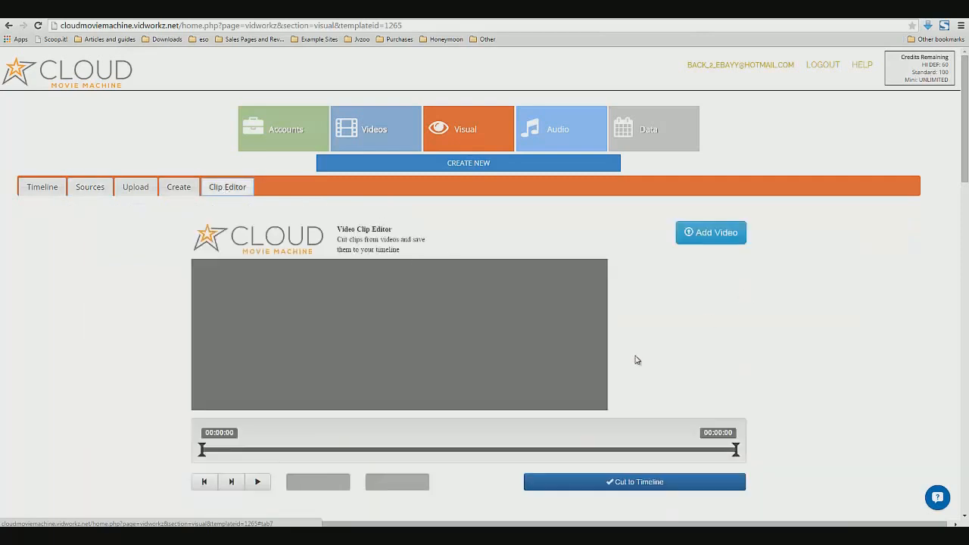
pyautogui.scroll(-4, 601, 411)
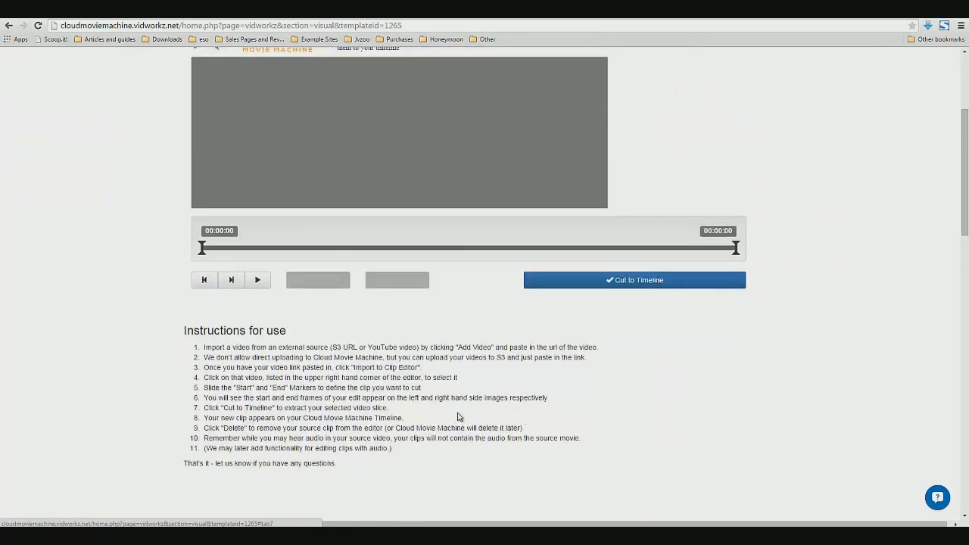
pyautogui.scroll(-1, 362, 423)
pyautogui.scroll(3, 307, 428)
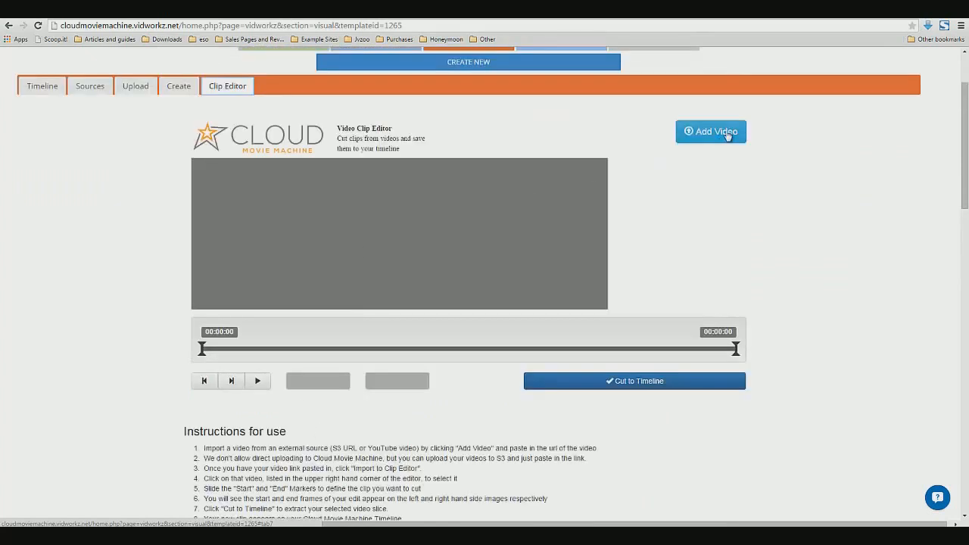
pyautogui.click(179, 88)
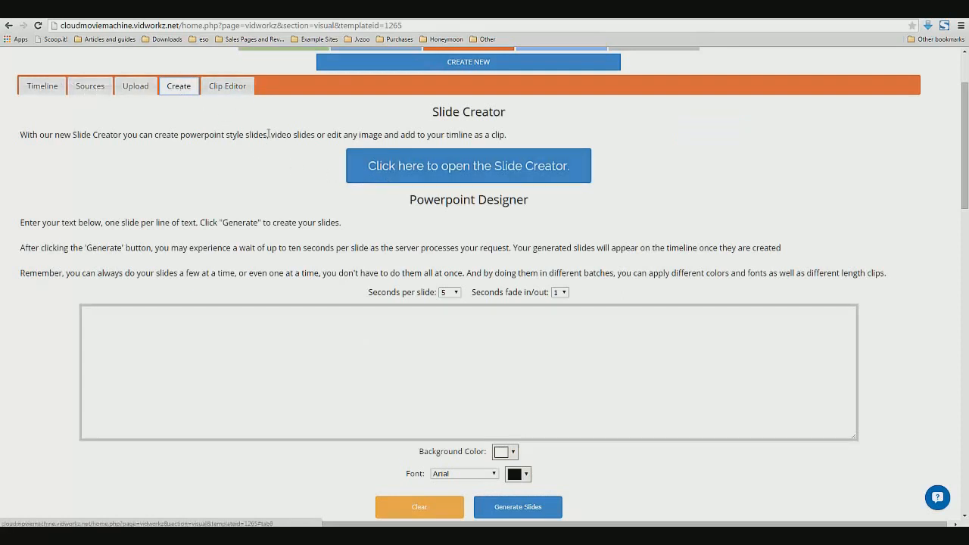
pyautogui.click(226, 86)
# Import the copied YouTube highlight video link into the Clip Editor
pyautogui.click(724, 142)
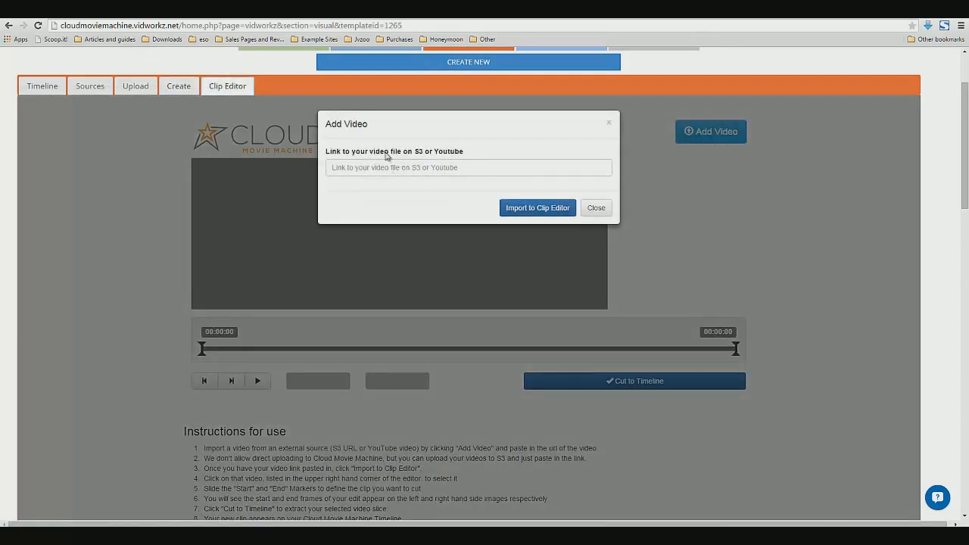
pyautogui.click(410, 157)
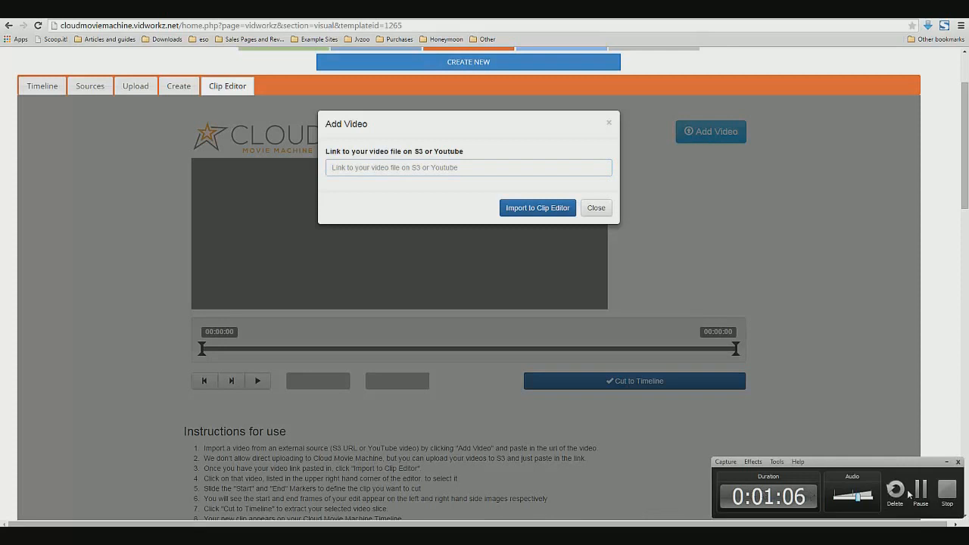
pyautogui.rightClick(399, 169)
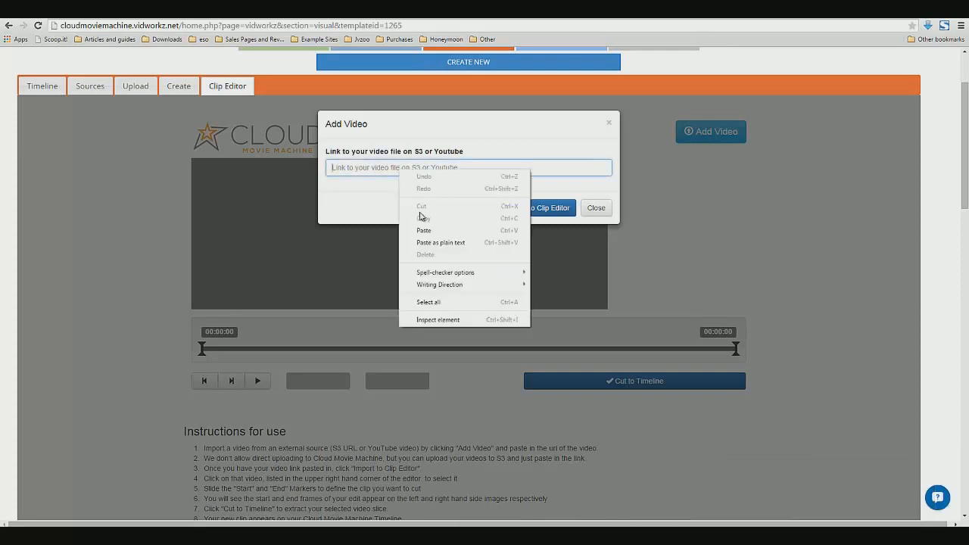
pyautogui.click(429, 225)
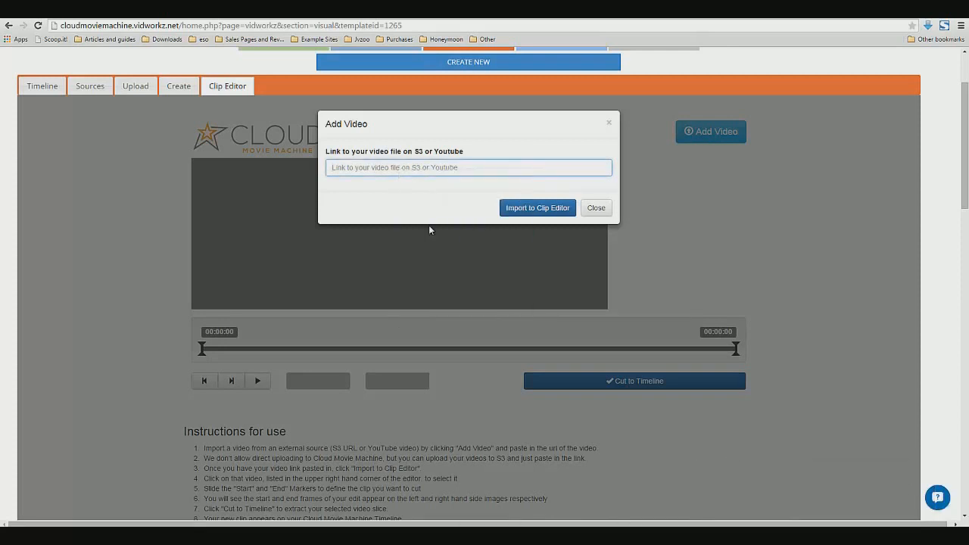
pyautogui.click(532, 216)
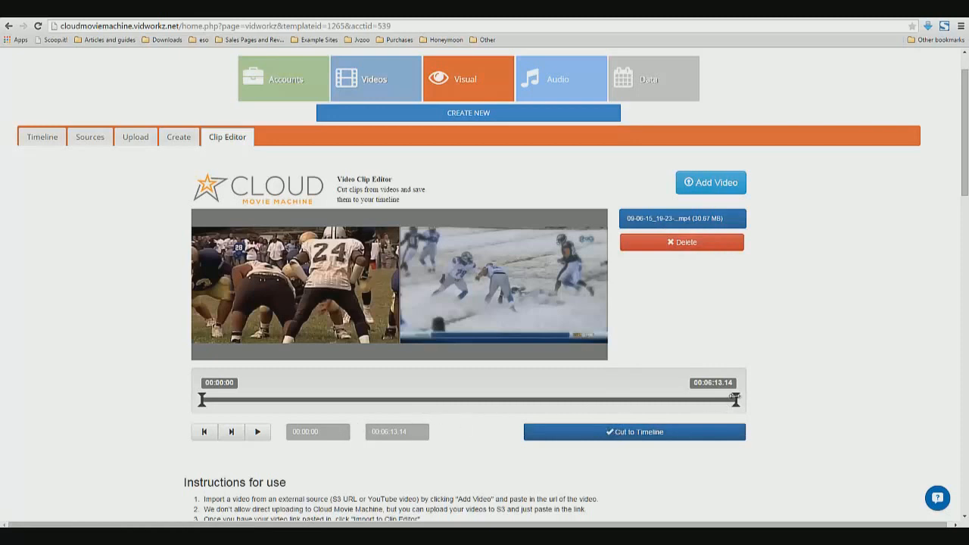
# Trim the clip with its start marker at 00:00:40.26 and end marker at 00:02:32.20, then preview it
pyautogui.moveTo(734, 399); pyautogui.dragTo(496, 404)
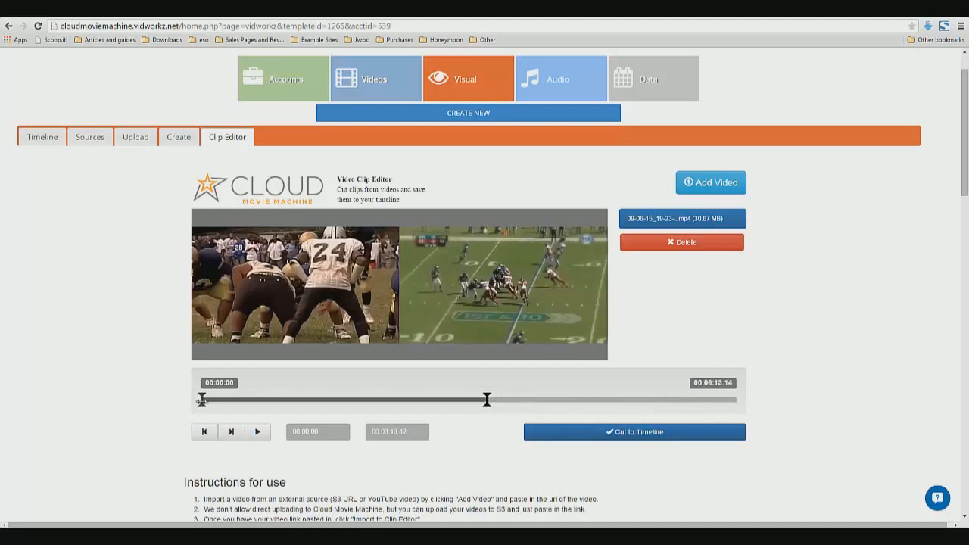
pyautogui.moveTo(203, 399); pyautogui.dragTo(227, 400)
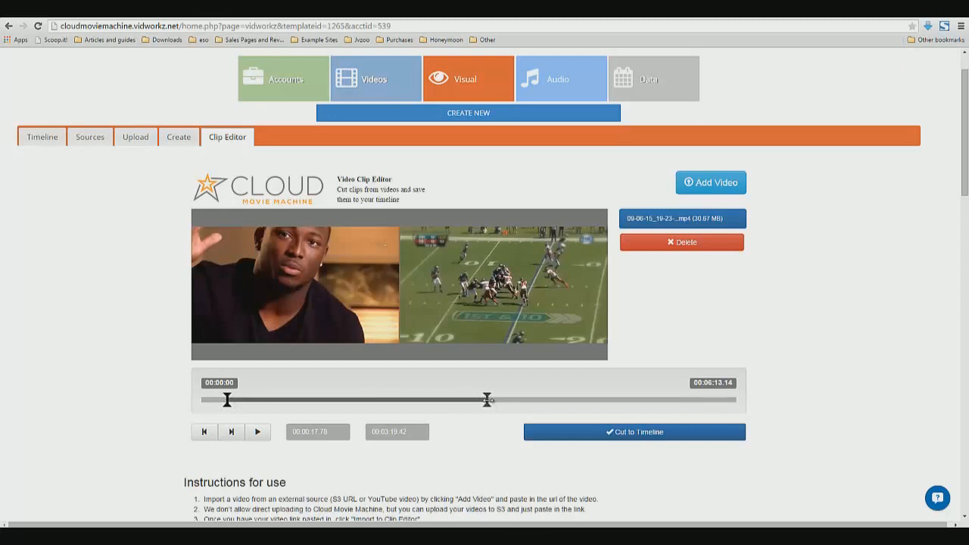
pyautogui.moveTo(487, 399); pyautogui.dragTo(401, 401)
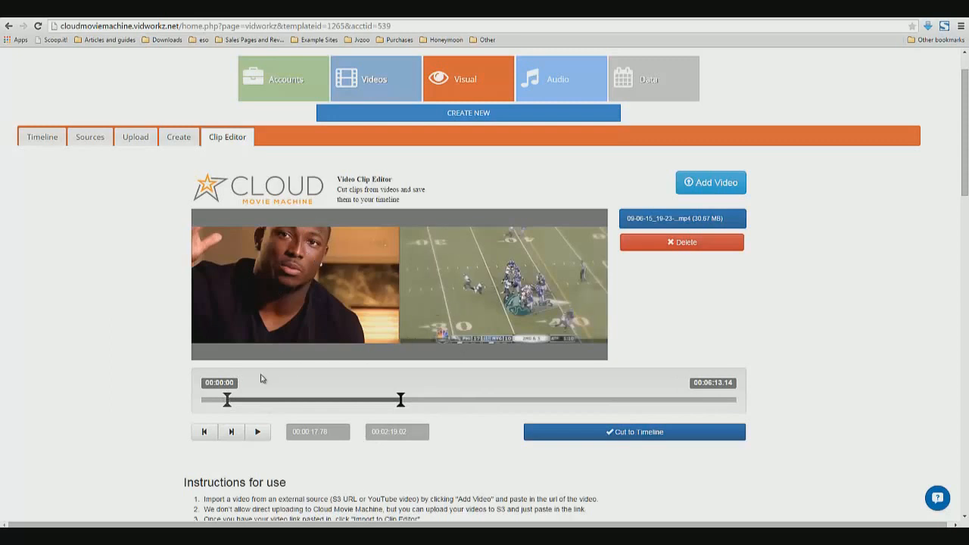
pyautogui.moveTo(227, 400); pyautogui.dragTo(253, 405)
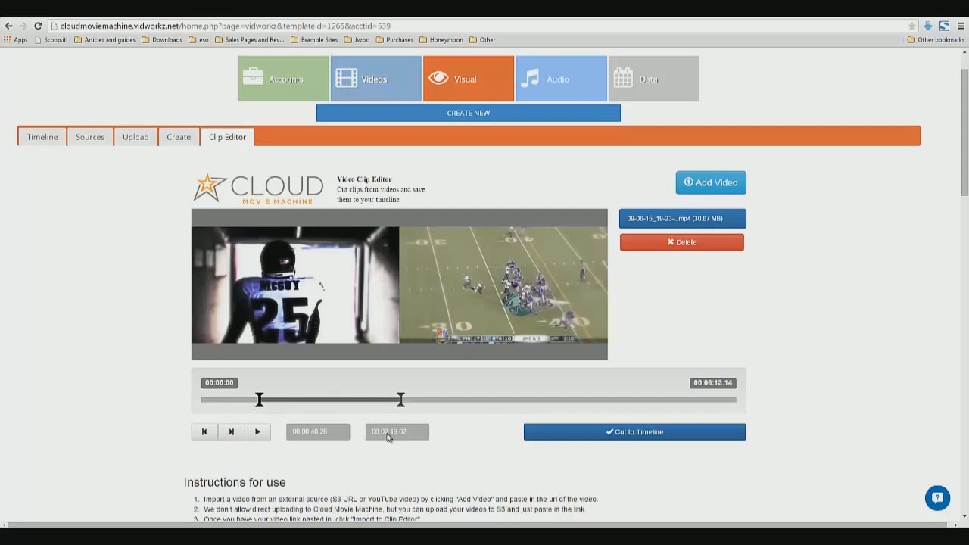
pyautogui.doubleClick(394, 432)
pyautogui.moveTo(400, 399); pyautogui.dragTo(420, 400)
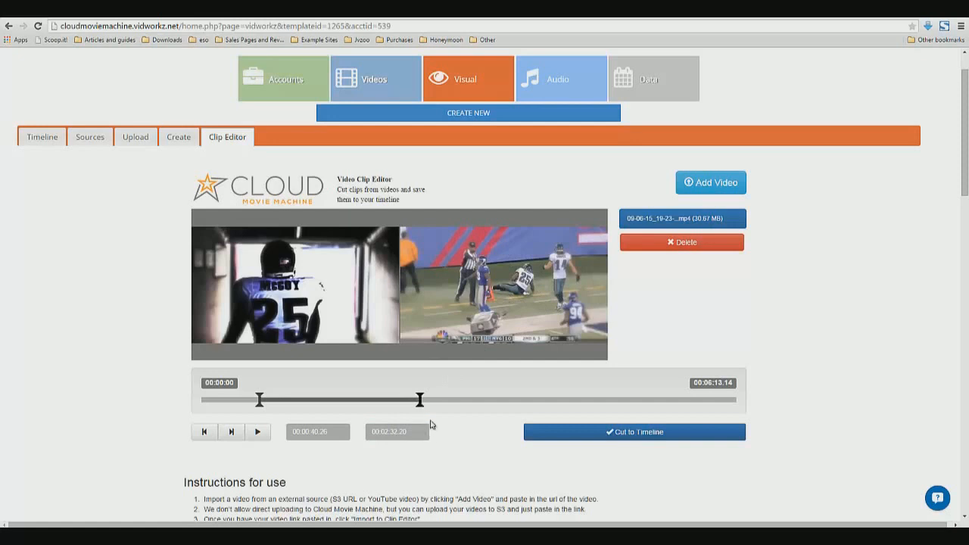
pyautogui.click(257, 432)
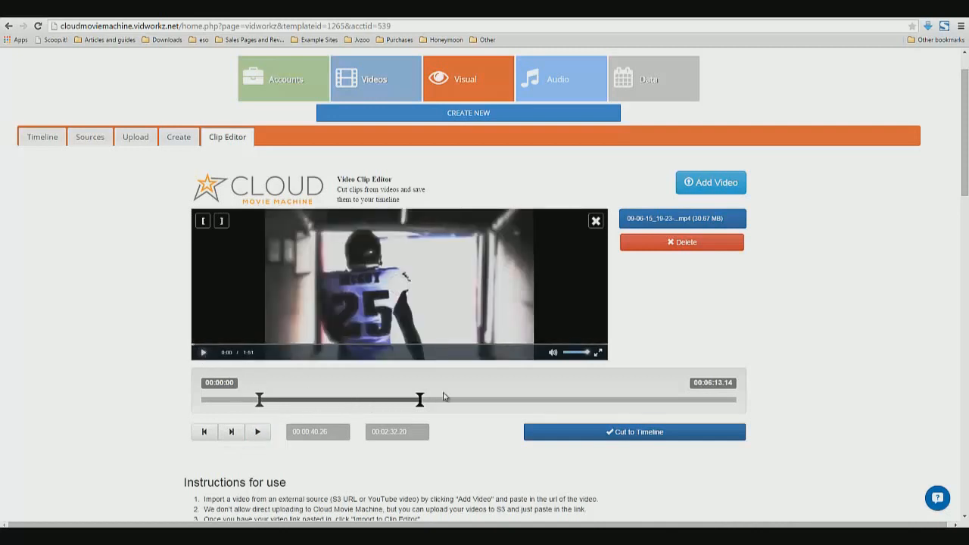
# Cut the selected clip segment to the timeline
pyautogui.scroll(-1, 515, 414)
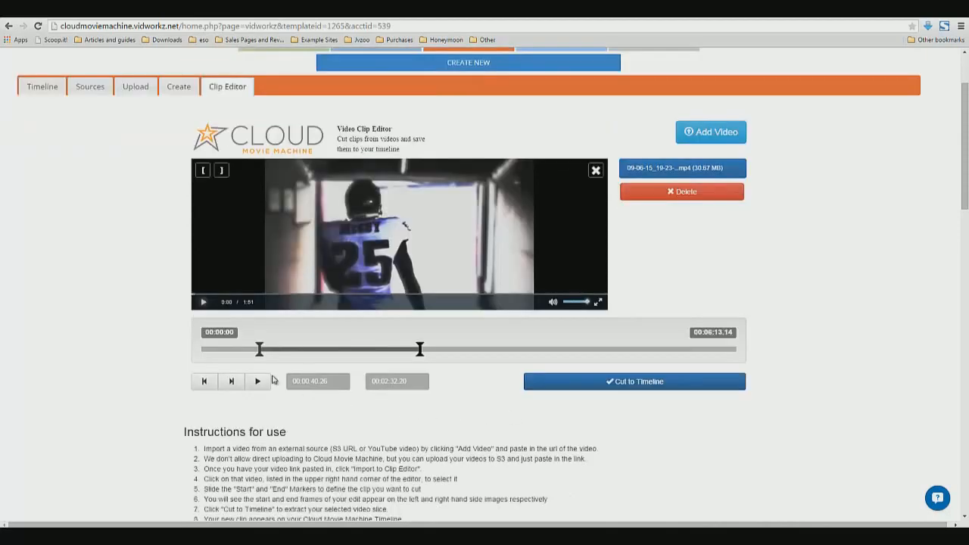
pyautogui.scroll(-2, 357, 406)
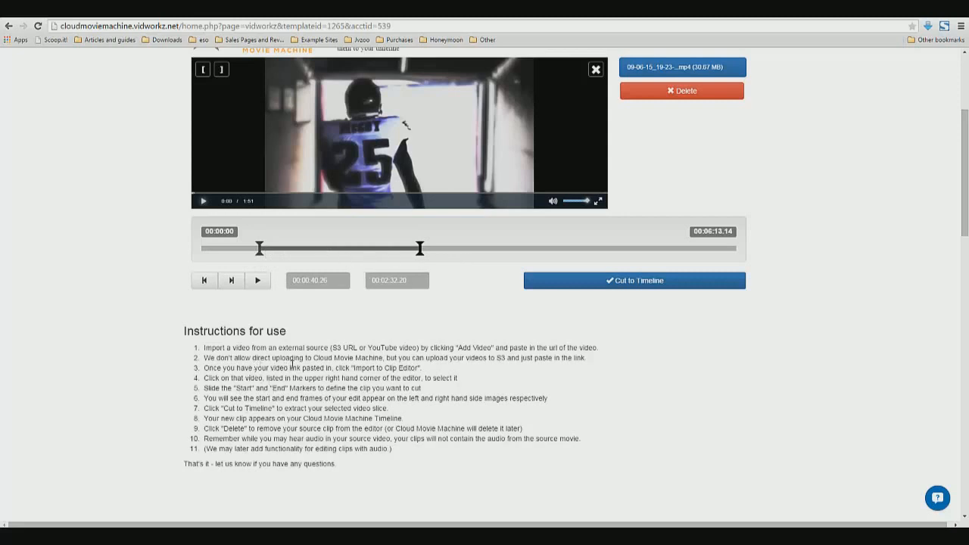
pyautogui.click(597, 280)
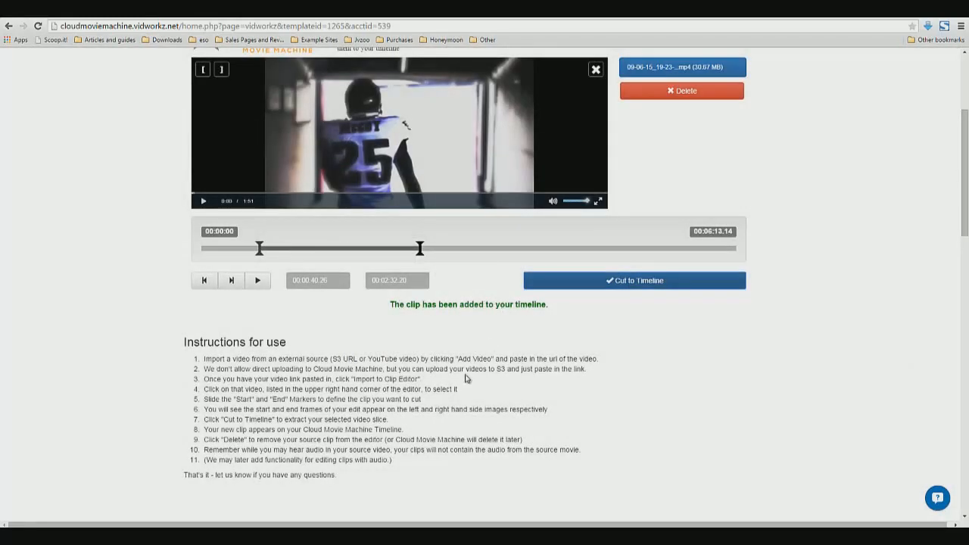
# Check the new clip on the timeline, then browse the Upload and Create sections
pyautogui.scroll(2, 430, 430)
pyautogui.scroll(1, 426, 437)
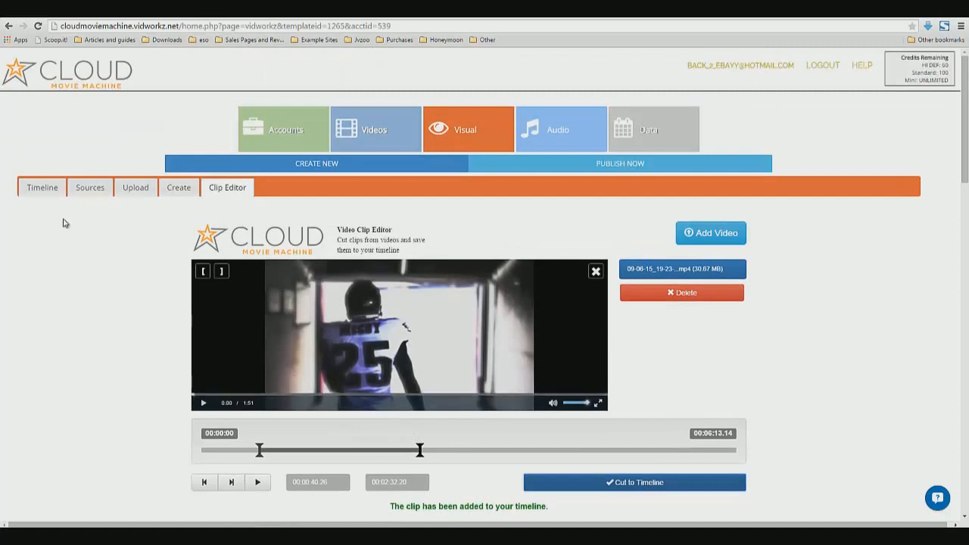
pyautogui.click(51, 195)
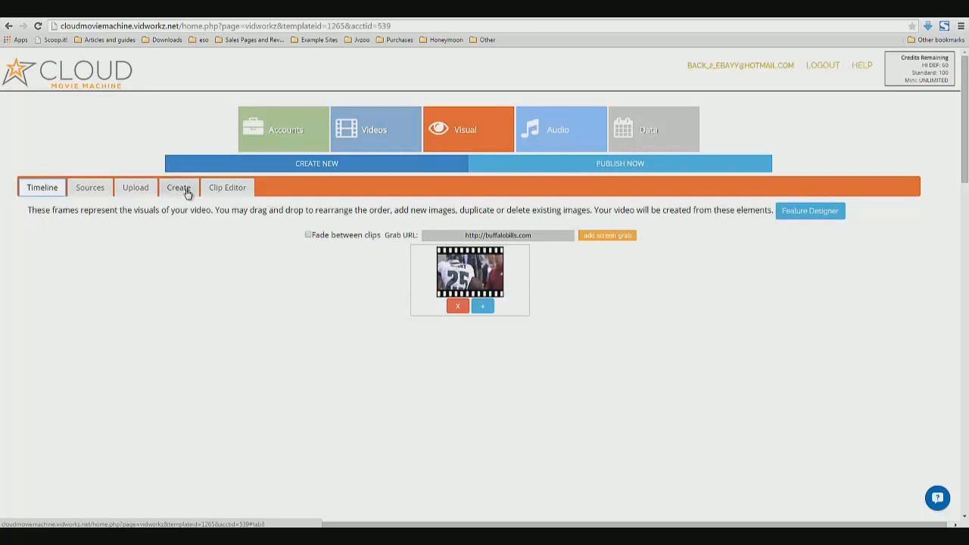
pyautogui.click(143, 187)
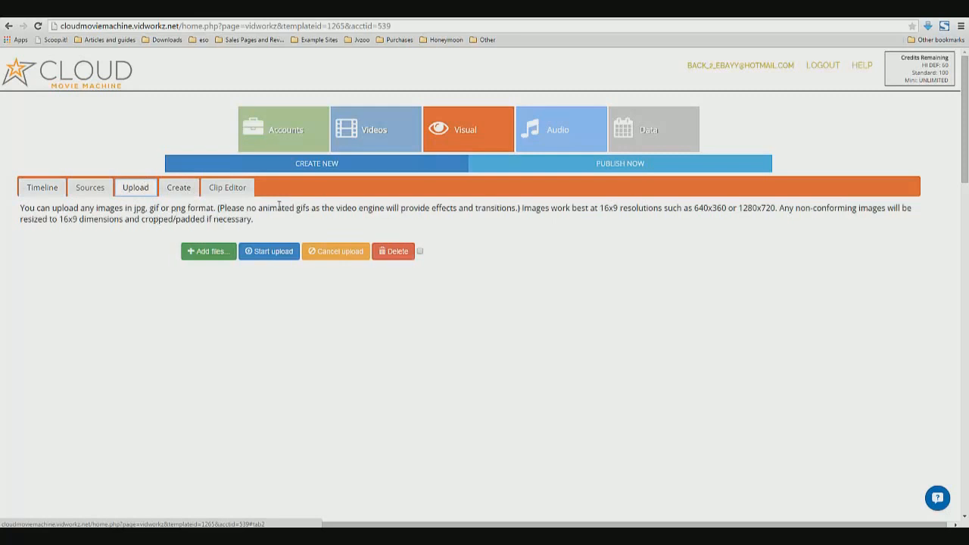
pyautogui.click(178, 189)
# Read the Slide Creator and Powerpoint Designer instructions in the Create section
pyautogui.moveTo(79, 237); pyautogui.dragTo(230, 237)
pyautogui.click(250, 256)
pyautogui.scroll(-3, 326, 345)
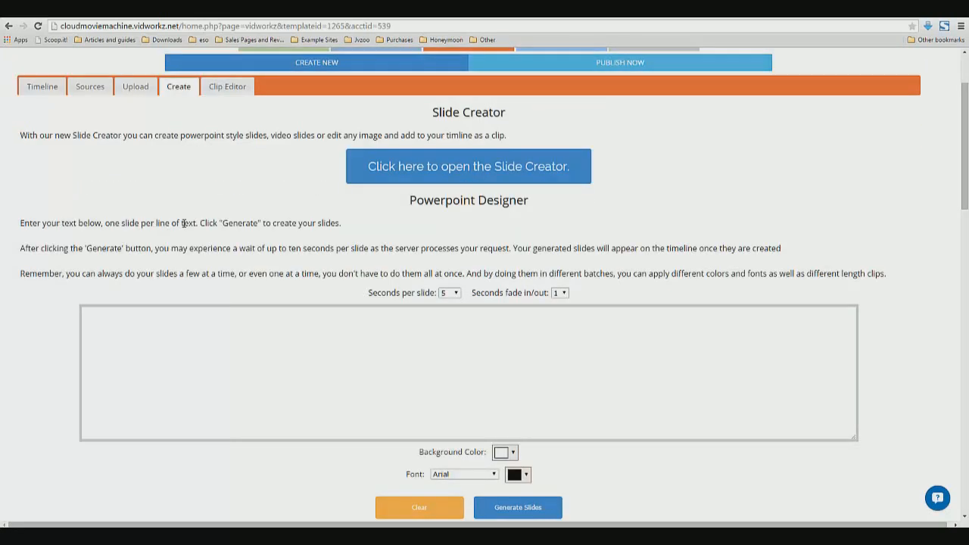
pyautogui.moveTo(183, 222); pyautogui.dragTo(103, 224)
pyautogui.click(152, 233)
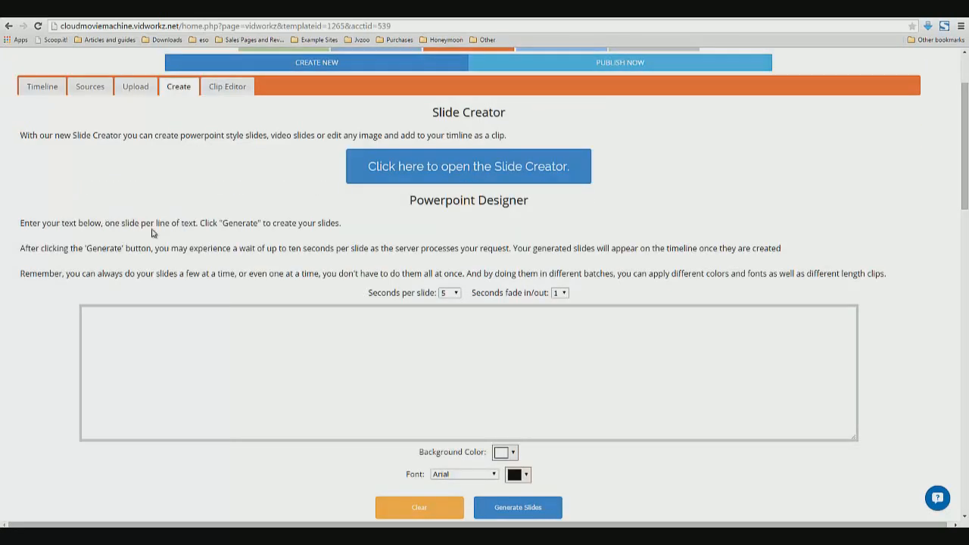
pyautogui.click(252, 330)
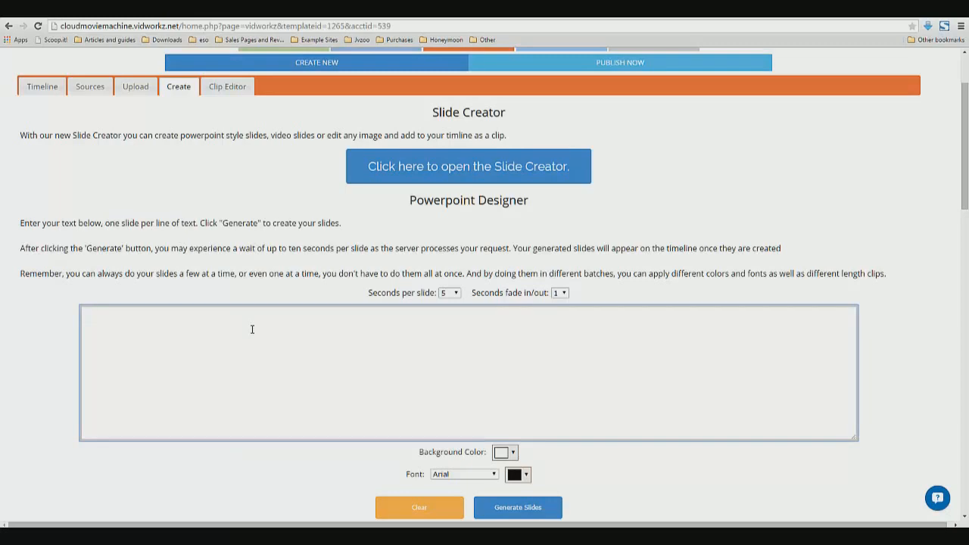
pyautogui.scroll(-1, 252, 329)
pyautogui.scroll(2, 399, 312)
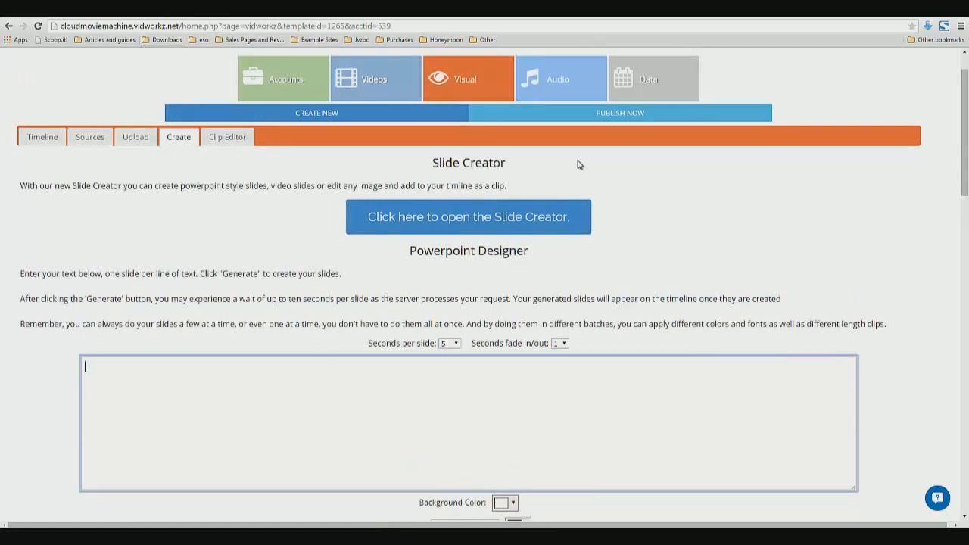
# Open the Slide Creator and add a text box in the Ubuntu font
pyautogui.click(457, 229)
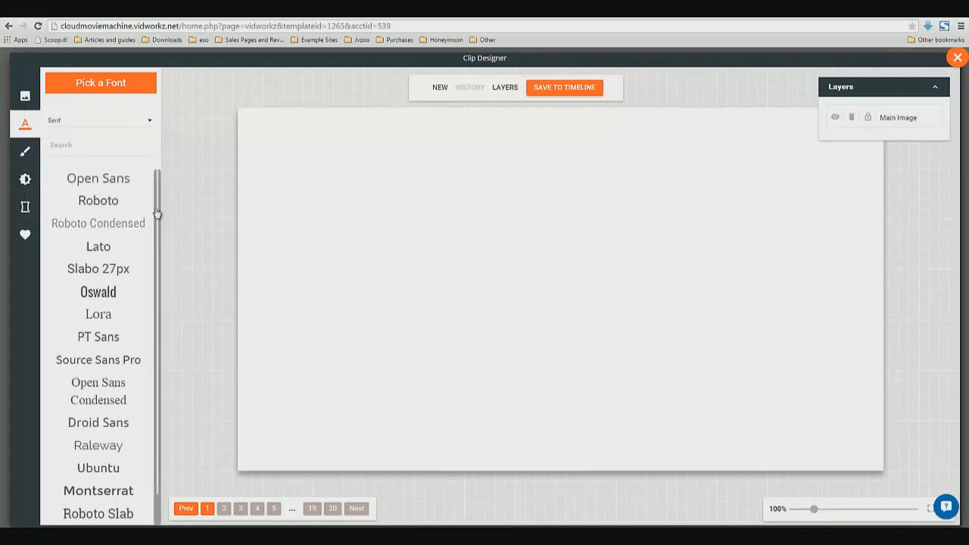
pyautogui.moveTo(157, 213); pyautogui.dragTo(152, 320)
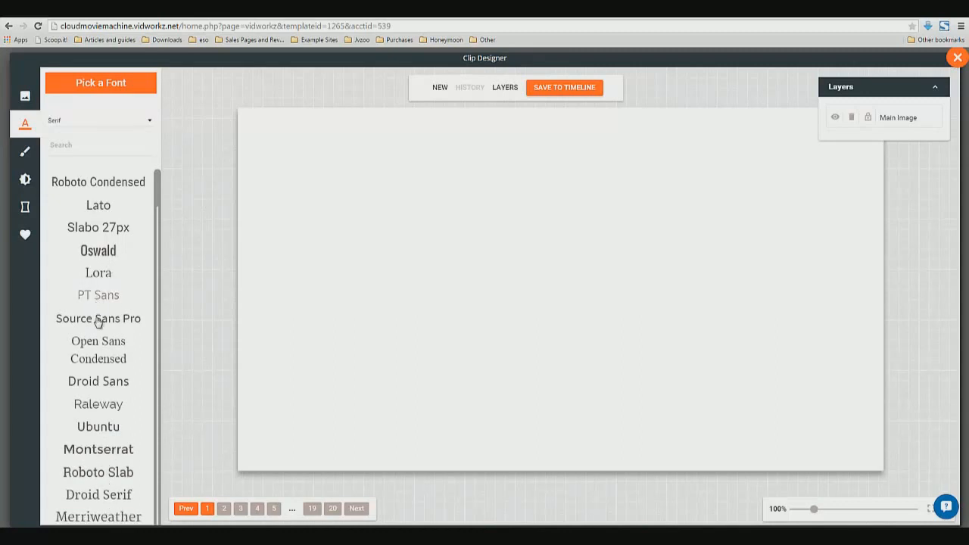
pyautogui.click(97, 428)
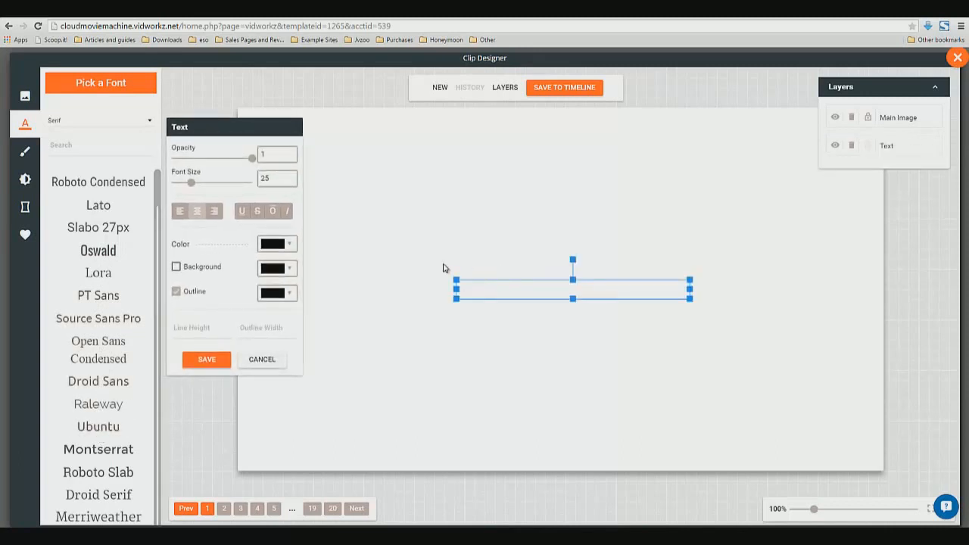
# Set the text box's color to dark blue #1f3a93
pyautogui.doubleClick(523, 292)
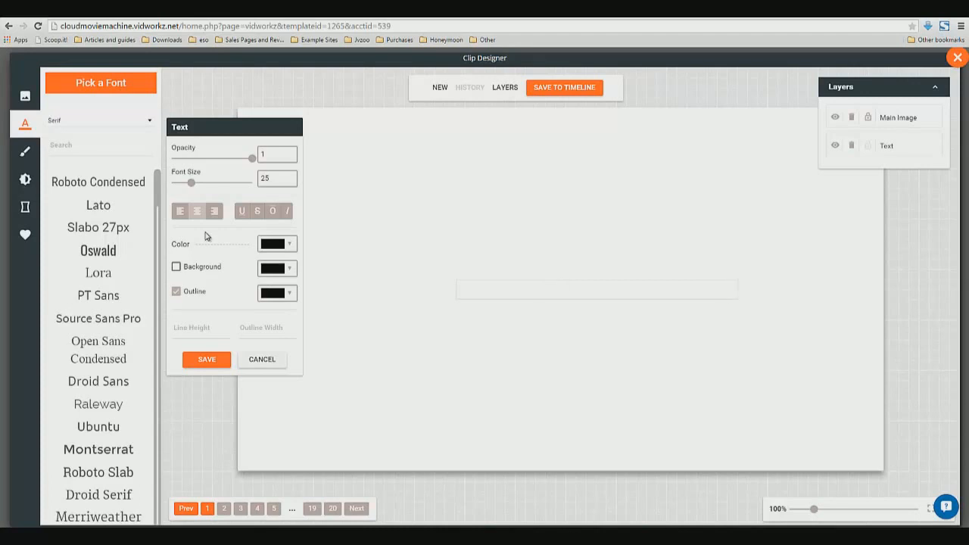
pyautogui.hotkey('ctrl', 'a')
pyautogui.press('BackSpace')
pyautogui.click(289, 244)
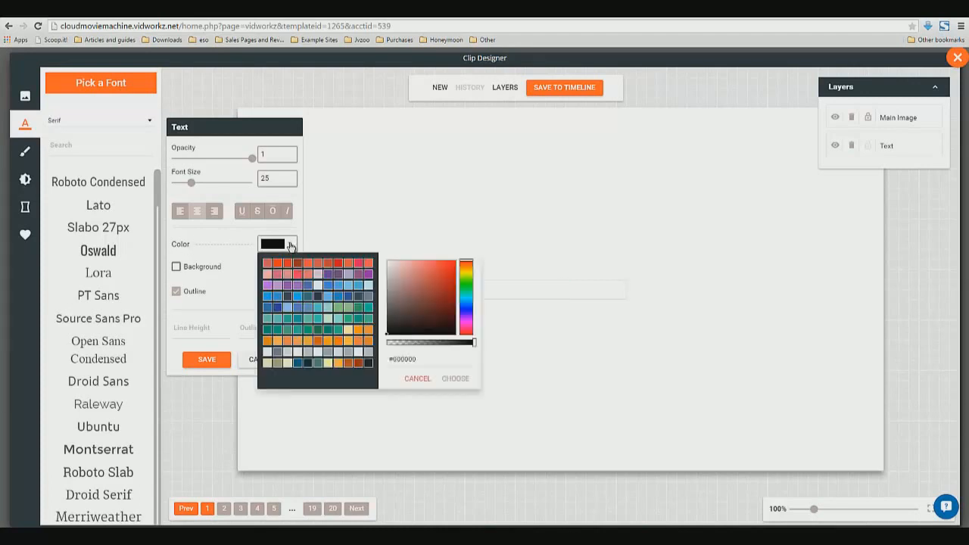
pyautogui.click(277, 307)
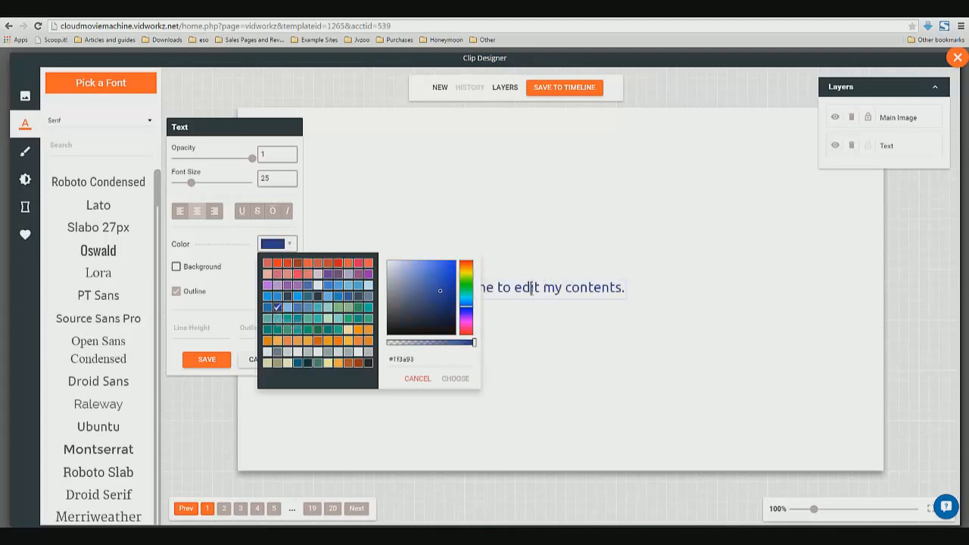
# Replace the placeholder text with "2015 Buffalo Bills" and "Free Agents" on two lines
pyautogui.click(531, 287)
pyautogui.moveTo(463, 288); pyautogui.dragTo(622, 289)
pyautogui.press('BackSpace')
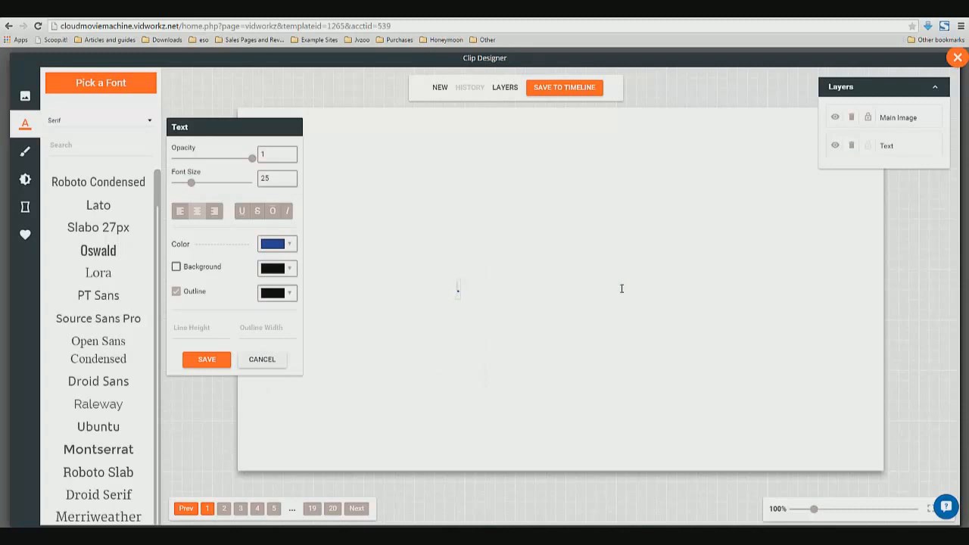
pyautogui.write('2015 Buffalo Bills ')
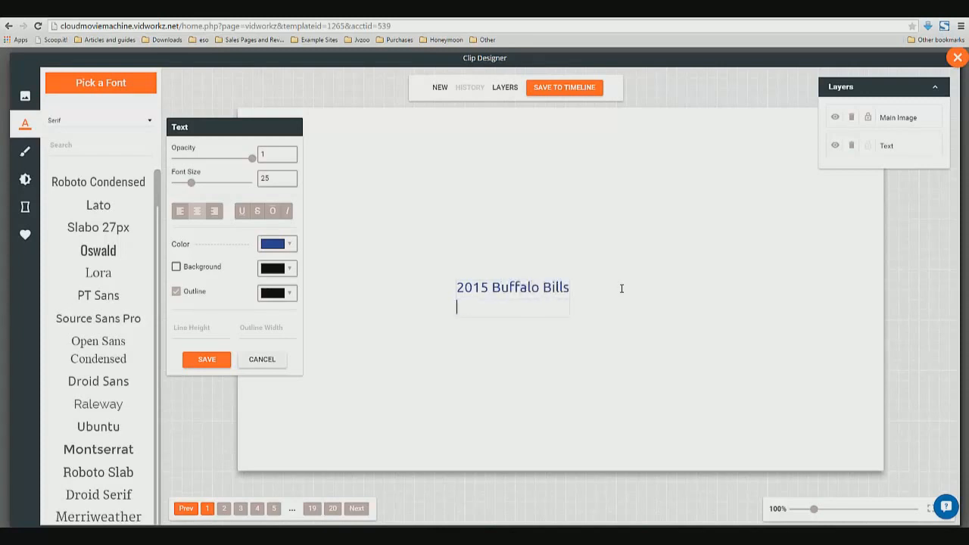
pyautogui.write('Free Agents')
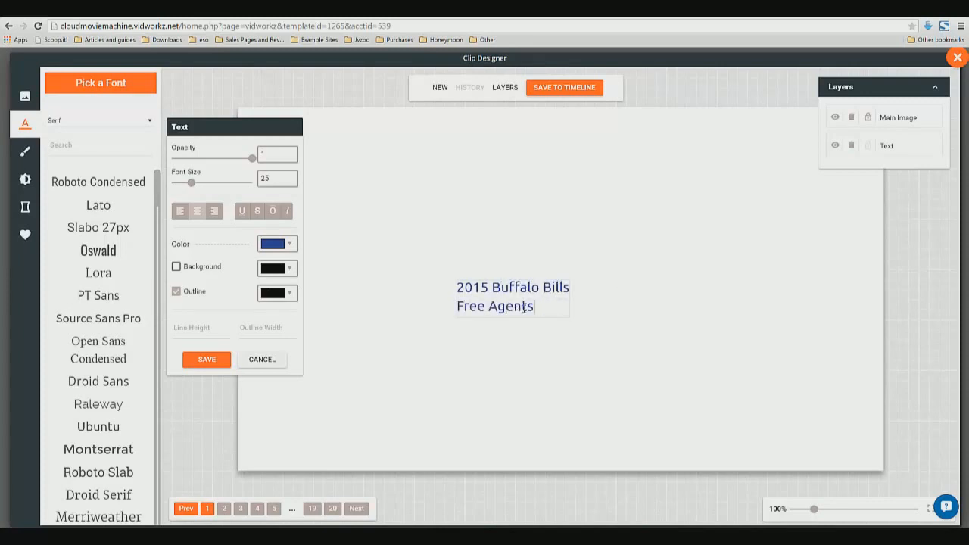
# Set the title text's font size to 90
pyautogui.hotkey('ctrl', 'a')
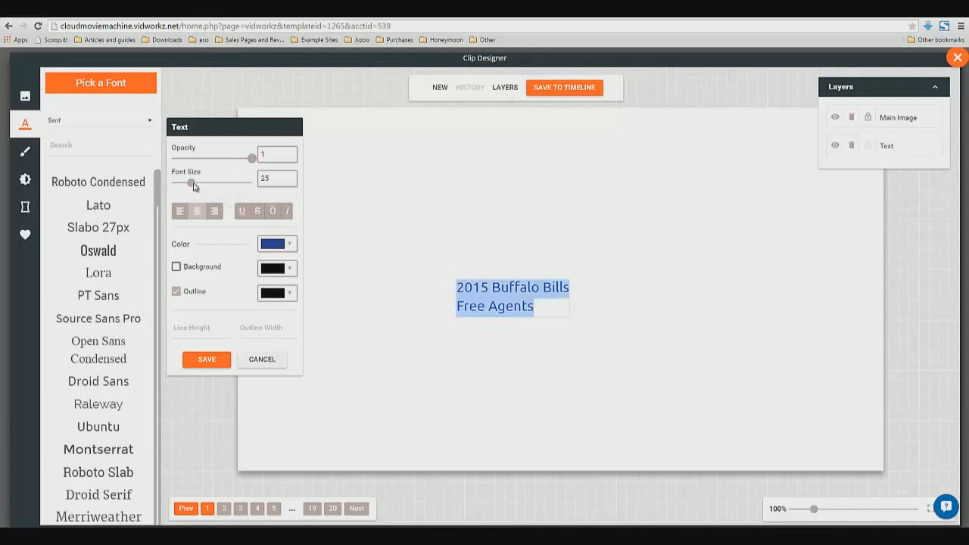
pyautogui.moveTo(191, 182); pyautogui.dragTo(244, 187)
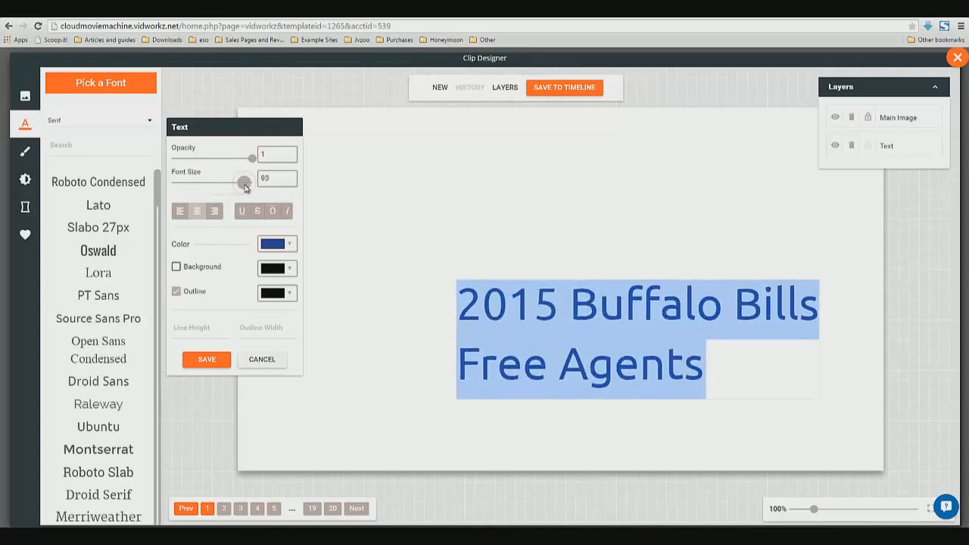
pyautogui.click(435, 301)
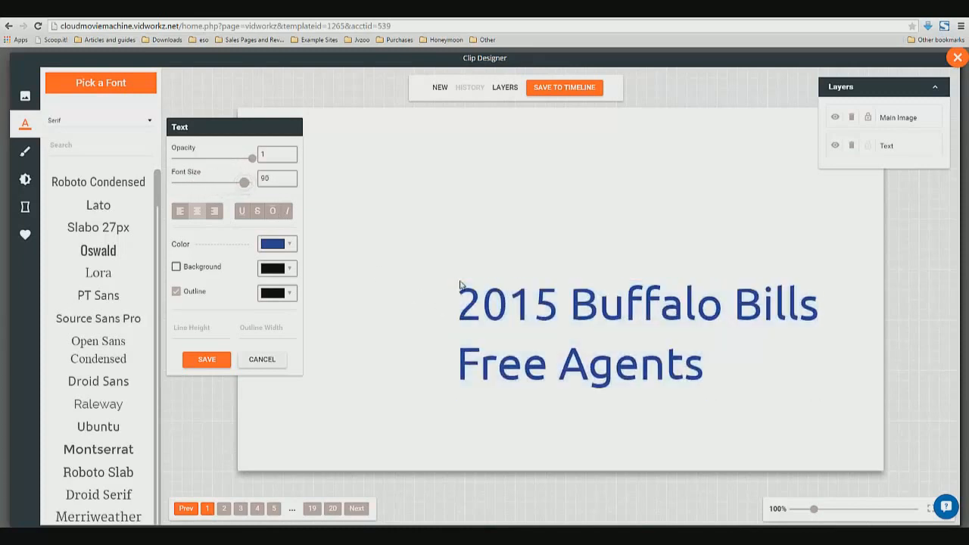
# Move the title up toward the slide's centre and center-align its two lines
pyautogui.moveTo(504, 288); pyautogui.dragTo(441, 226)
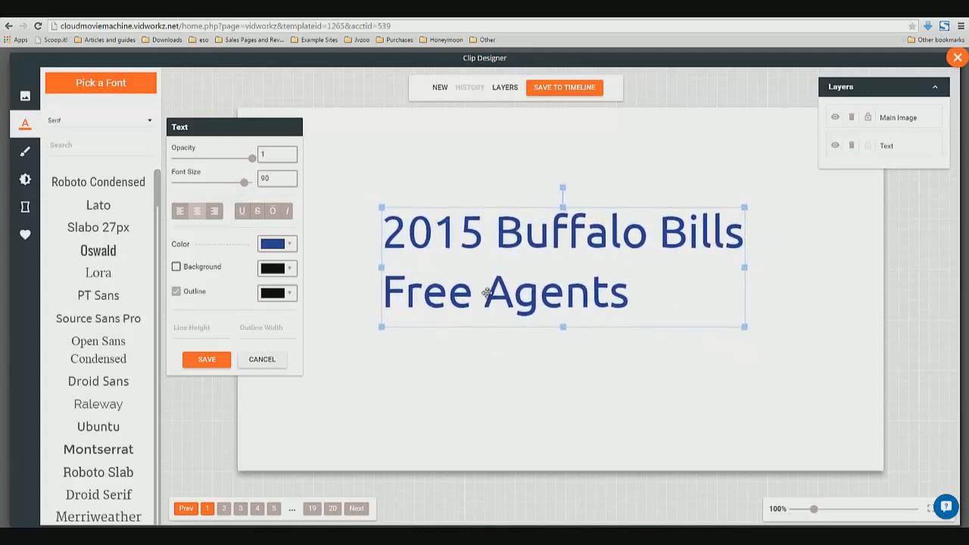
pyautogui.click(485, 295)
pyautogui.tripleClick(560, 293)
pyautogui.moveTo(566, 295); pyautogui.dragTo(650, 289)
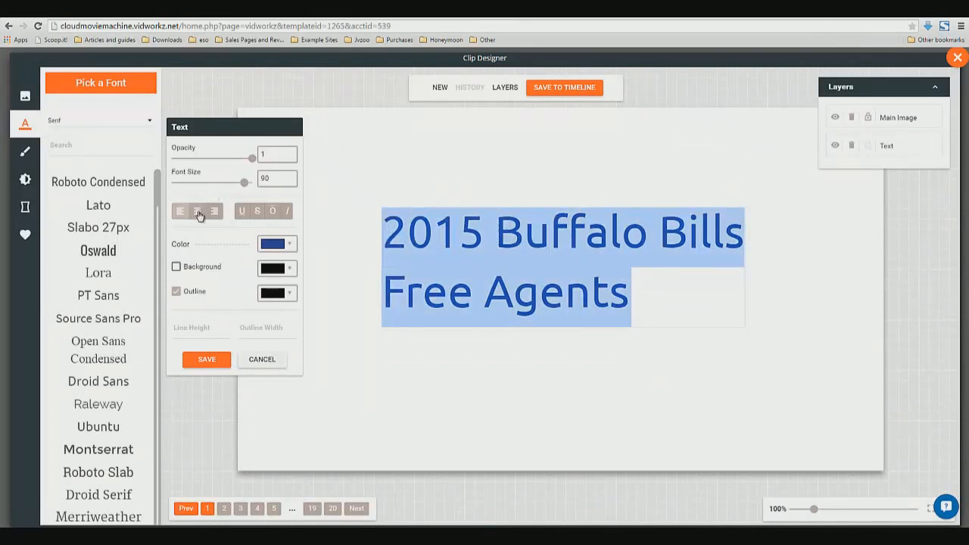
pyautogui.click(197, 211)
pyautogui.click(727, 439)
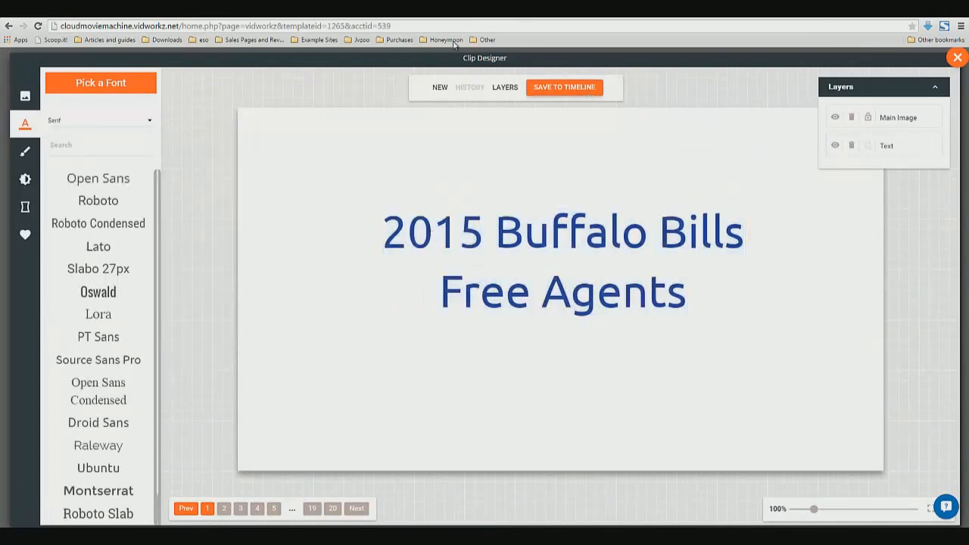
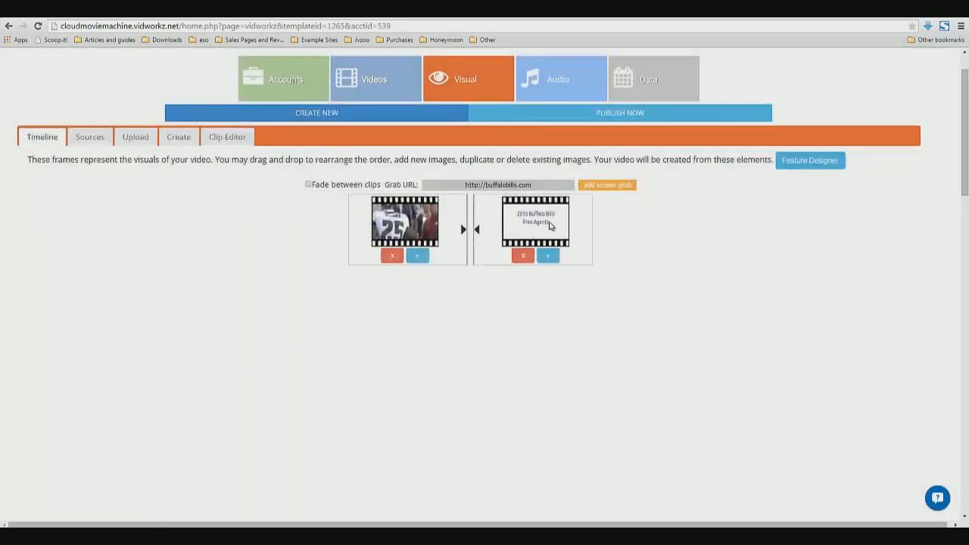
# Move the title slide to the start of the timeline, ahead of the video clip
pyautogui.moveTo(542, 226); pyautogui.dragTo(356, 238)
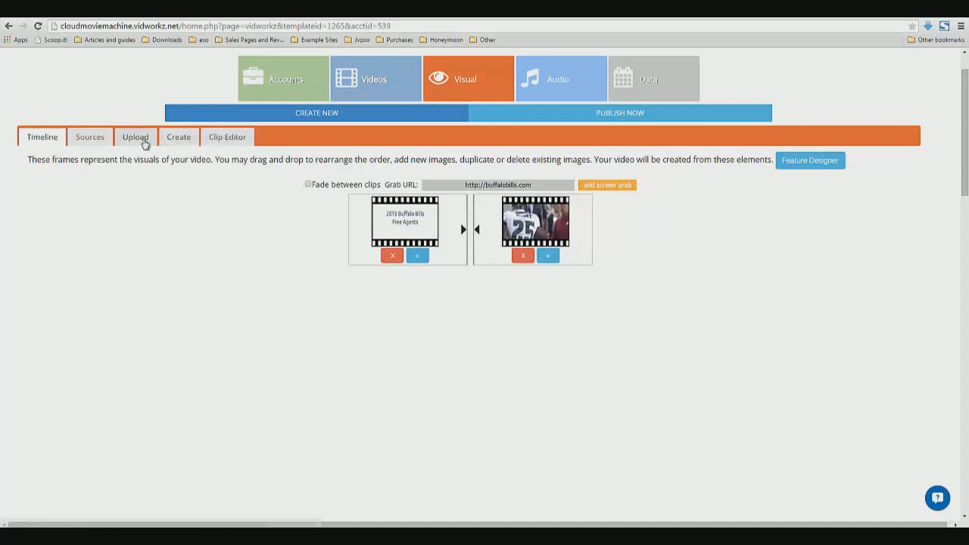
pyautogui.click(212, 137)
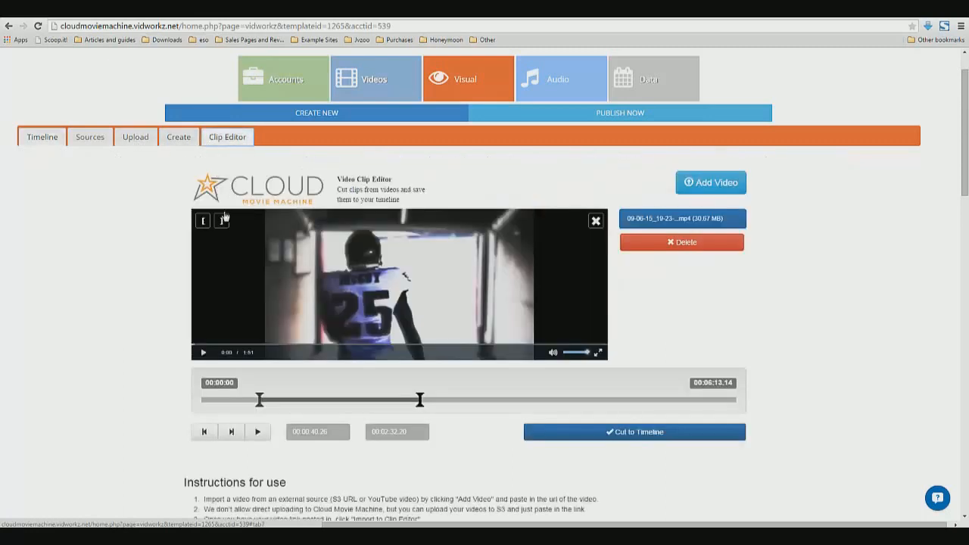
# Open the Slide Creator and add a text box in the Ubuntu font
pyautogui.click(177, 136)
pyautogui.click(417, 230)
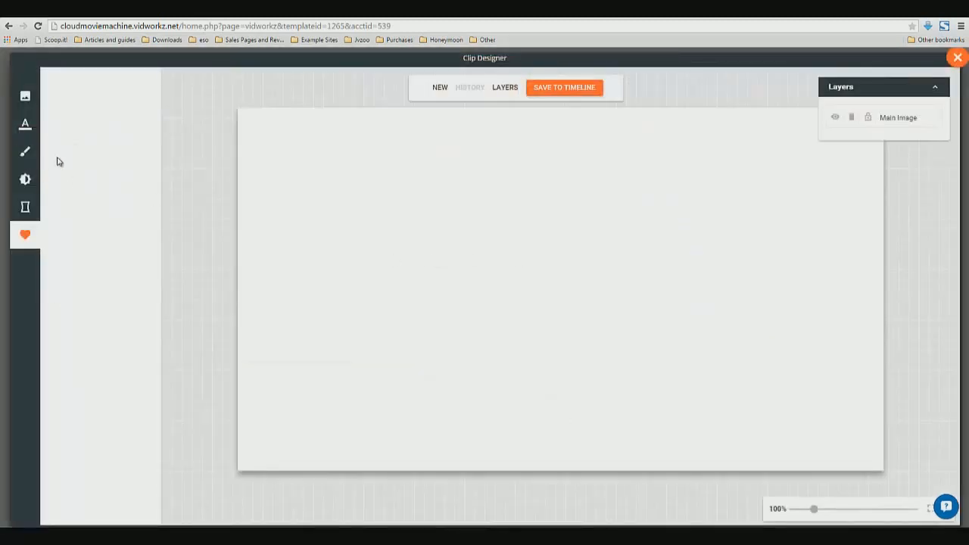
pyautogui.click(26, 125)
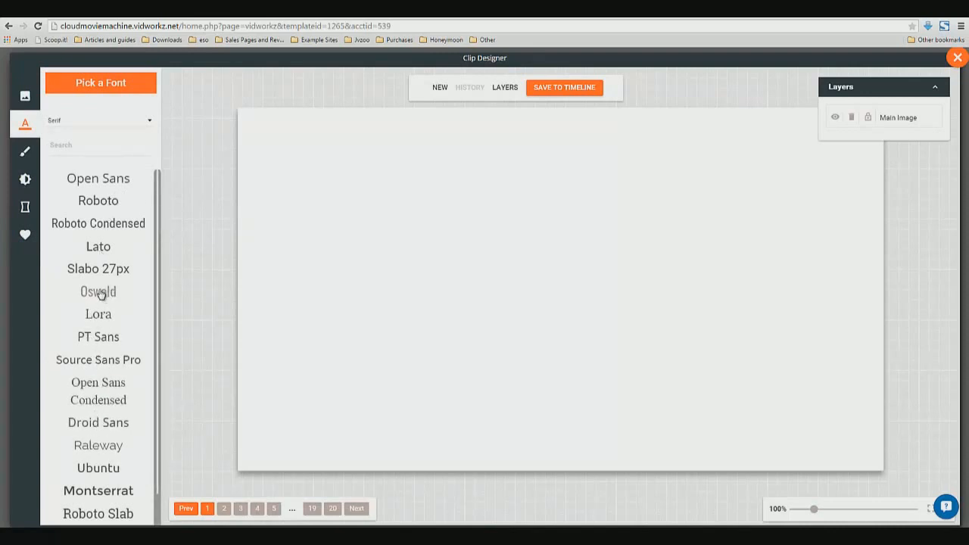
pyautogui.click(106, 468)
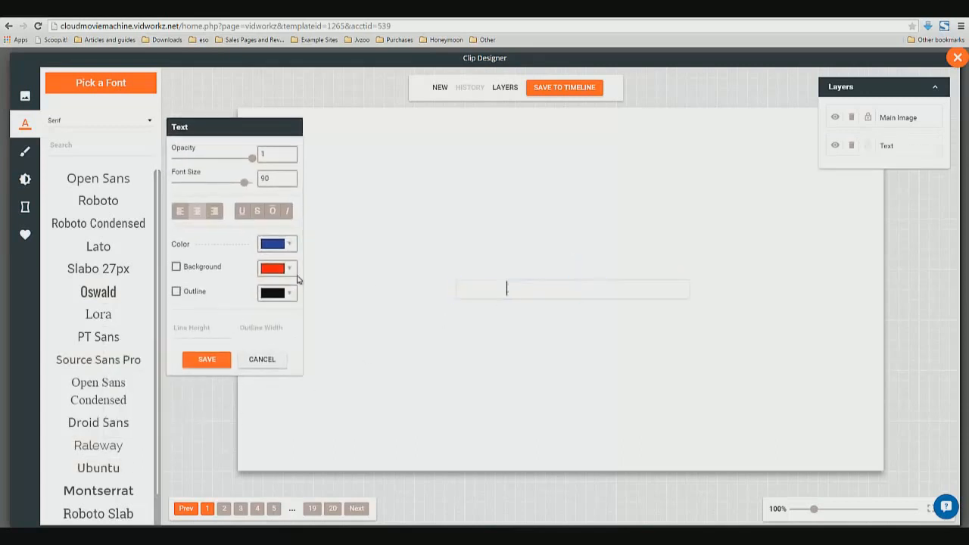
# Set the text color to dark blue #1f3a93 and replace the placeholder text with "Lesean Mccoy"
pyautogui.doubleClick(351, 293)
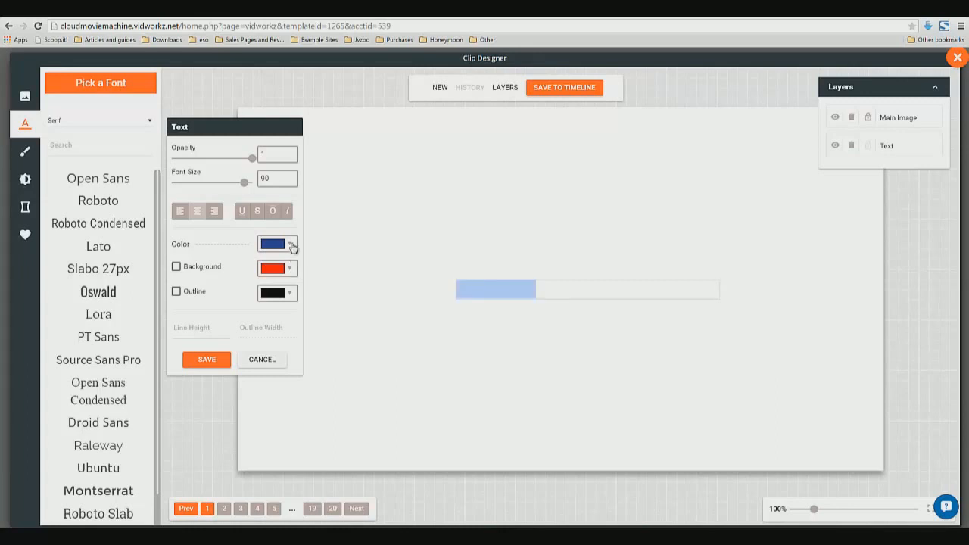
pyautogui.click(289, 244)
pyautogui.click(277, 308)
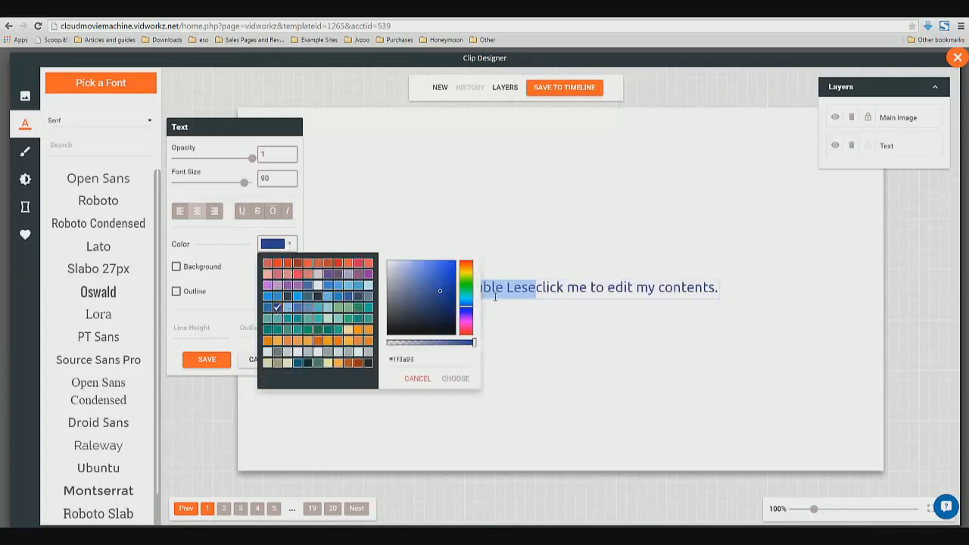
pyautogui.click(550, 285)
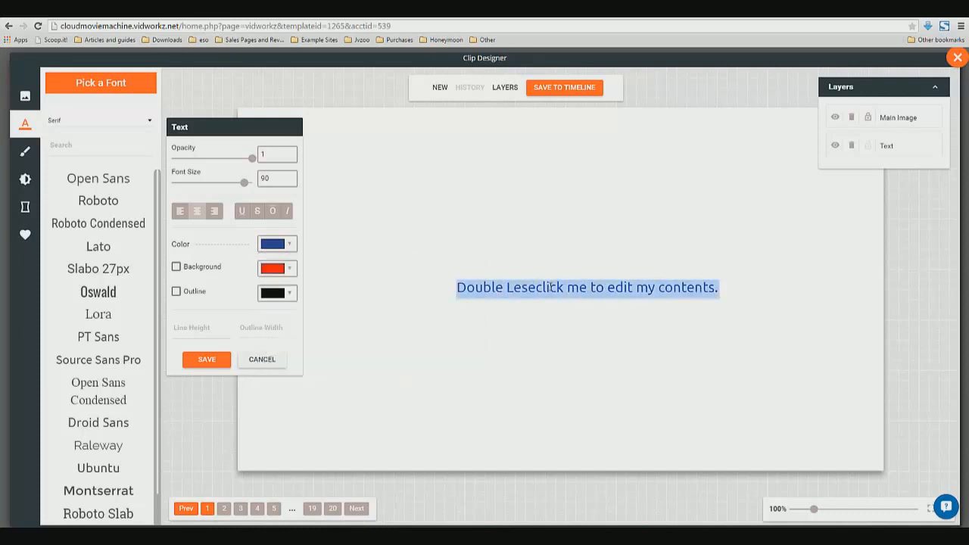
pyautogui.write('Lesean Mccoy')
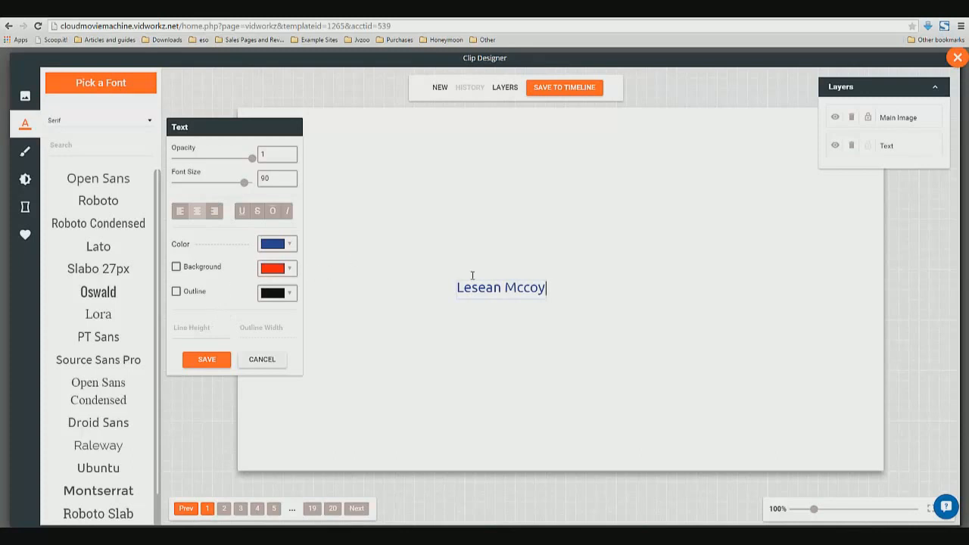
# Enlarge the name to font size 90 and move it up toward the slide's centre
pyautogui.tripleClick(493, 288)
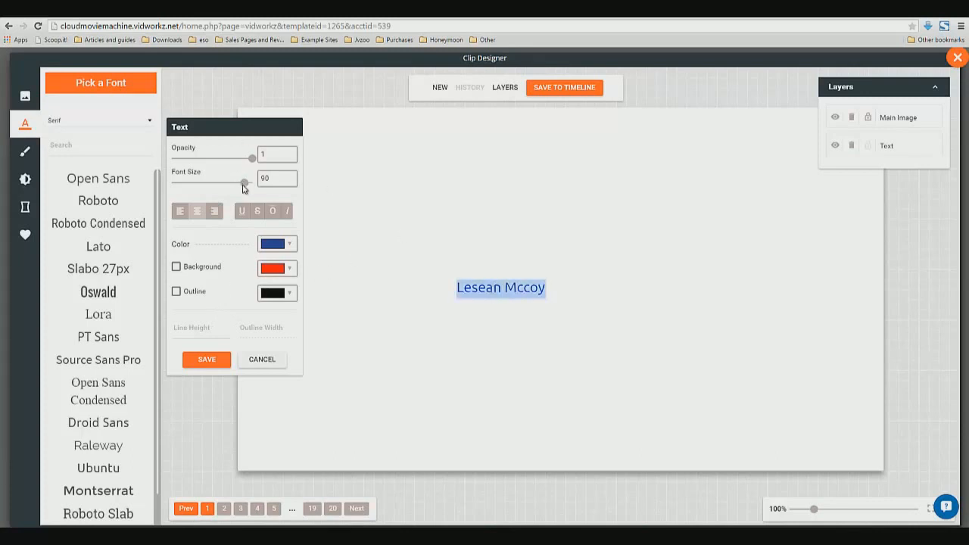
pyautogui.moveTo(242, 185); pyautogui.dragTo(243, 186)
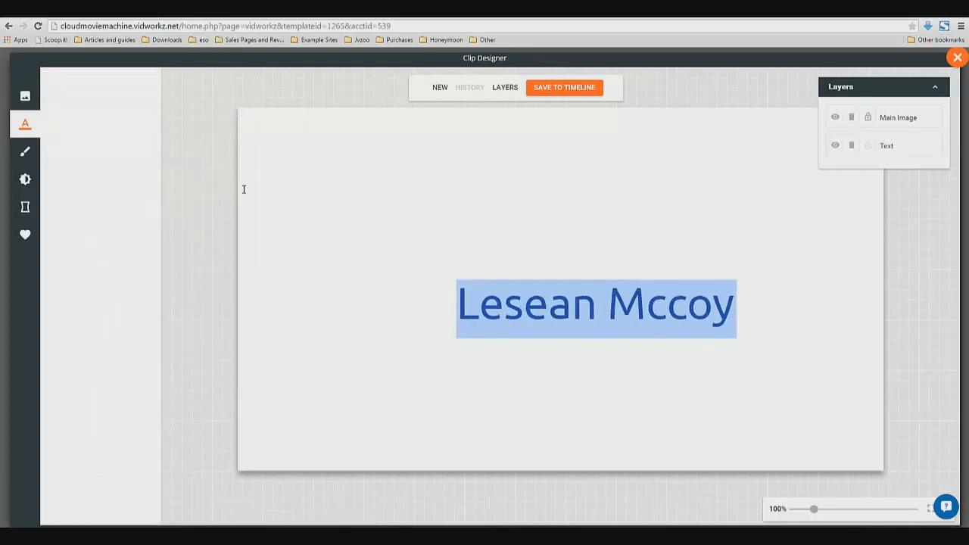
pyautogui.click(502, 304)
pyautogui.moveTo(612, 283); pyautogui.dragTo(542, 277)
pyautogui.click(560, 376)
pyautogui.click(555, 400)
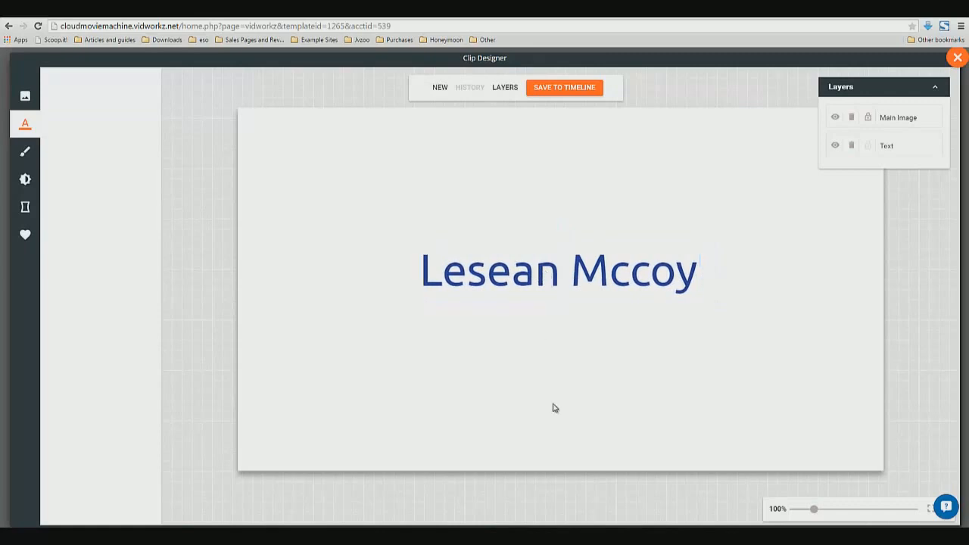
# Save the slide to the timeline as a PowerPoint clip with a slide length of 3 seconds
pyautogui.click(589, 89)
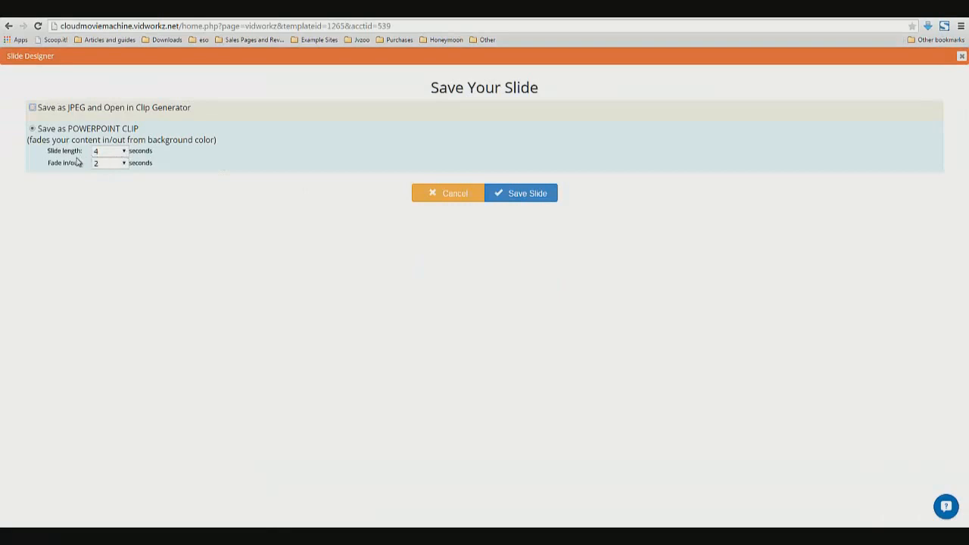
pyautogui.click(124, 153)
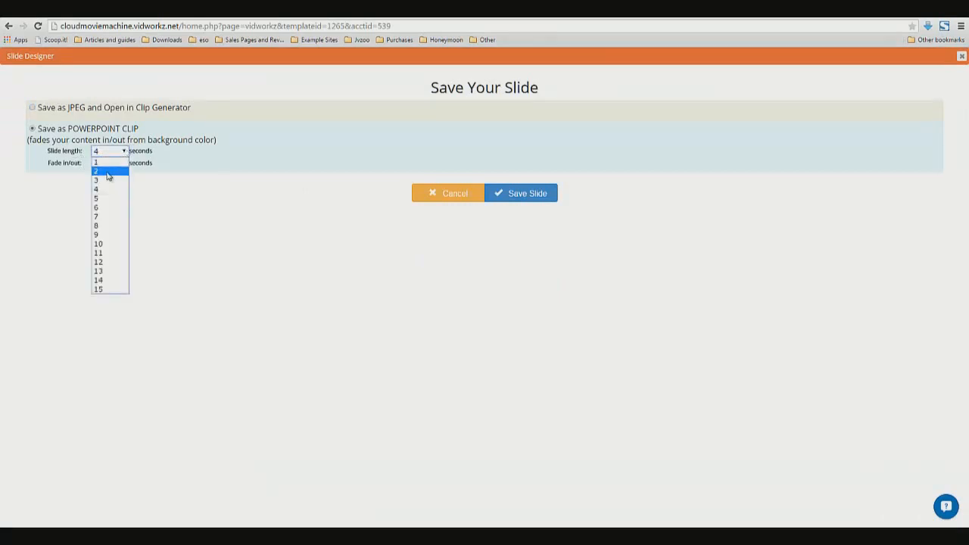
pyautogui.click(107, 172)
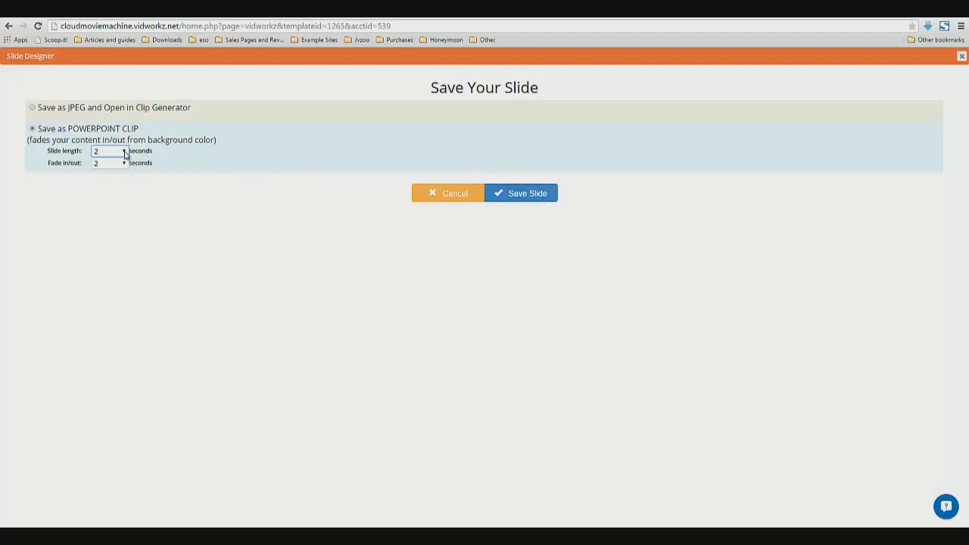
pyautogui.click(125, 154)
pyautogui.click(109, 184)
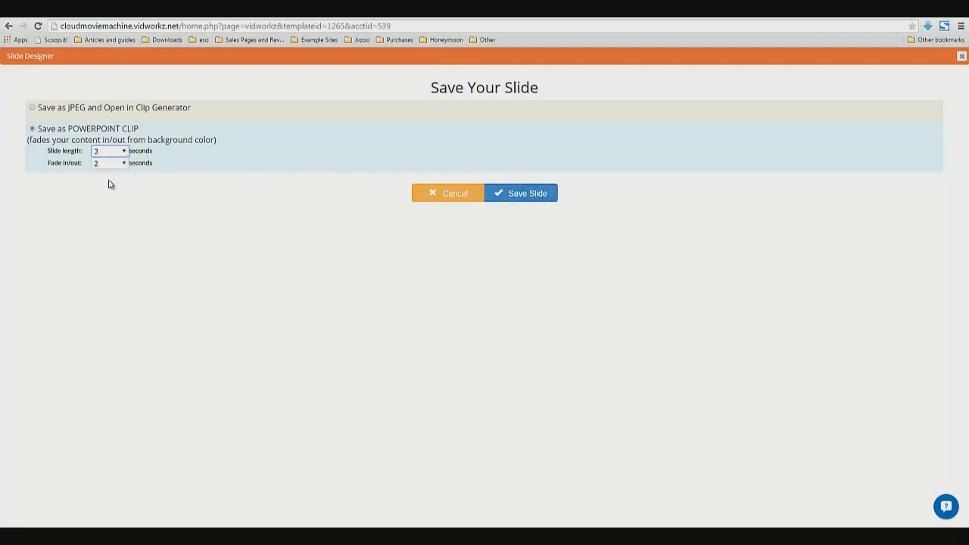
pyautogui.click(530, 201)
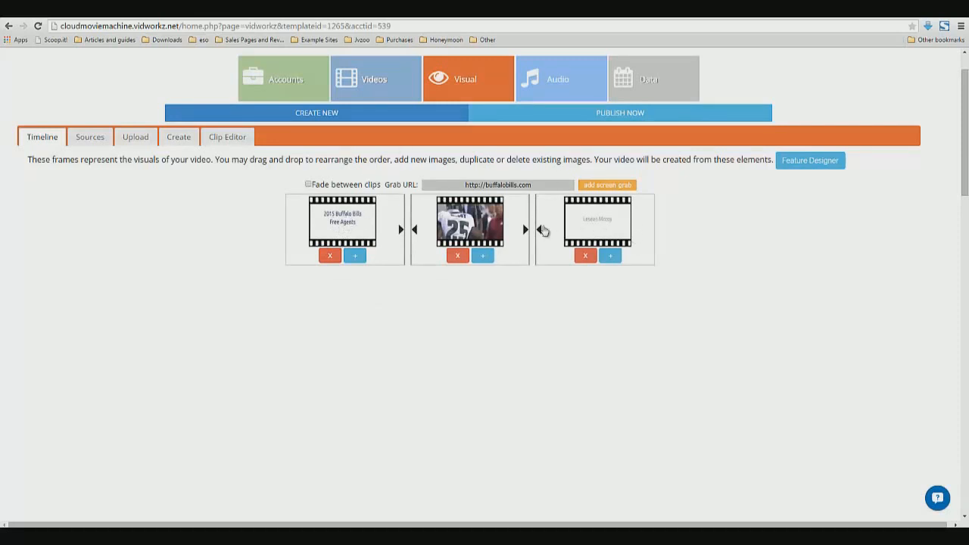
# Reorder the timeline so the Lesean Mccoy slide sits between the title slide and the video clip
pyautogui.moveTo(598, 222); pyautogui.dragTo(486, 232)
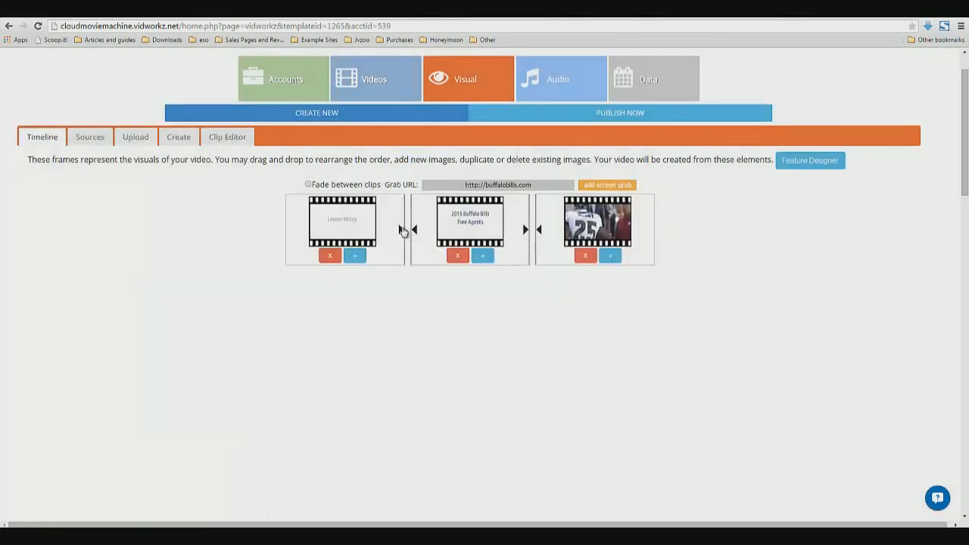
pyautogui.click(402, 229)
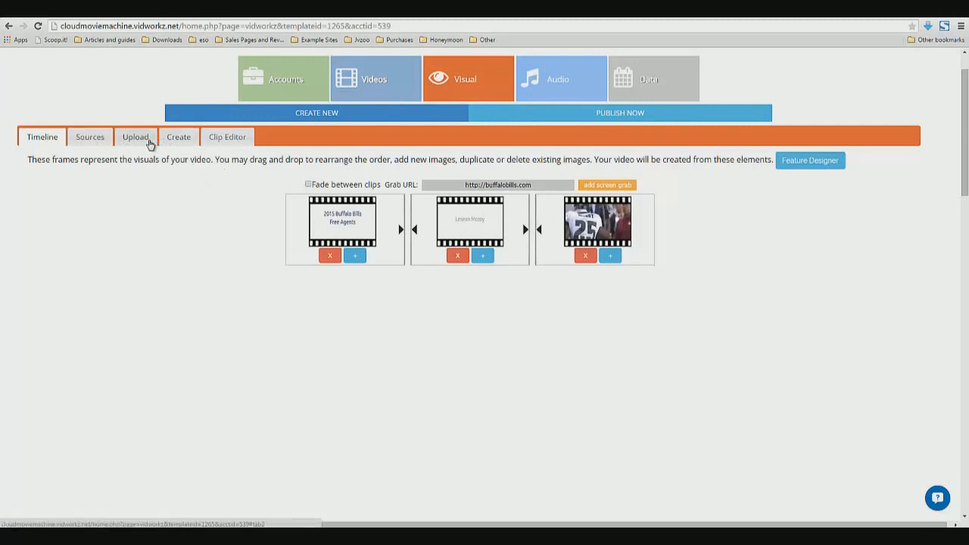
# Open the Slide Creator again and add a new text box in the Ubuntu font
pyautogui.click(180, 141)
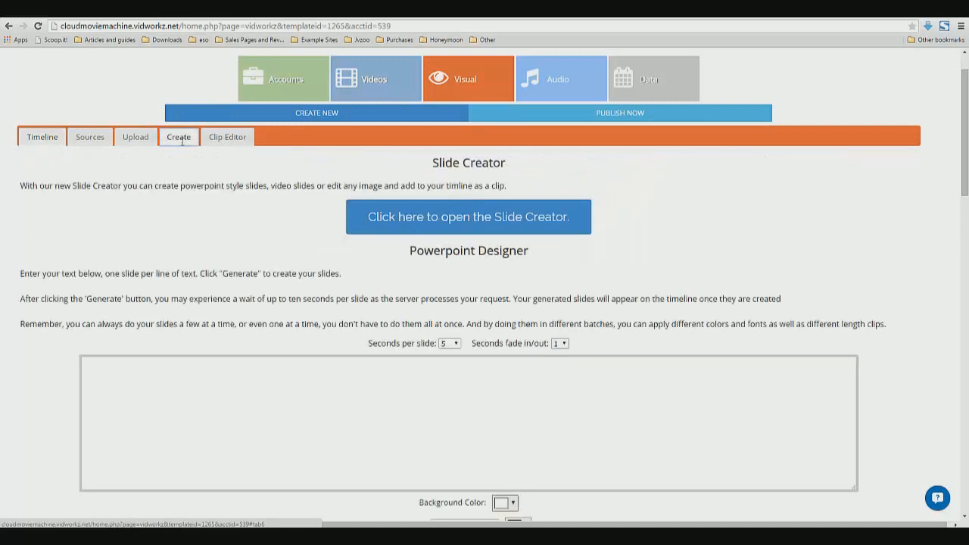
pyautogui.click(458, 220)
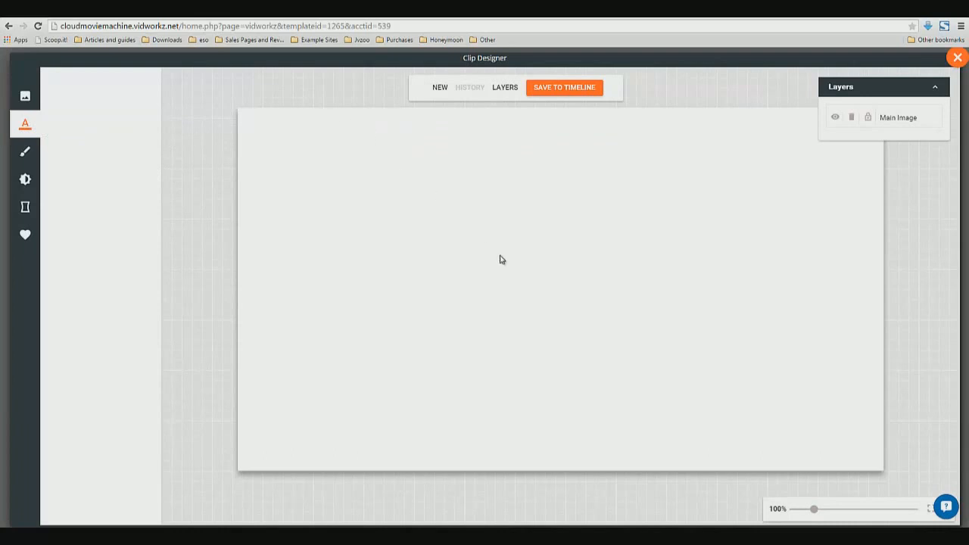
pyautogui.click(26, 124)
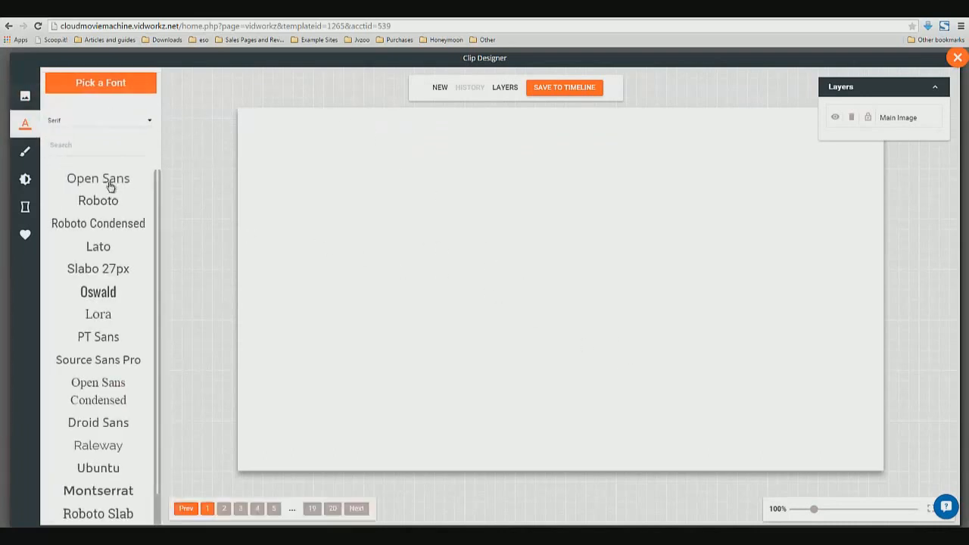
pyautogui.click(109, 469)
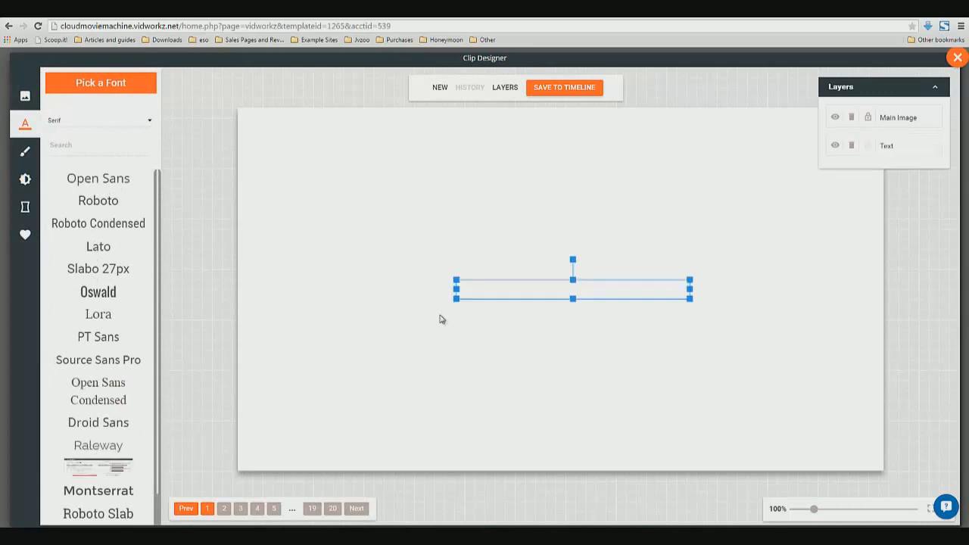
pyautogui.click(511, 281)
pyautogui.click(513, 285)
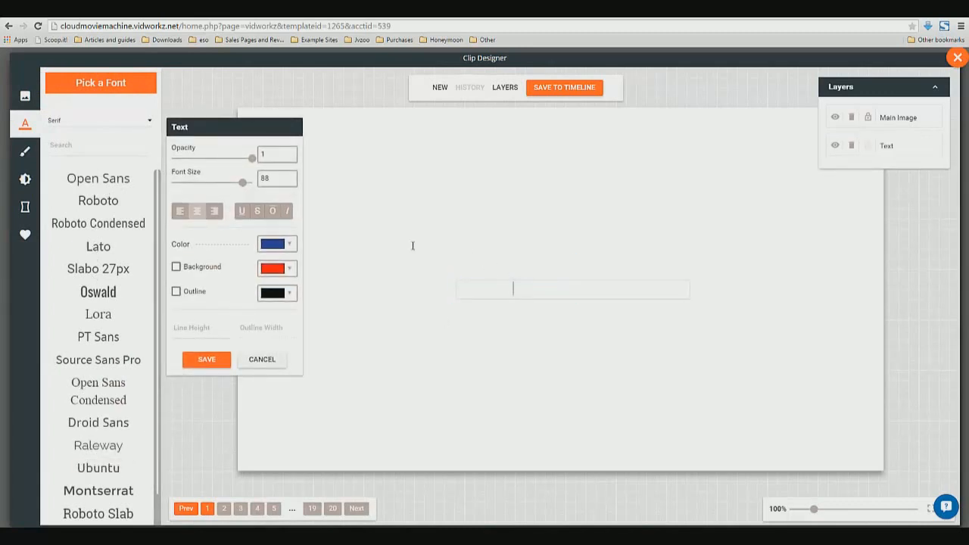
# Set the text color to dark blue #1f3a93 and replace the placeholder text with "Percy Harvin"
pyautogui.click(282, 246)
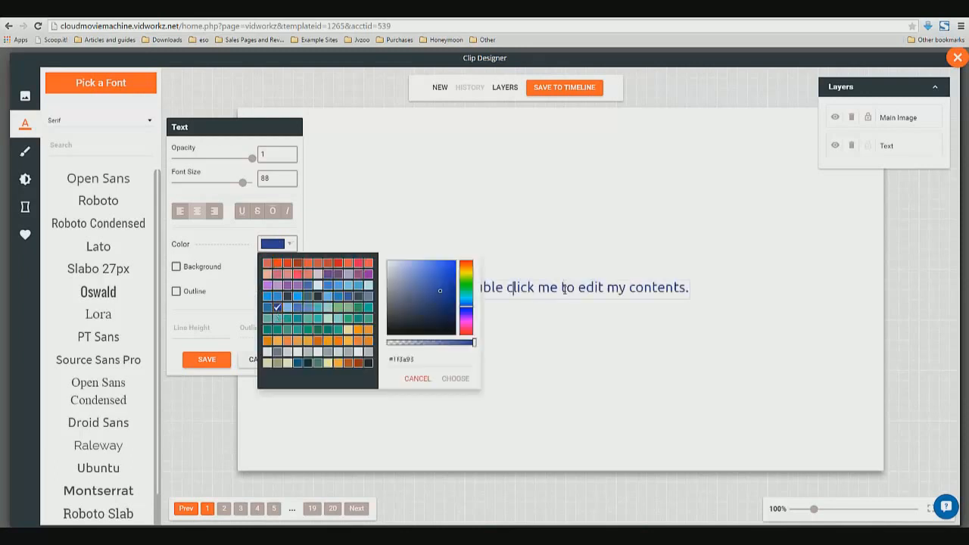
pyautogui.click(563, 288)
pyautogui.write('Per')
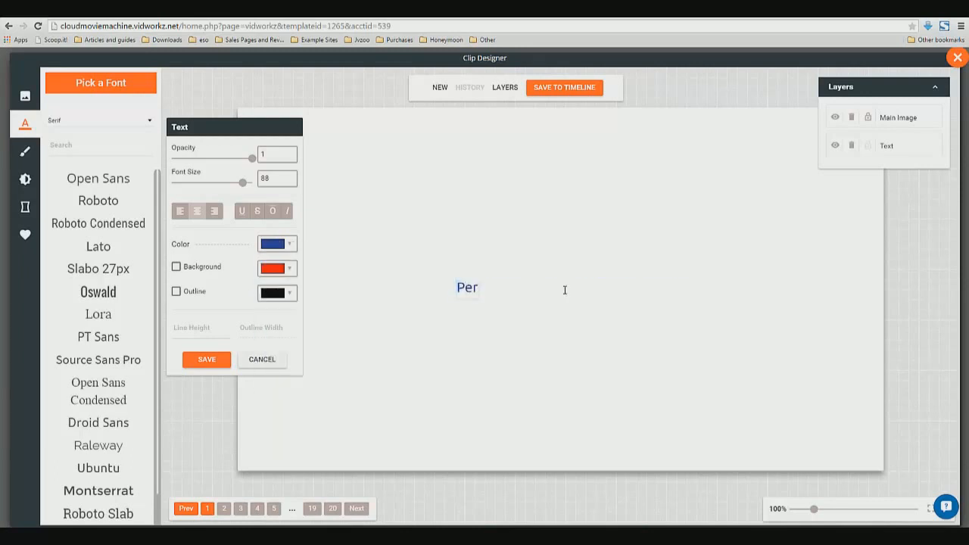
pyautogui.write('cy Harvin')
pyautogui.write('90')
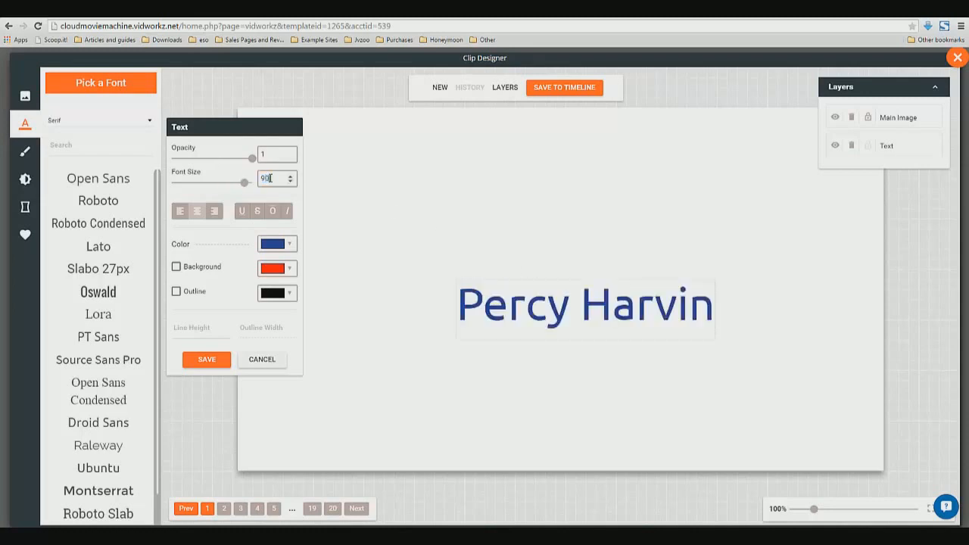
# Set the name's font size to 90, move it up toward the slide's centre and save the text
pyautogui.click(543, 301)
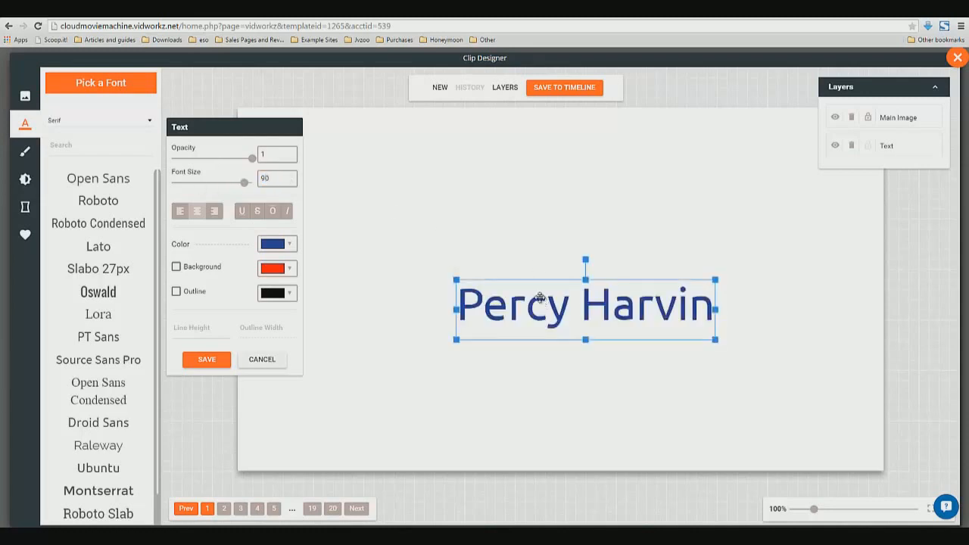
pyautogui.moveTo(544, 301); pyautogui.dragTo(527, 273)
pyautogui.click(531, 388)
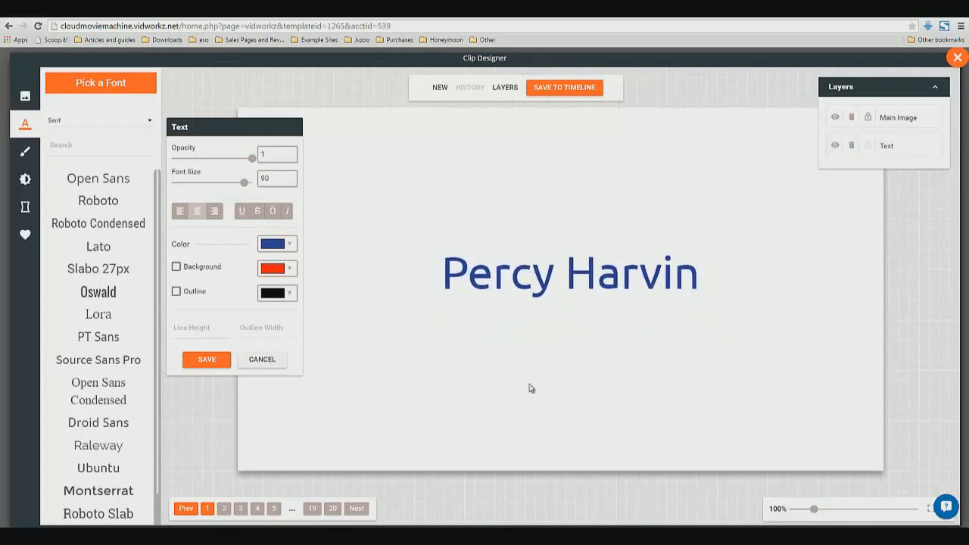
pyautogui.click(226, 363)
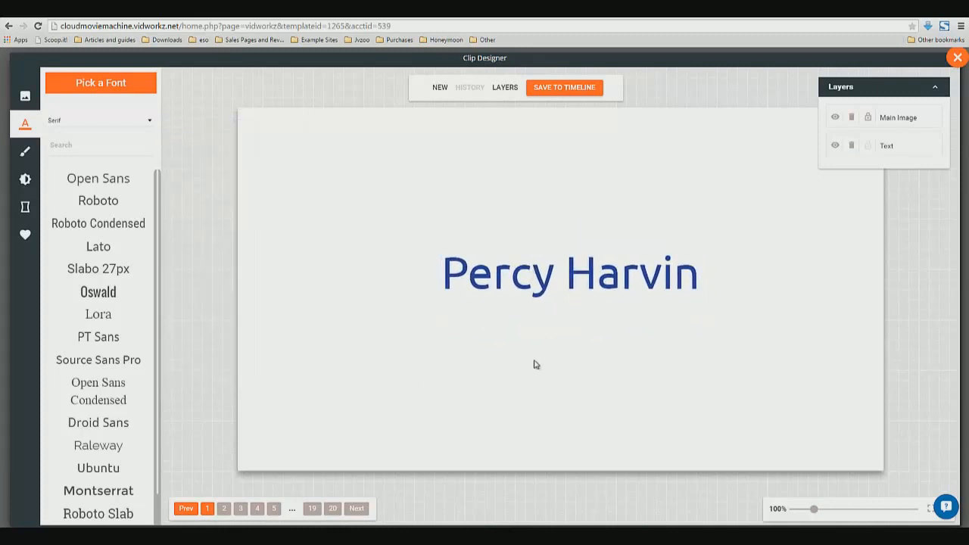
# Save the slide to the timeline as a PowerPoint clip with a slide length of 4 seconds
pyautogui.click(573, 86)
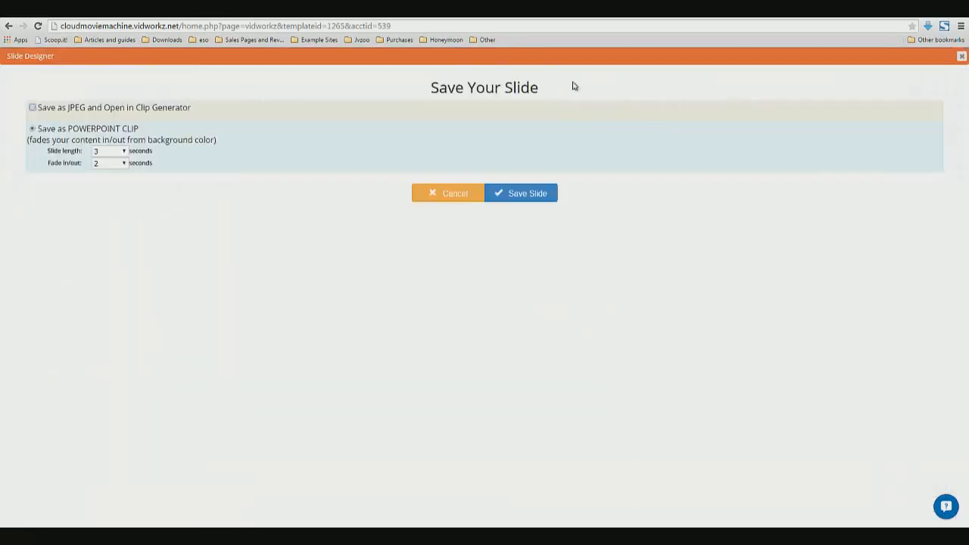
pyautogui.click(126, 151)
pyautogui.click(100, 192)
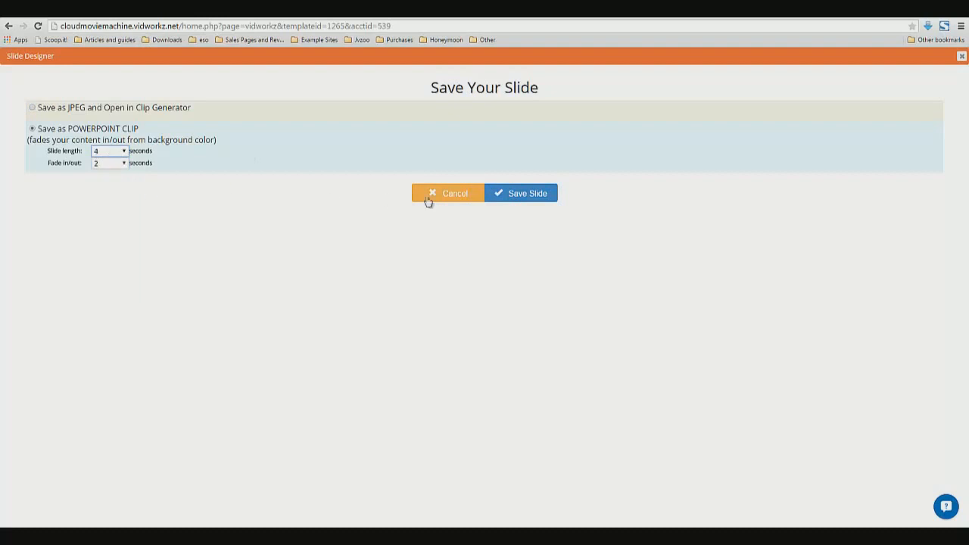
pyautogui.click(514, 193)
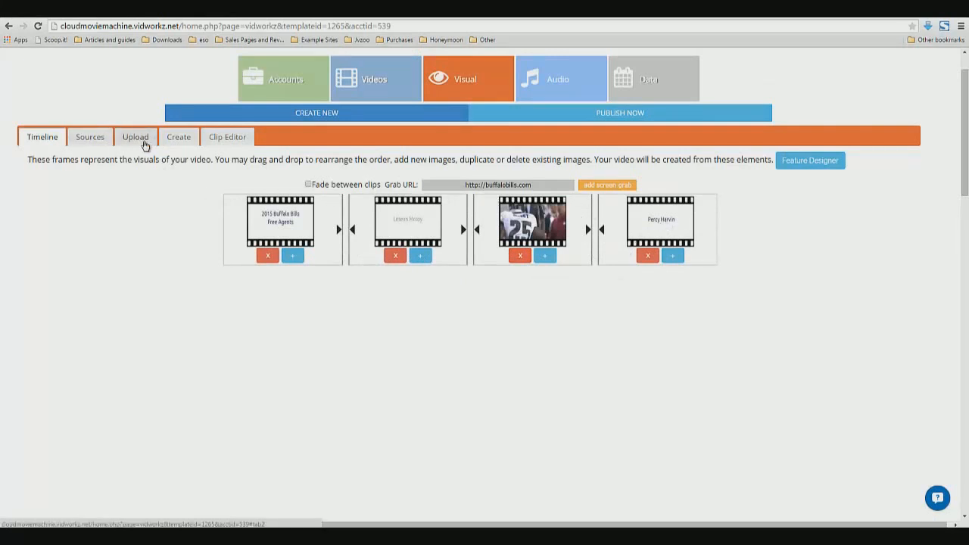
# Open the Clip Editor's Add Video dialog and search YouTube for "percy harvin highlights"
pyautogui.click(231, 138)
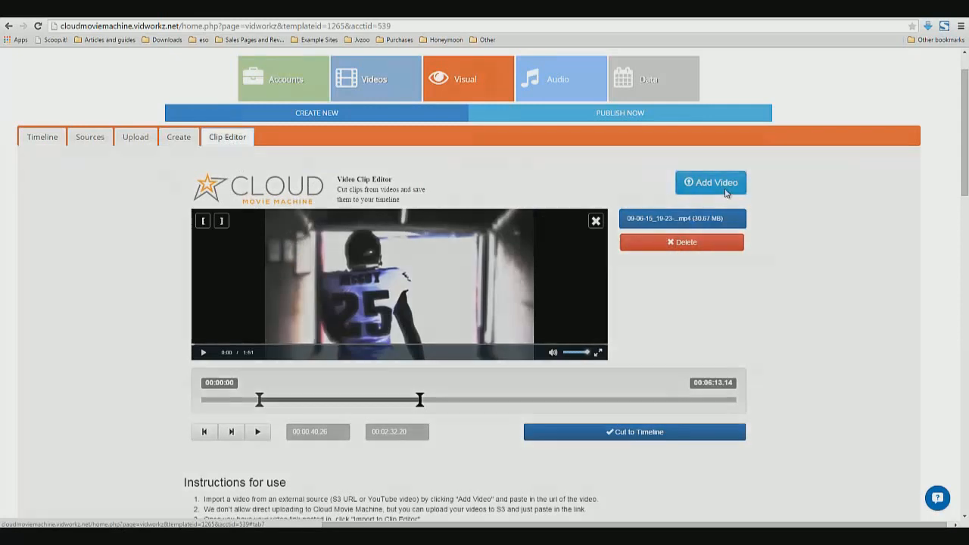
pyautogui.click(724, 191)
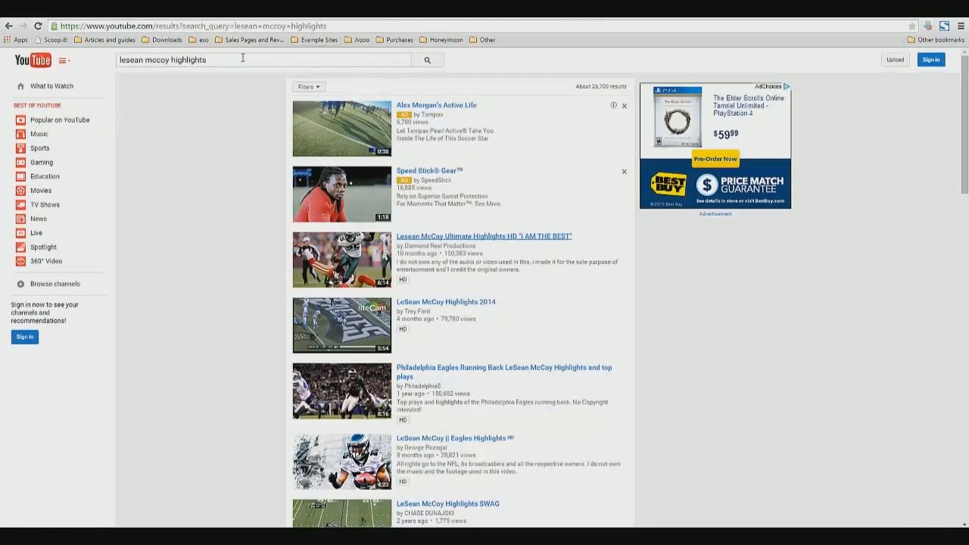
pyautogui.tripleClick(242, 58)
pyautogui.write('perc')
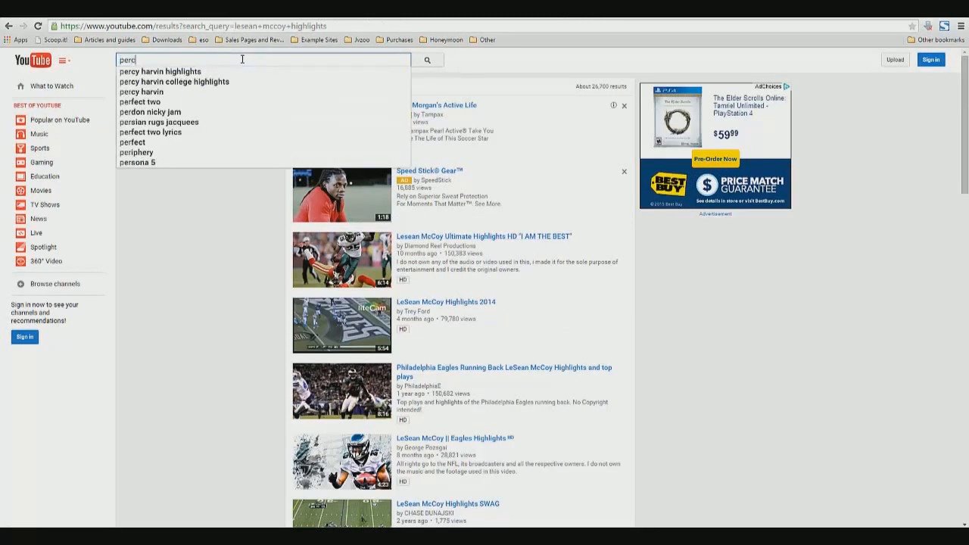
pyautogui.write('y harvin highlights')
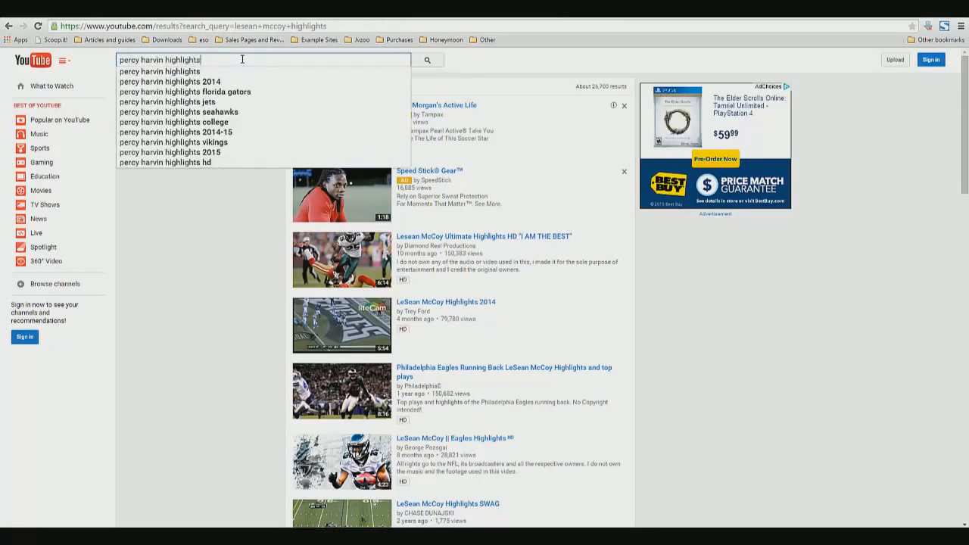
pyautogui.press('Return')
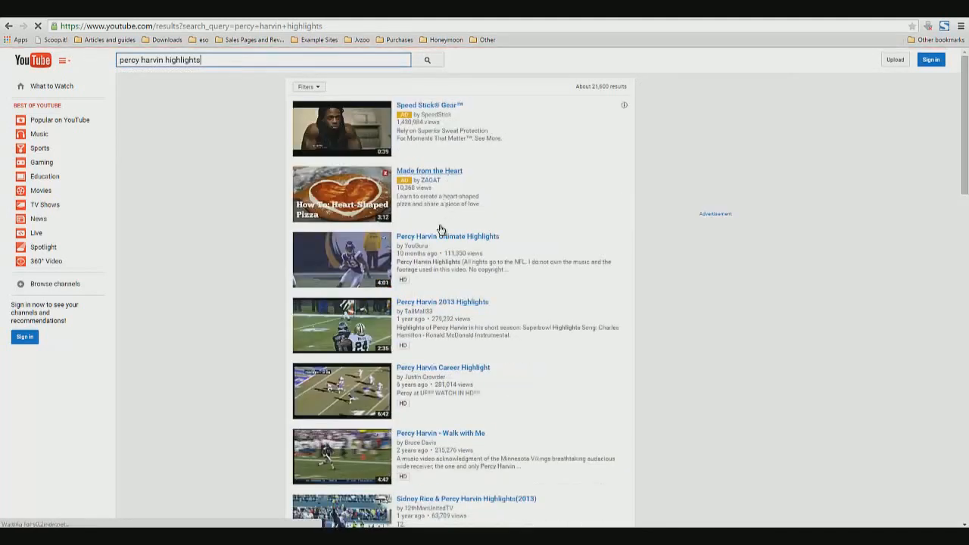
# Try to import the "Percy Harvin Ultimate Highlights" YouTube video into the Clip Editor by its link address
pyautogui.rightClick(428, 240)
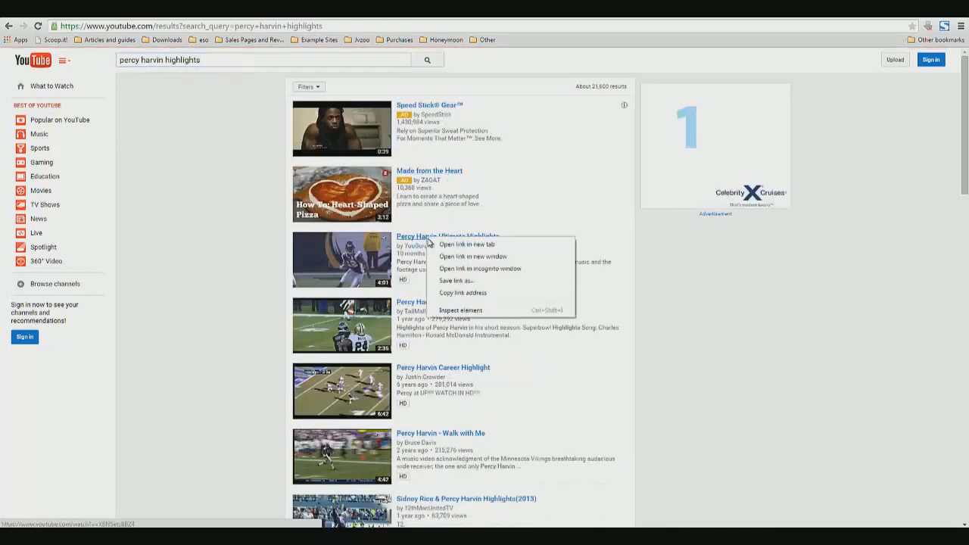
pyautogui.click(451, 292)
pyautogui.rightClick(431, 240)
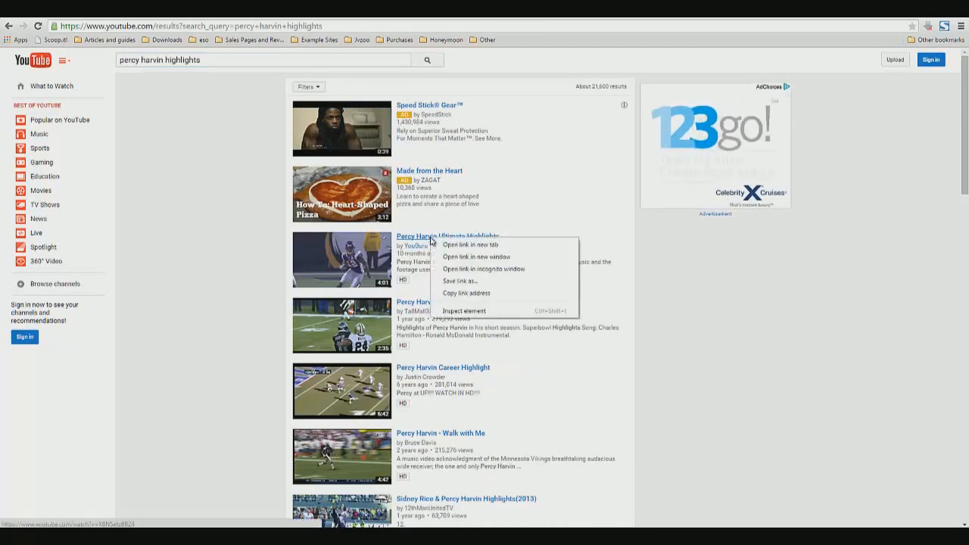
pyautogui.click(455, 290)
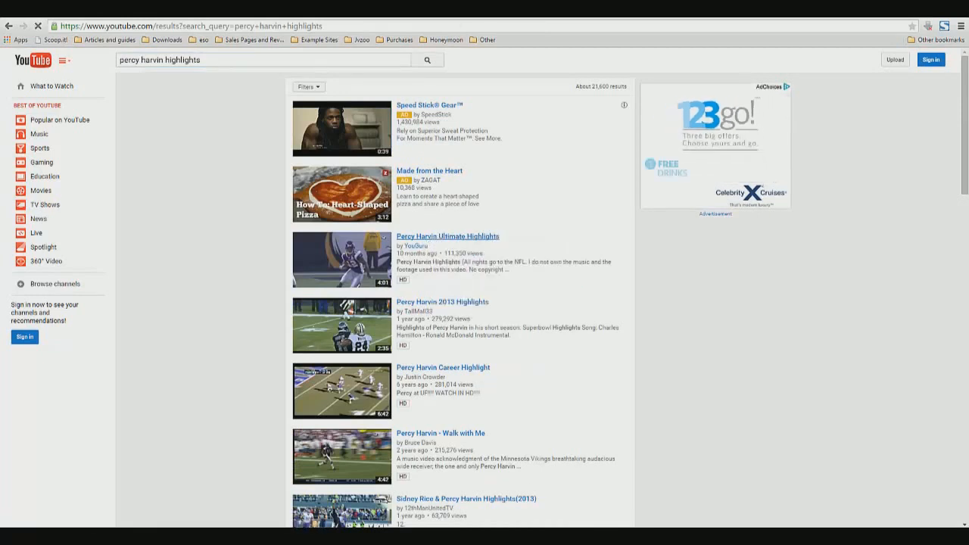
pyautogui.click(424, 11)
pyautogui.rightClick(426, 217)
pyautogui.click(454, 276)
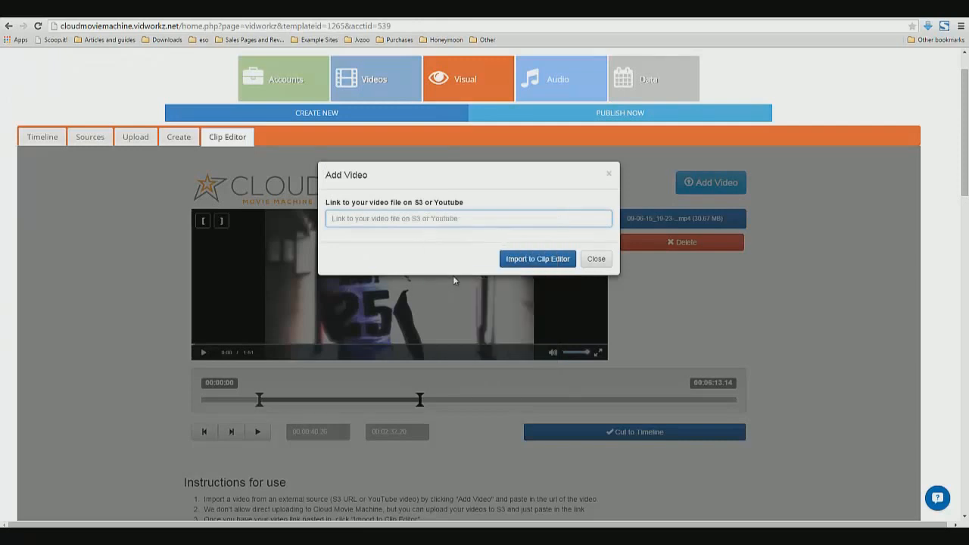
pyautogui.click(528, 260)
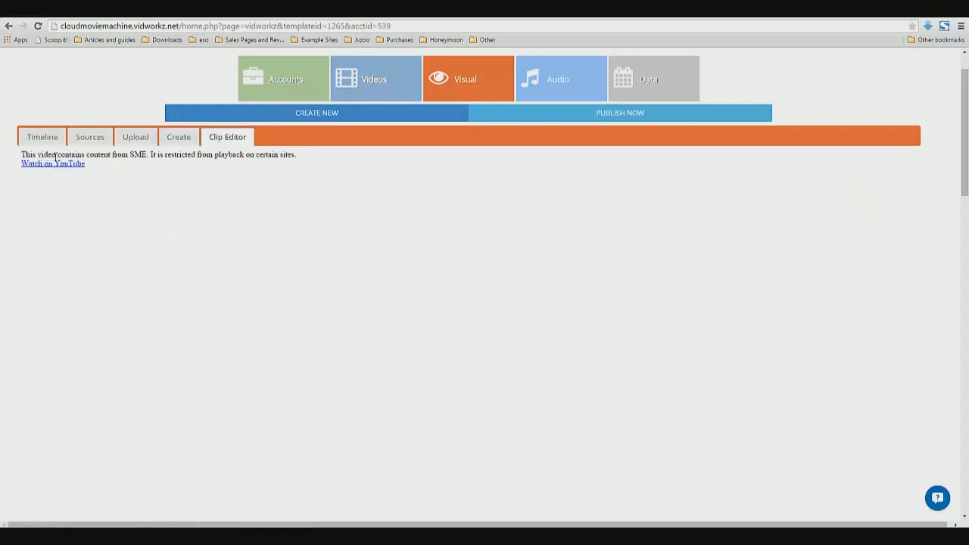
pyautogui.moveTo(112, 157); pyautogui.dragTo(193, 152)
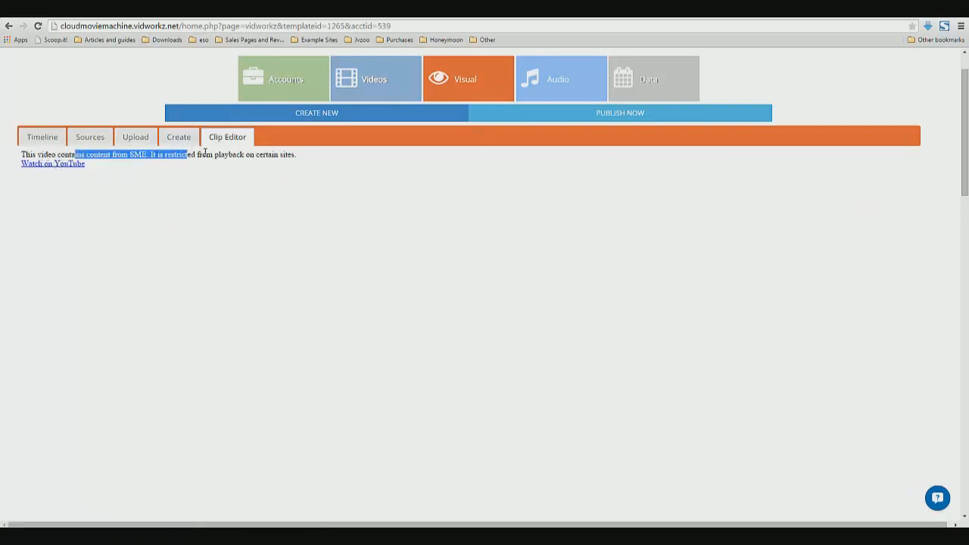
pyautogui.click(224, 141)
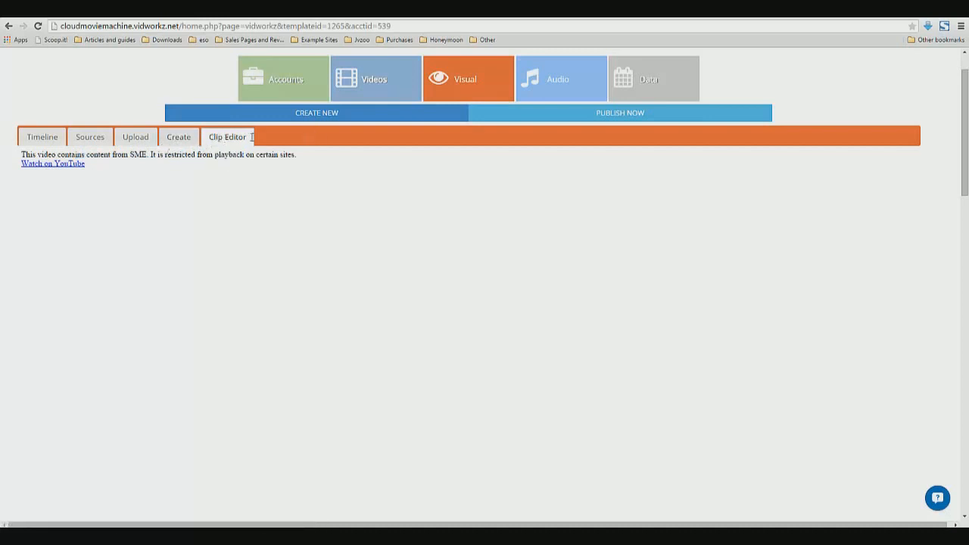
pyautogui.click(180, 137)
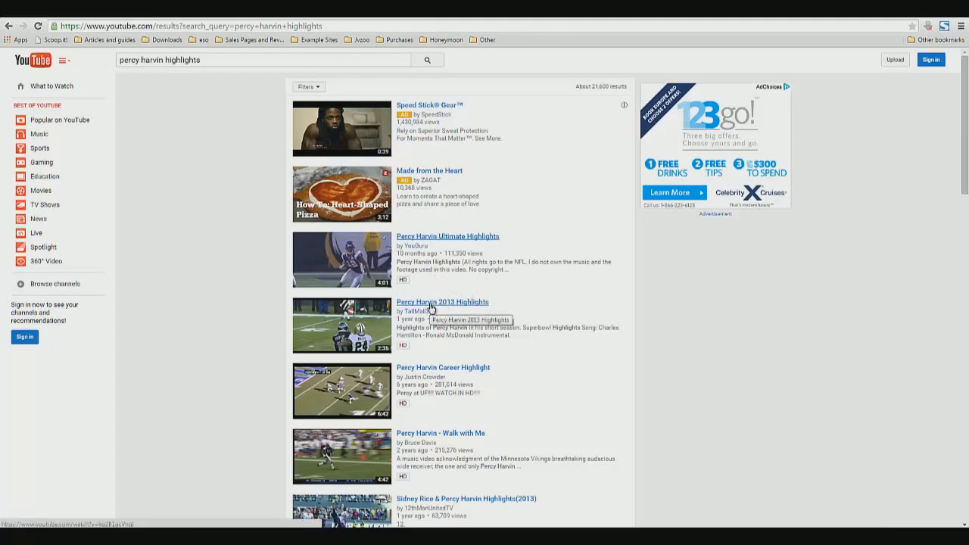
# Copy the link address of the "Percy Harvin 2013 Highlights" video from the search results
pyautogui.rightClick(432, 307)
pyautogui.click(462, 362)
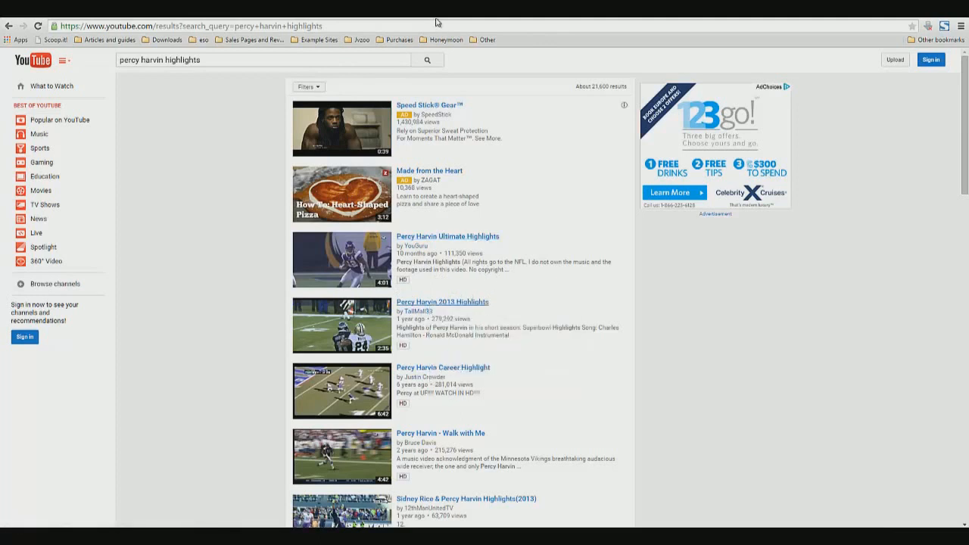
pyautogui.click(491, 10)
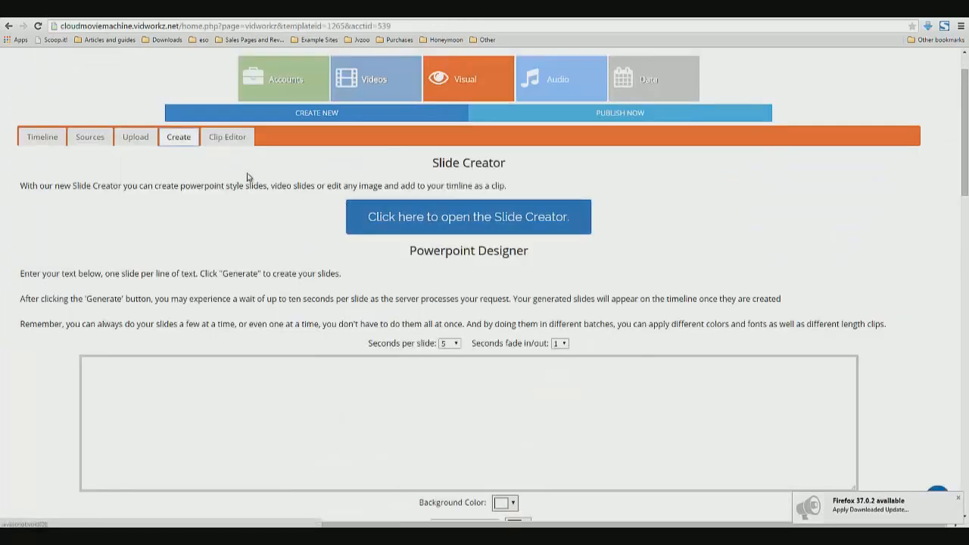
# Reload the Clip Editor page to clear the blocked video from the player
pyautogui.click(225, 144)
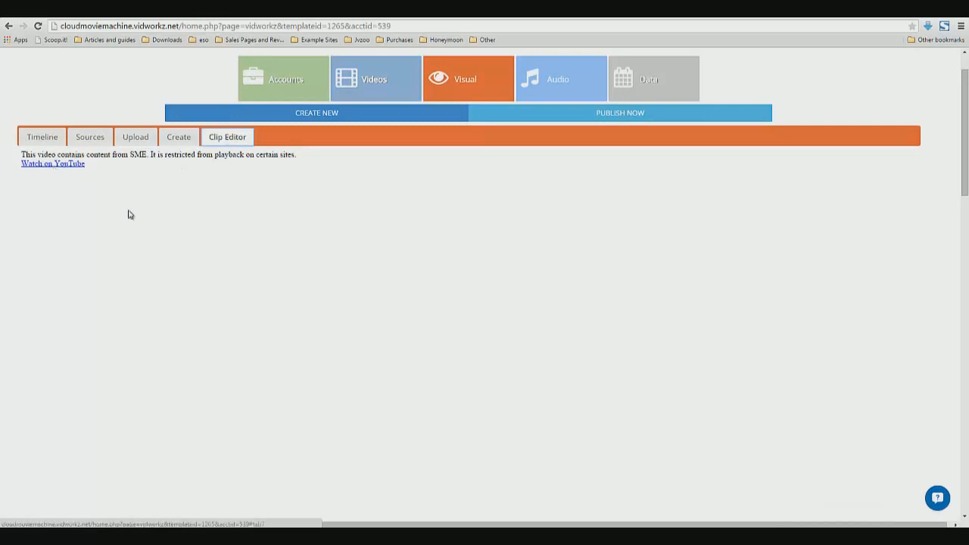
pyautogui.click(63, 167)
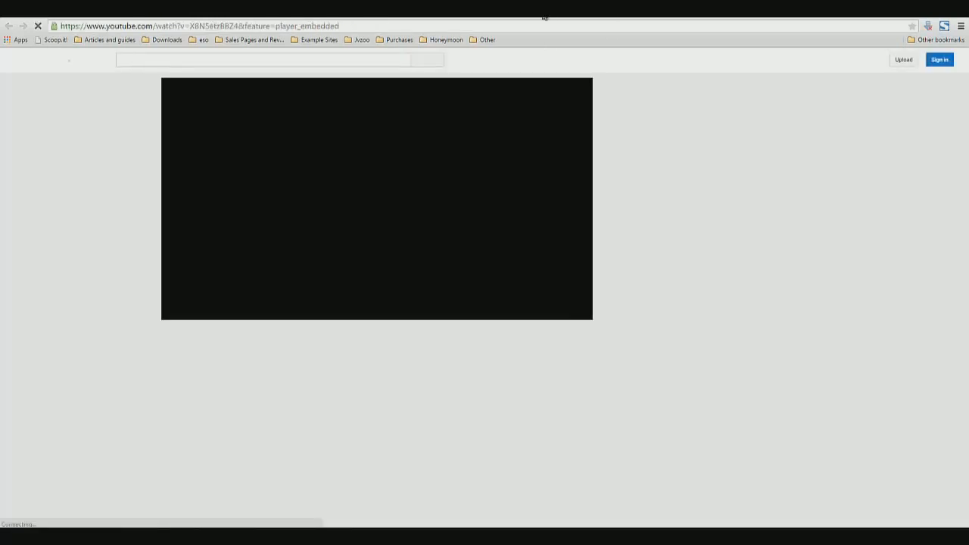
pyautogui.click(460, 16)
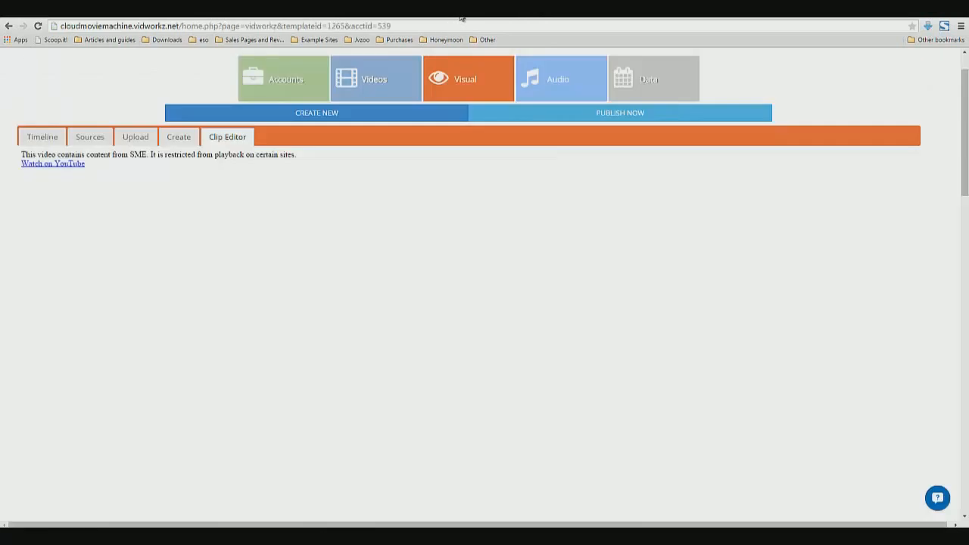
pyautogui.rightClick(387, 230)
pyautogui.click(396, 234)
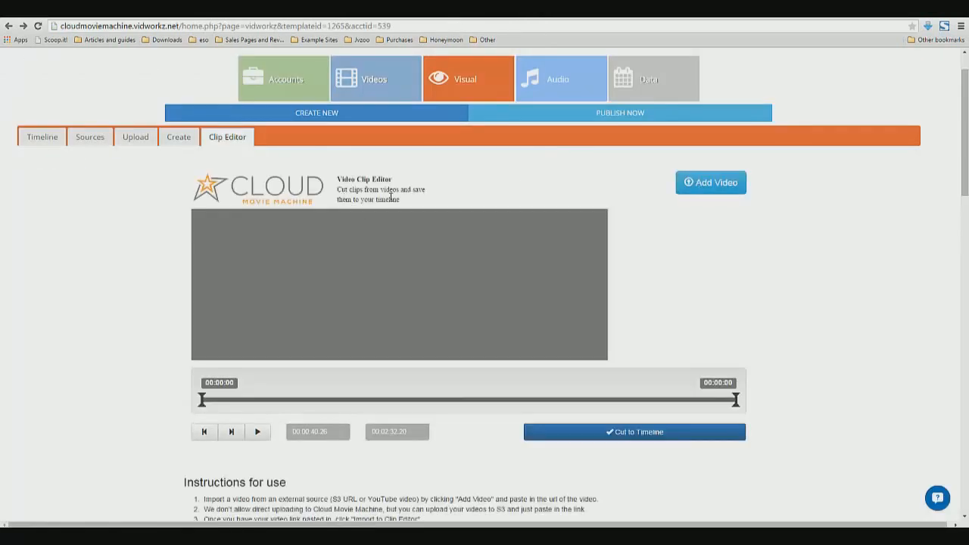
# Add the copied "Percy Harvin 2013 Highlights" YouTube link as a new video and import it into the Clip Editor
pyautogui.click(711, 182)
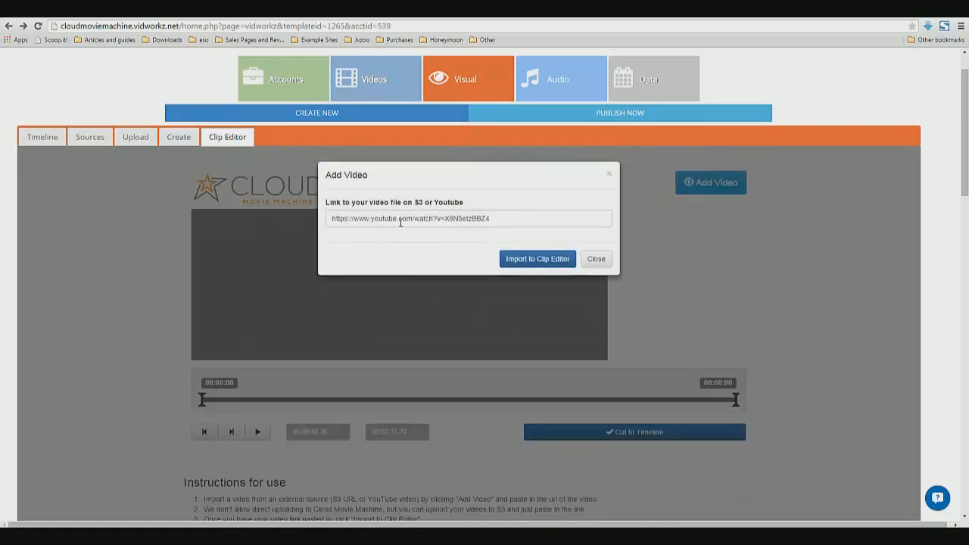
pyautogui.tripleClick(400, 222)
pyautogui.rightClick(400, 222)
pyautogui.click(419, 281)
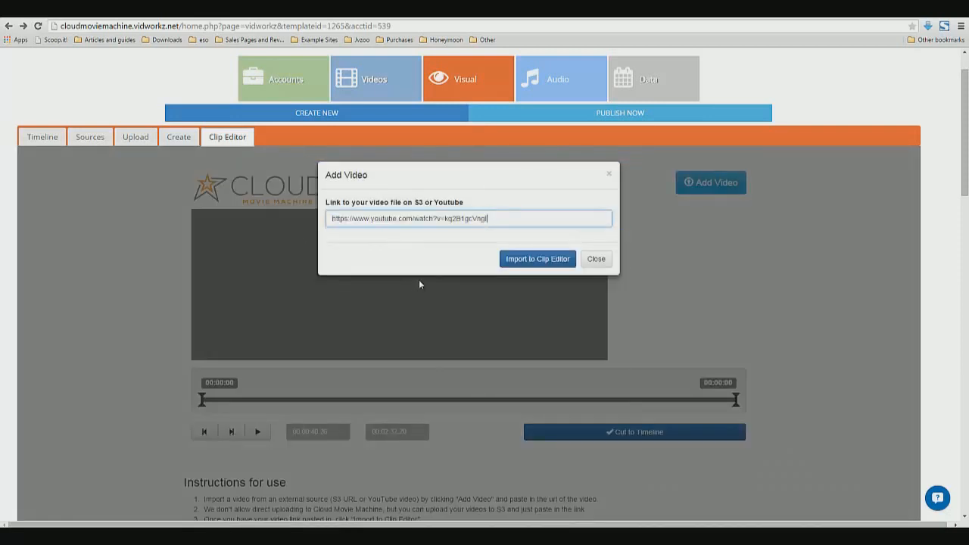
pyautogui.click(529, 261)
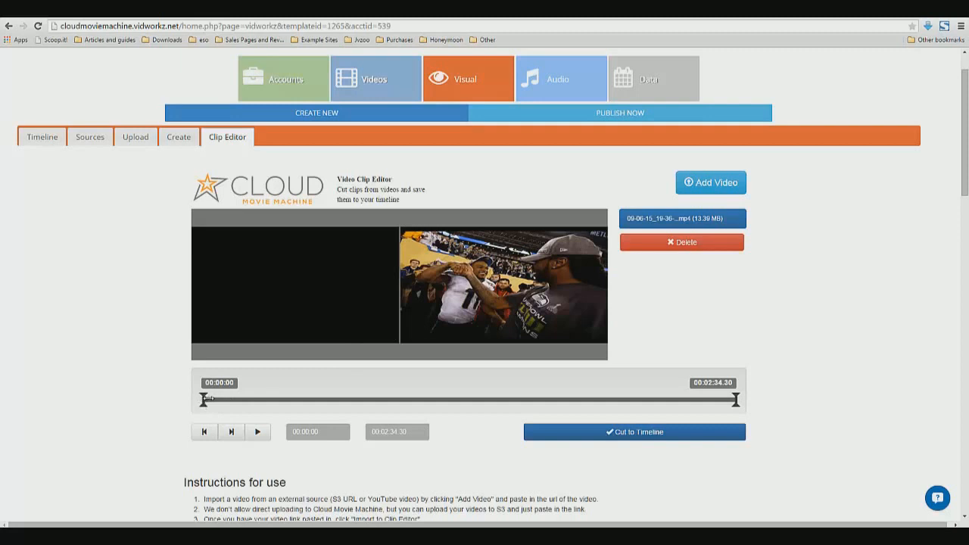
# Trim the clip to start at 00:00:14.44 and end at 00:01:14.75, and cut it to the timeline
pyautogui.moveTo(205, 399); pyautogui.dragTo(217, 399)
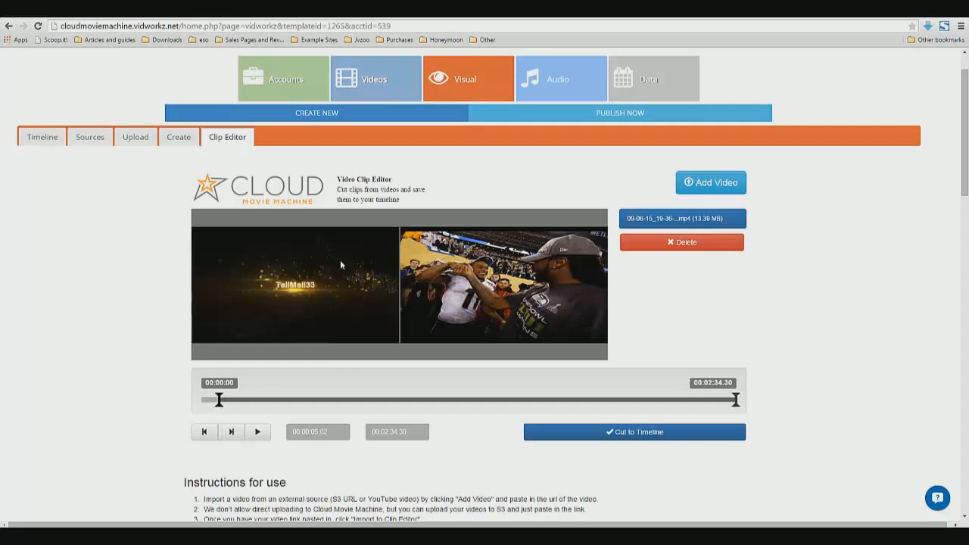
pyautogui.moveTo(218, 398); pyautogui.dragTo(263, 399)
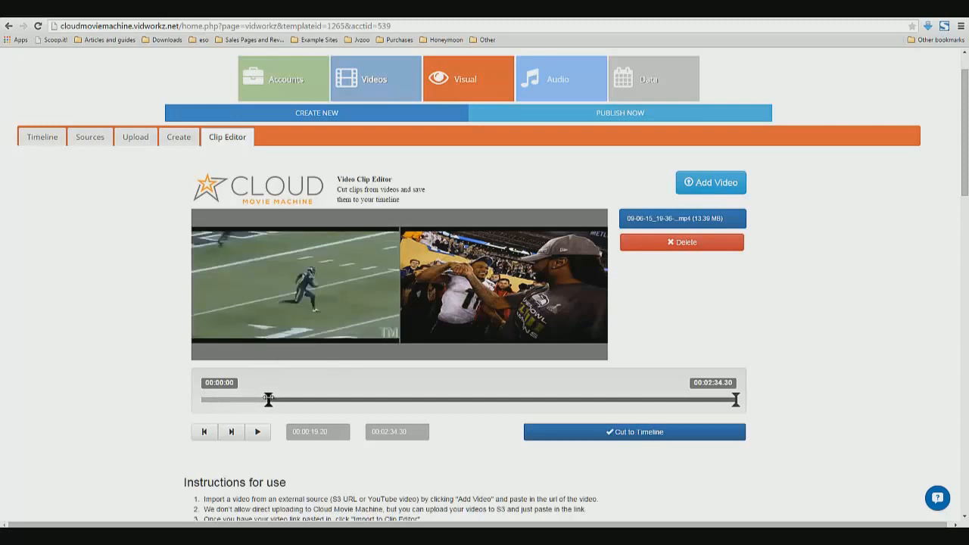
pyautogui.moveTo(268, 399); pyautogui.dragTo(252, 398)
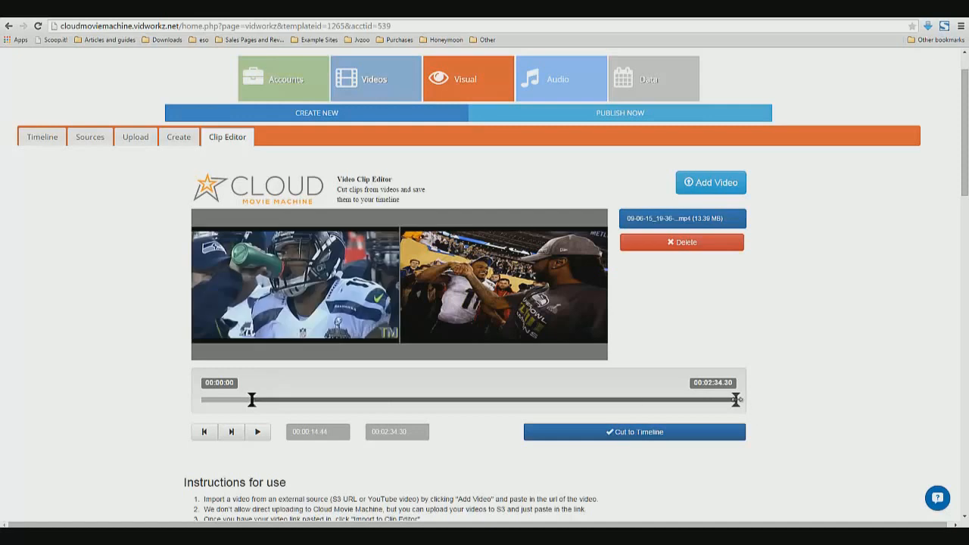
pyautogui.moveTo(695, 403); pyautogui.dragTo(460, 399)
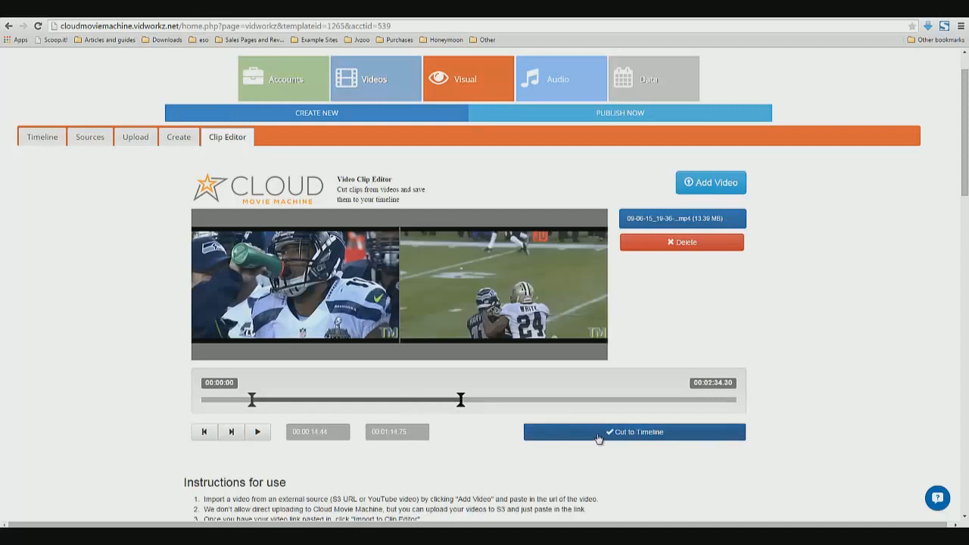
pyautogui.click(598, 437)
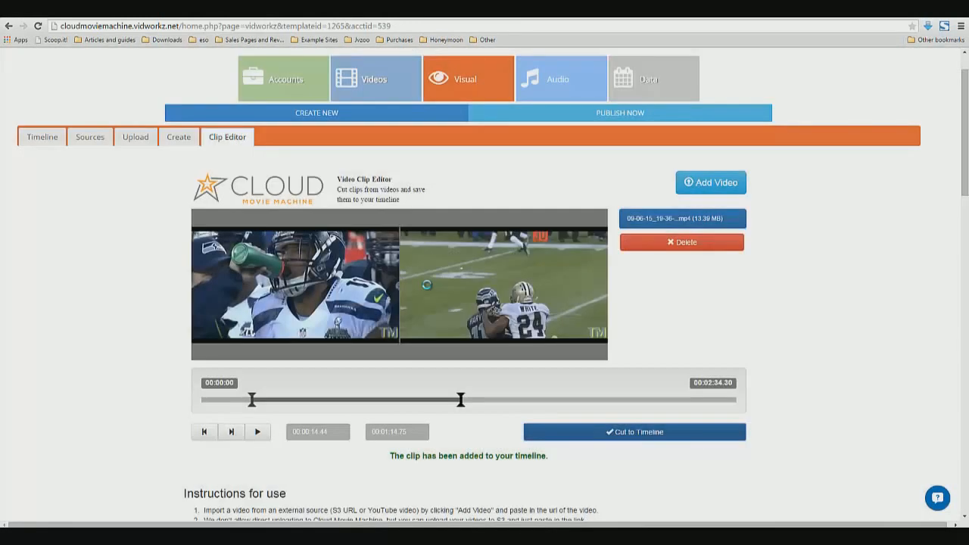
# Check the timeline, open the Slide Creator and add a new text box in the Ubuntu font
pyautogui.click(48, 142)
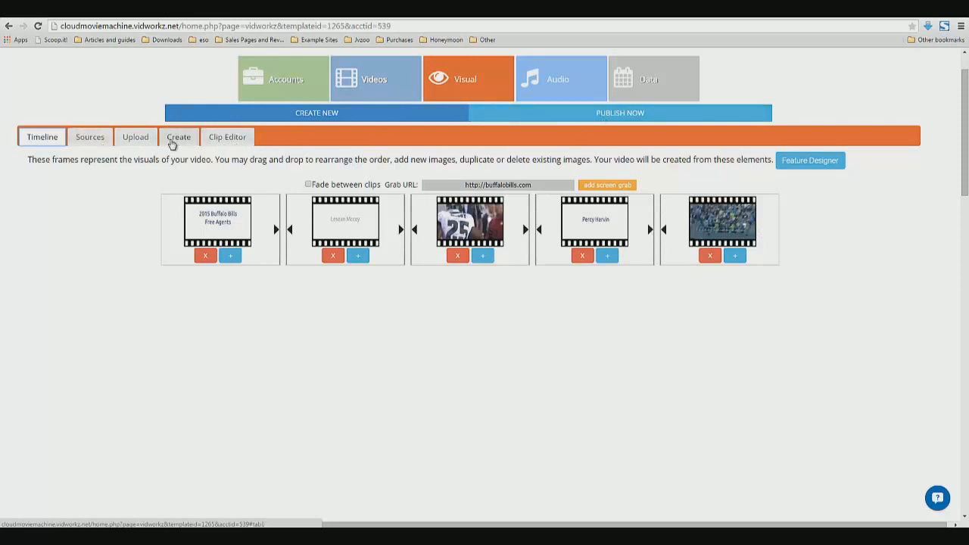
pyautogui.click(138, 142)
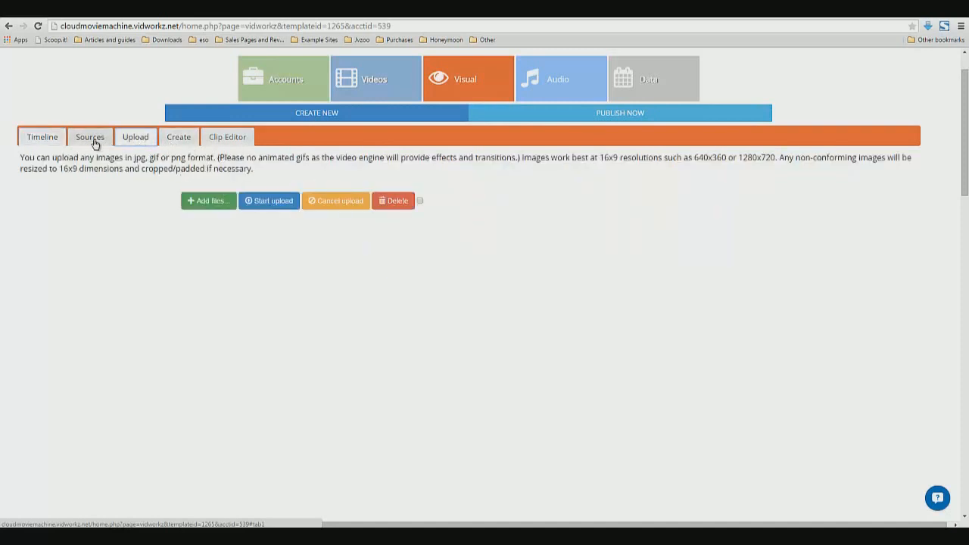
pyautogui.click(174, 137)
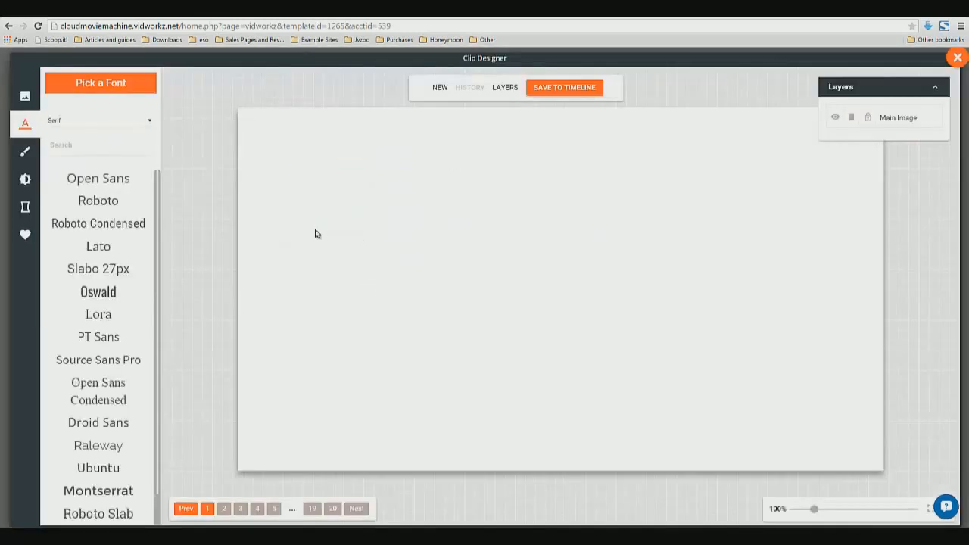
pyautogui.click(108, 473)
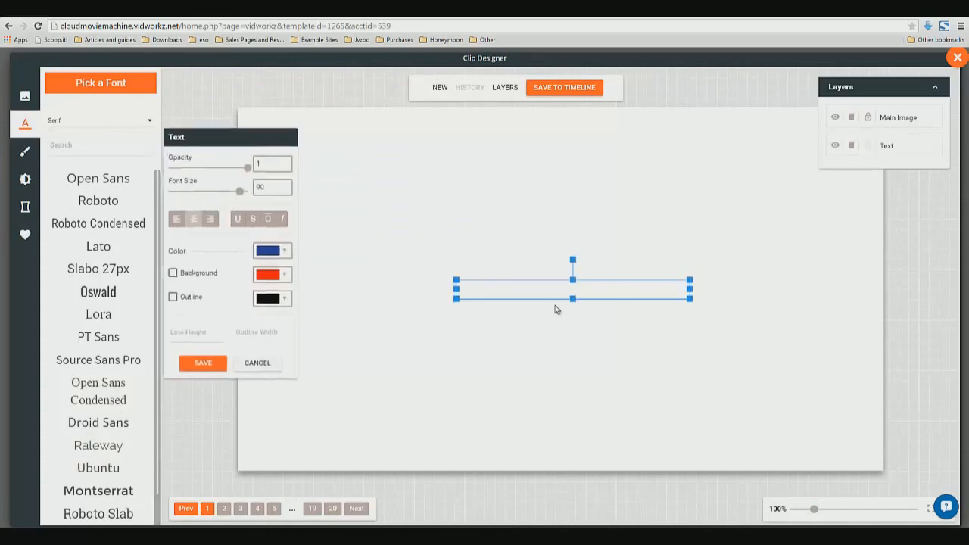
# Set the new text box's font size to 90, keeping the dark blue color
pyautogui.click(290, 245)
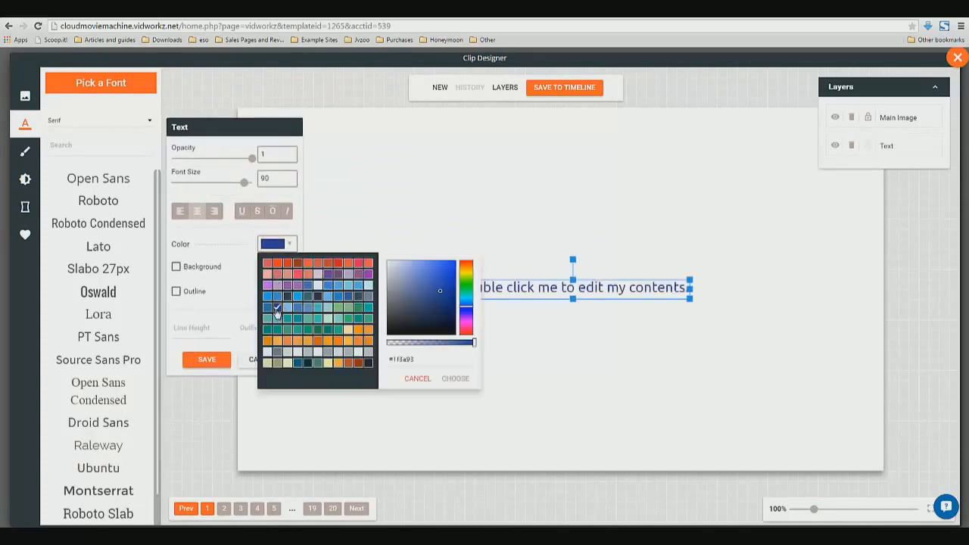
pyautogui.doubleClick(278, 180)
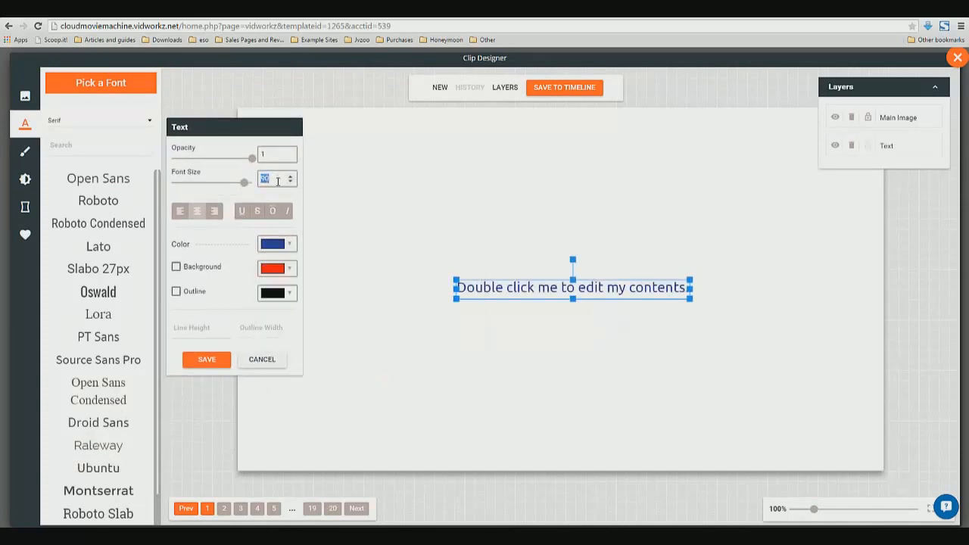
pyautogui.write('90')
pyautogui.doubleClick(533, 301)
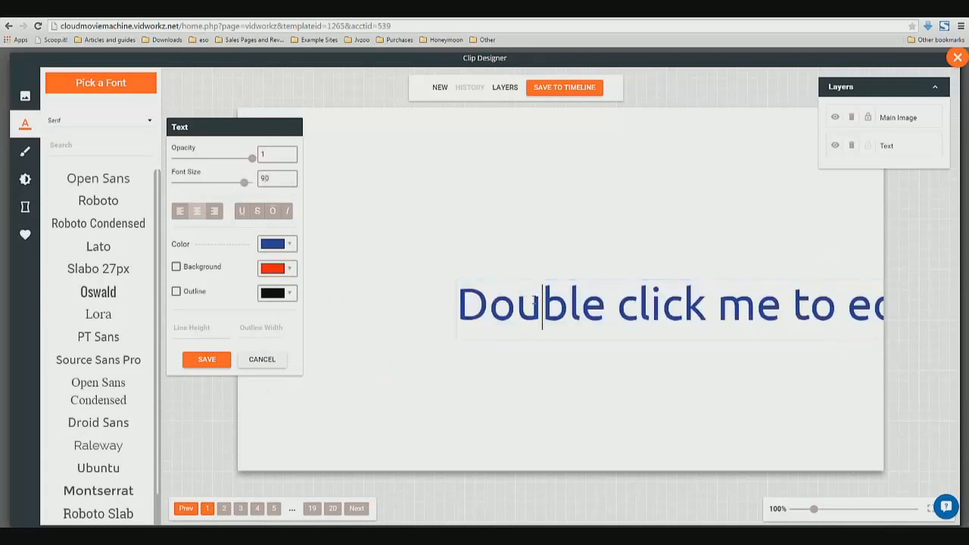
pyautogui.hotkey('ctrl', 'a')
pyautogui.write('Charles Clay')
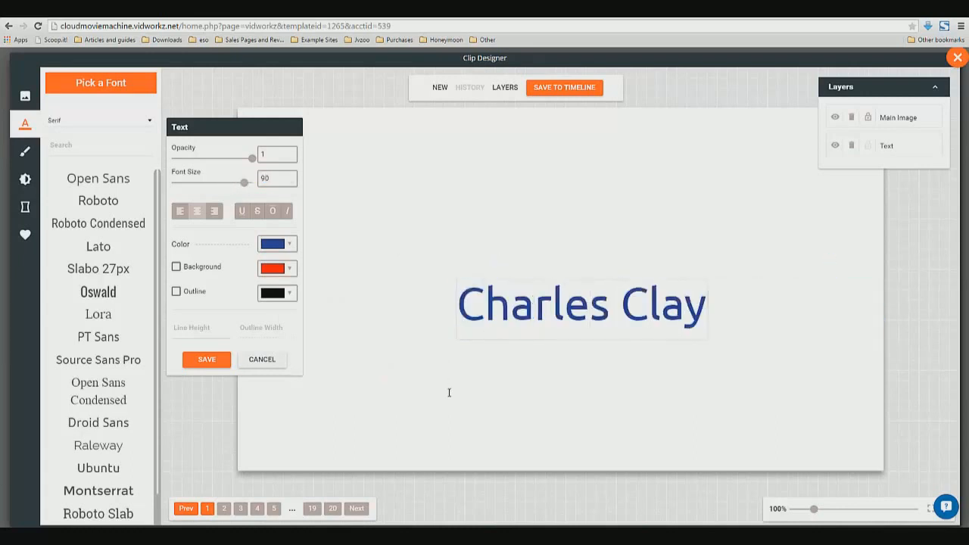
# Reposition the "Charles Clay" text box near the center of the slide and save the text settings
pyautogui.click(492, 306)
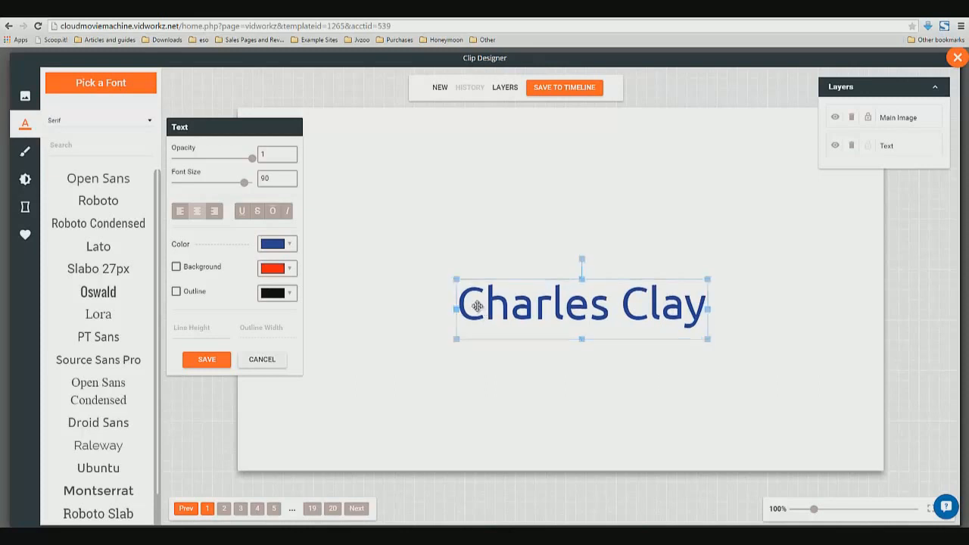
pyautogui.moveTo(492, 307); pyautogui.dragTo(469, 267)
pyautogui.click(441, 388)
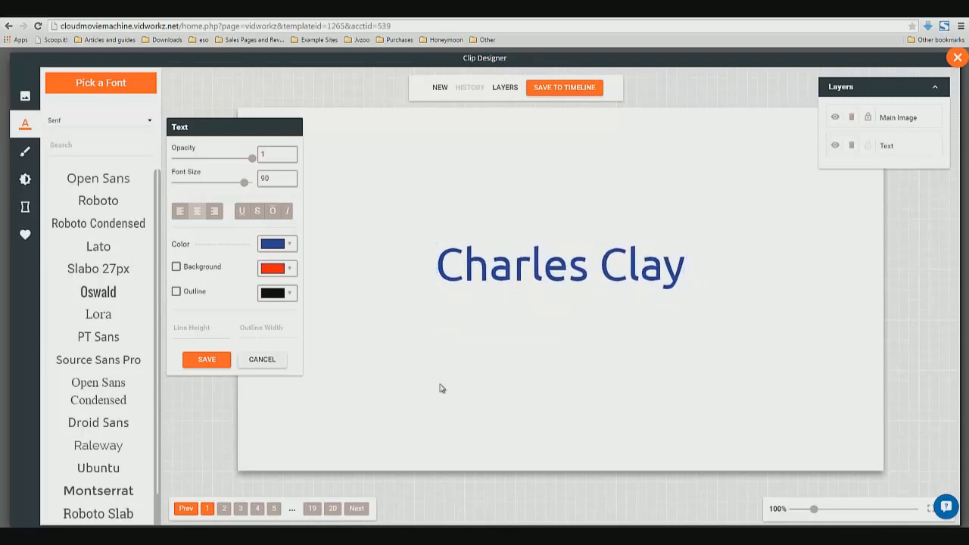
pyautogui.click(206, 361)
pyautogui.moveTo(598, 280); pyautogui.dragTo(597, 288)
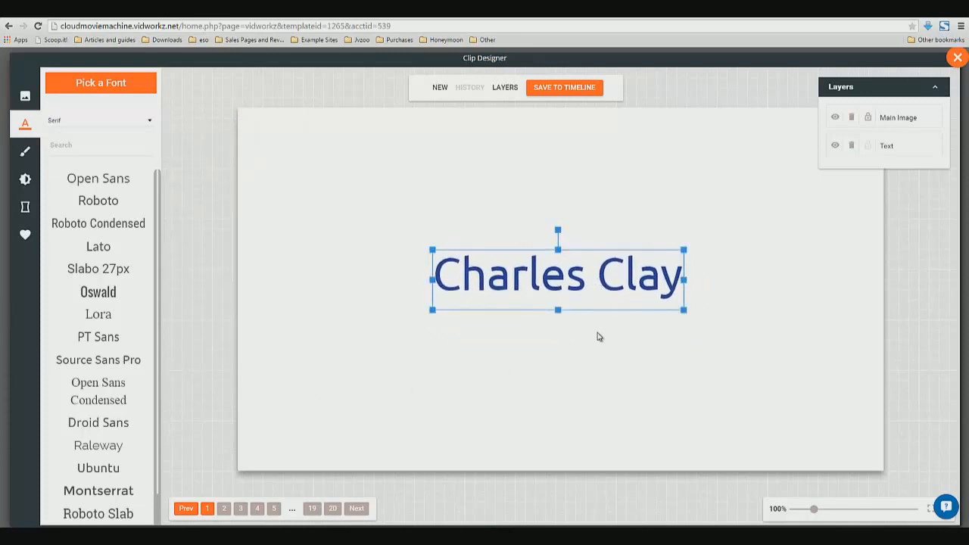
pyautogui.click(599, 335)
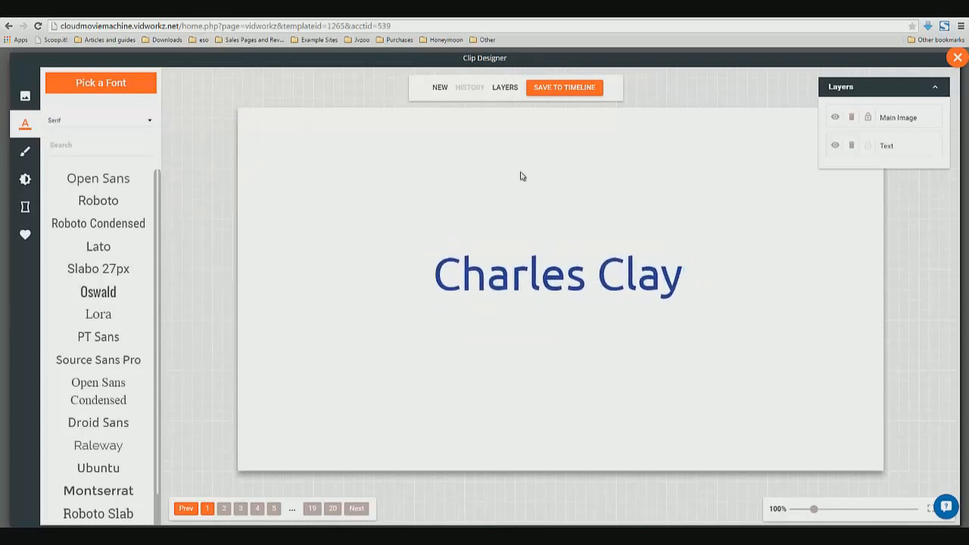
# Save the slide to the timeline as a PowerPoint clip and open the Clip Editor
pyautogui.click(569, 88)
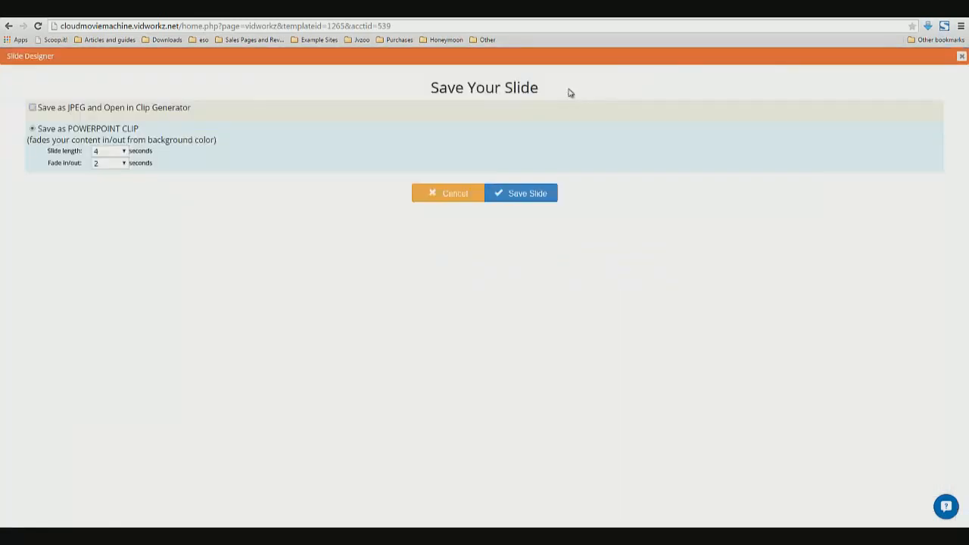
pyautogui.click(532, 201)
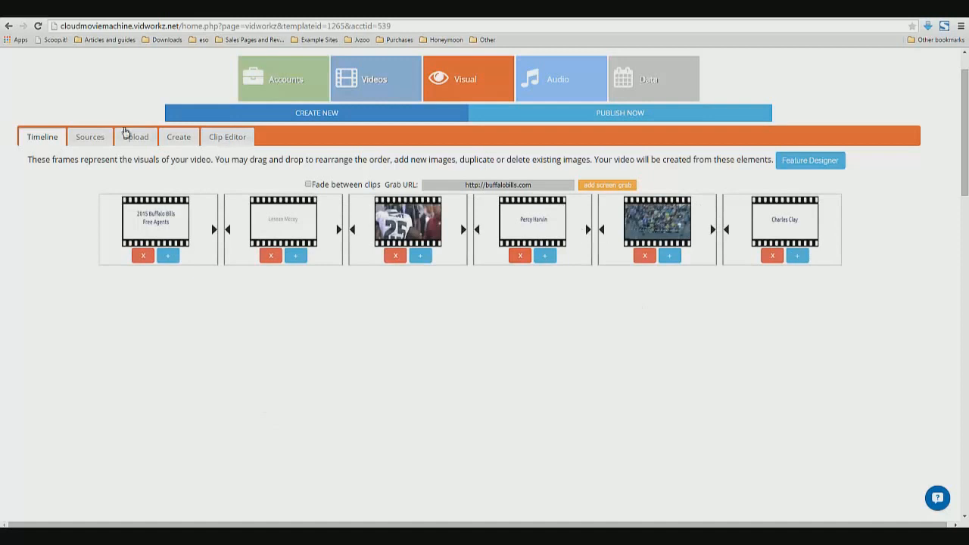
pyautogui.click(212, 137)
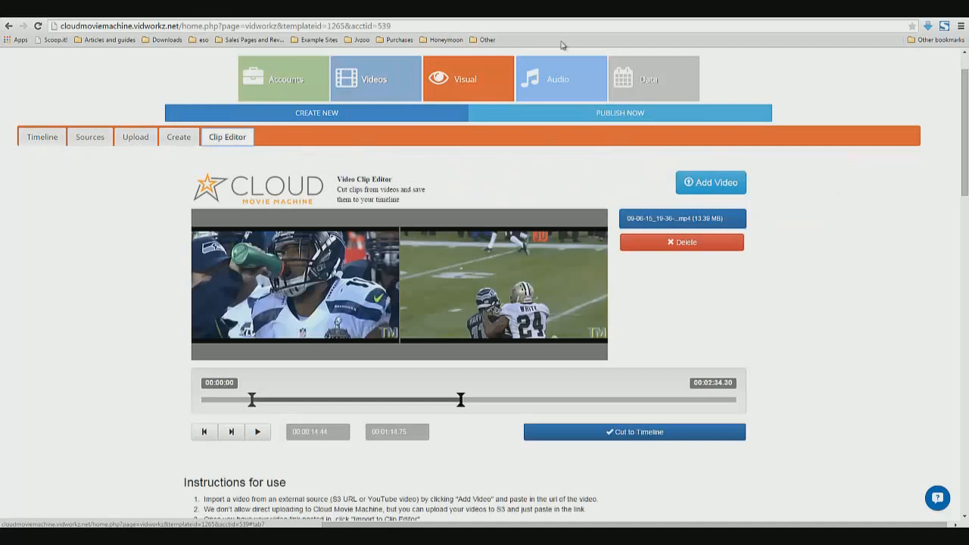
# Switch to the YouTube tab and search for "charles clay highlights"
pyautogui.click(554, 15)
pyautogui.moveTo(120, 60); pyautogui.dragTo(162, 63)
pyautogui.write('charles clay highlights')
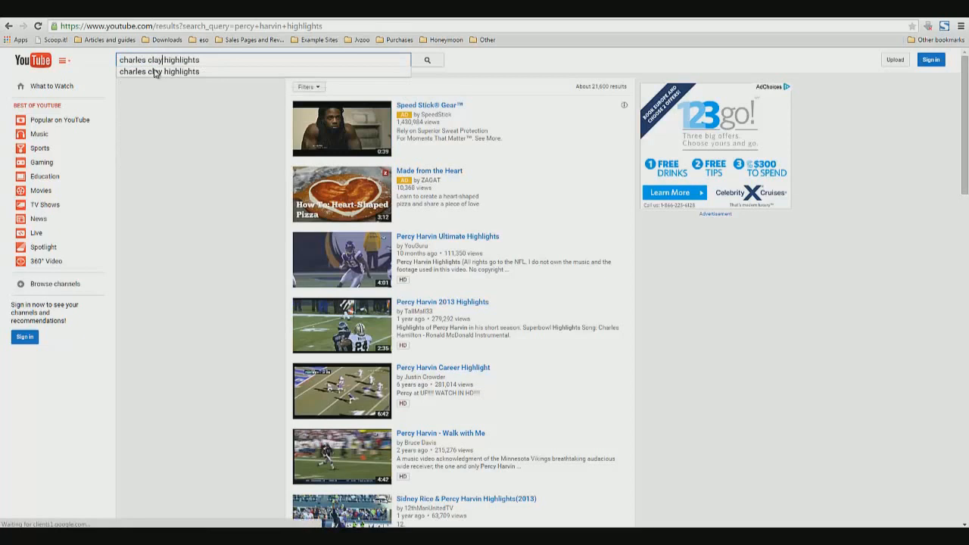
pyautogui.press('Return')
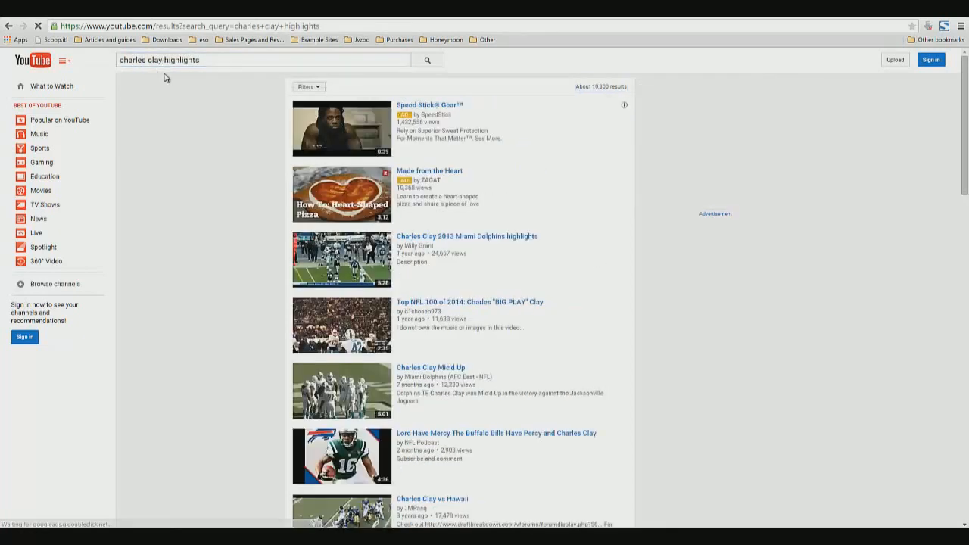
# Copy the link of the "Charles Clay 2013 Miami Dolphins highlights" video and return to the Cloud Movie Machine tab
pyautogui.rightClick(510, 238)
pyautogui.click(536, 294)
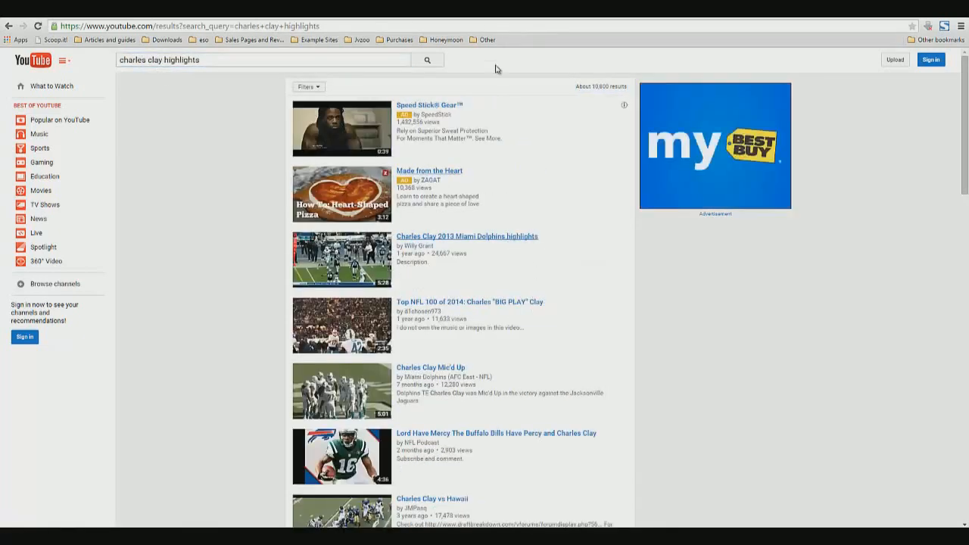
pyautogui.click(486, 9)
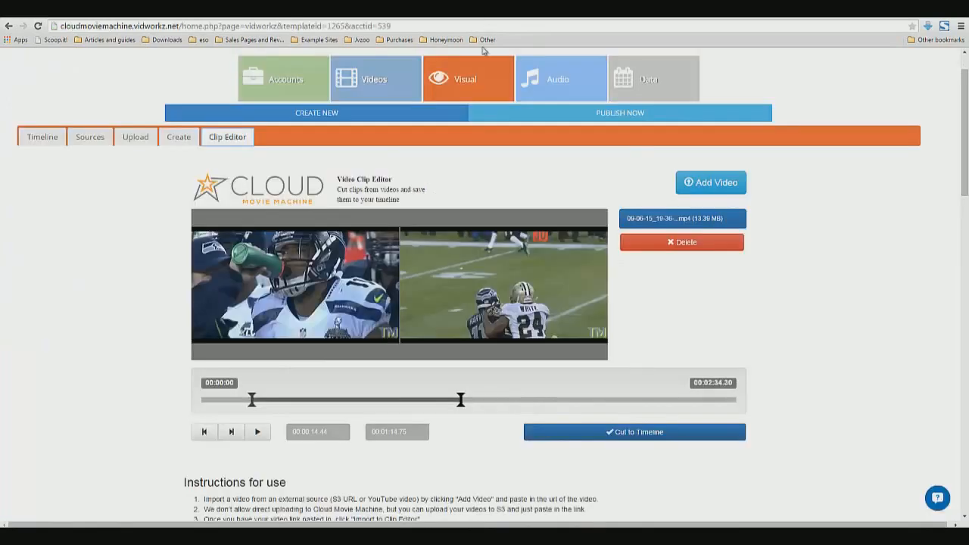
# Add a video from the copied YouTube link and import it to the Clip Editor
pyautogui.click(710, 182)
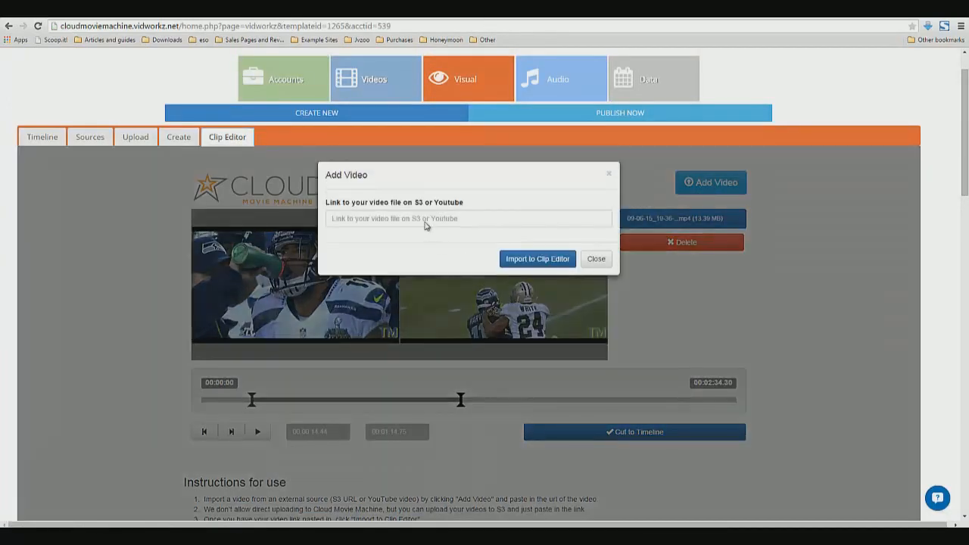
pyautogui.rightClick(426, 221)
pyautogui.click(449, 282)
pyautogui.click(537, 261)
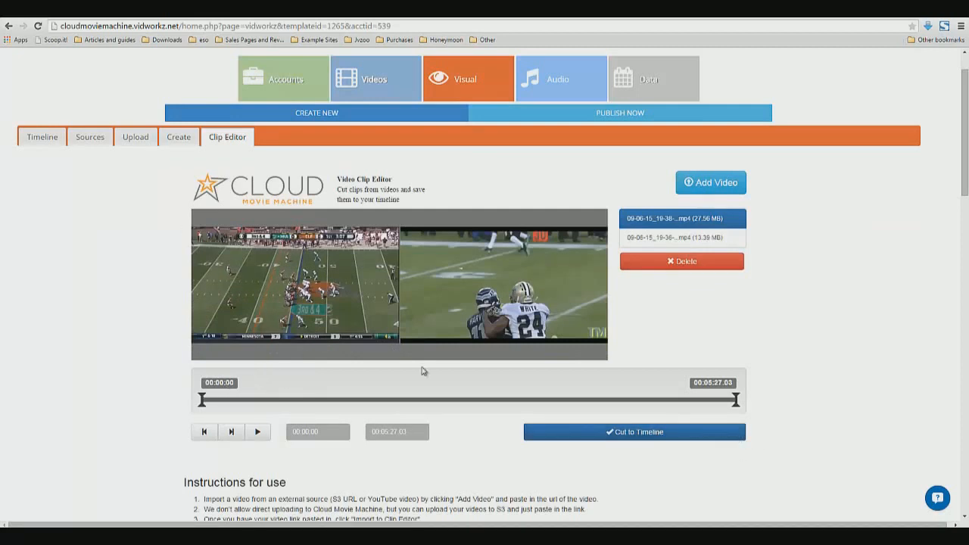
# Trim the new clip to start at 00:00:00 and end at about 00:00:50.91, and cut it to the timeline
pyautogui.moveTo(735, 399); pyautogui.dragTo(249, 396)
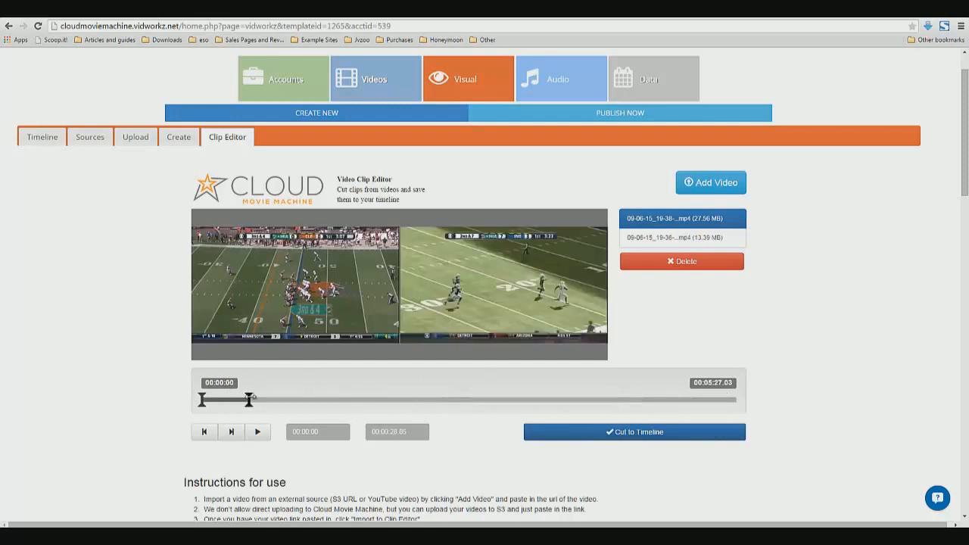
pyautogui.moveTo(247, 401); pyautogui.dragTo(285, 400)
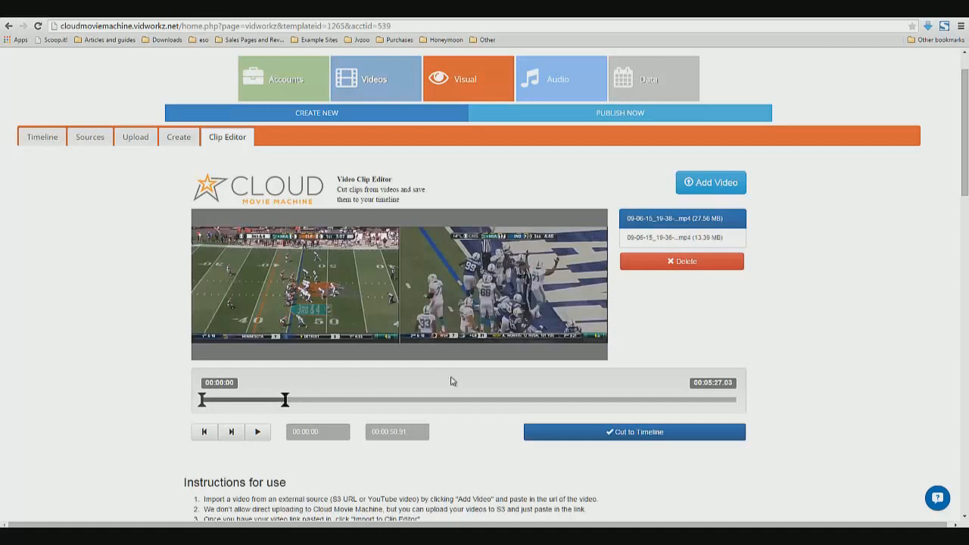
pyautogui.click(643, 436)
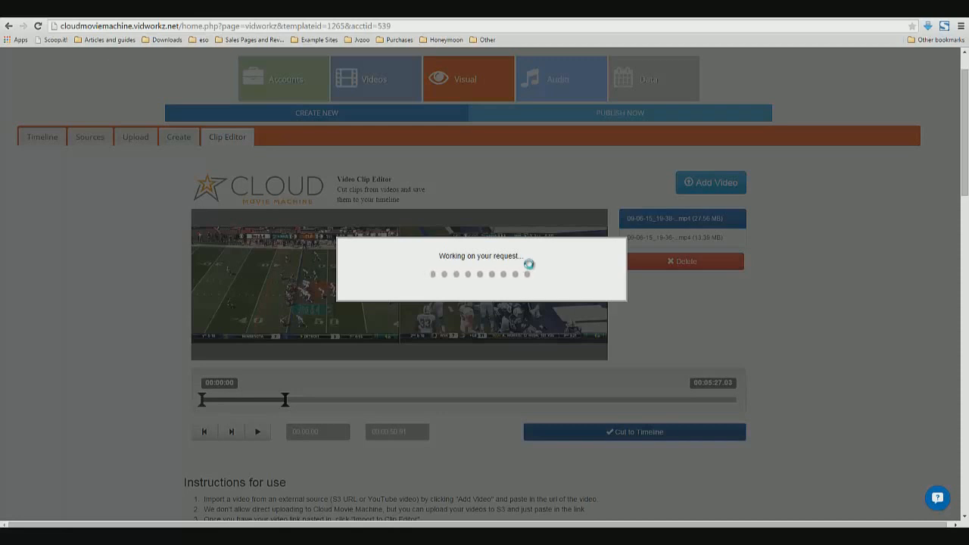
# Return to the timeline and examine the sequence of slides and highlight clips
pyautogui.click(878, 532)
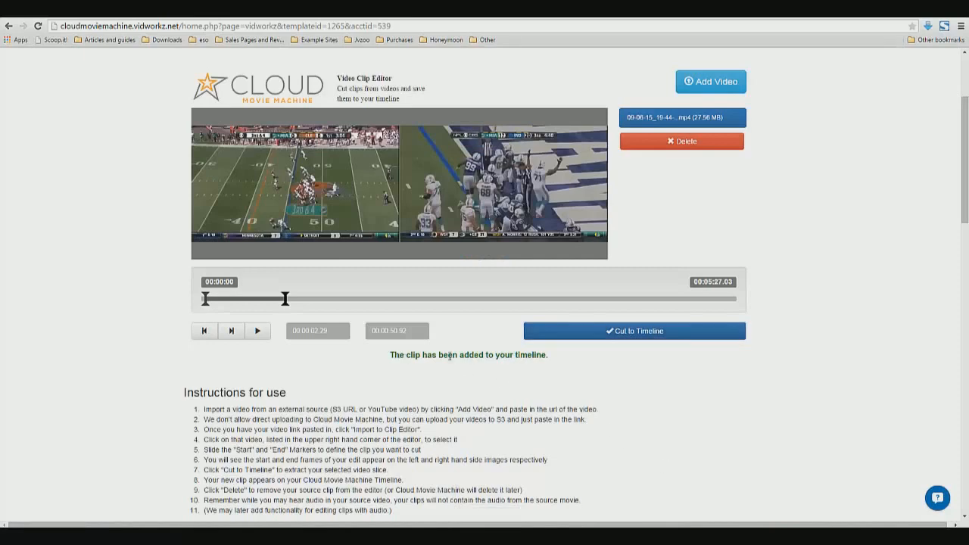
pyautogui.moveTo(405, 355); pyautogui.dragTo(549, 354)
pyautogui.scroll(2, 215, 333)
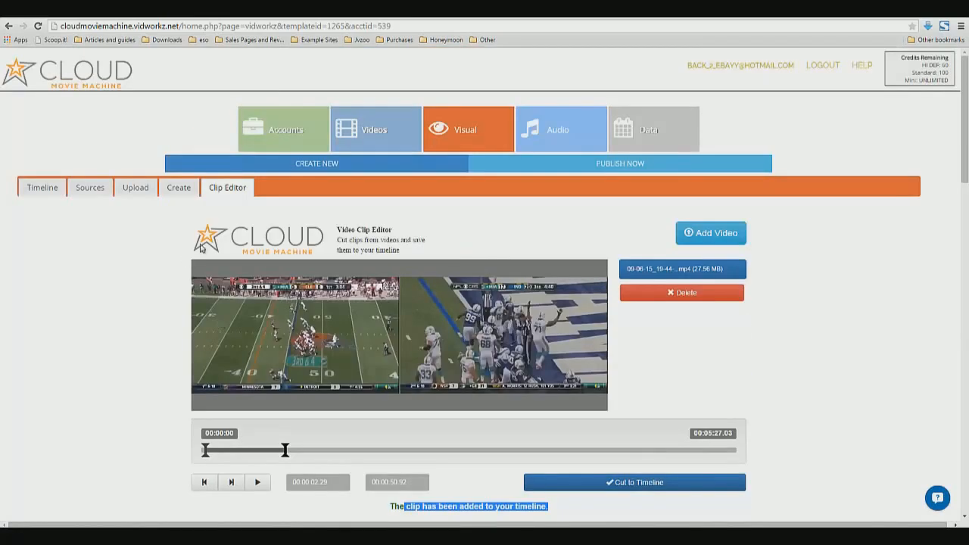
pyautogui.click(36, 189)
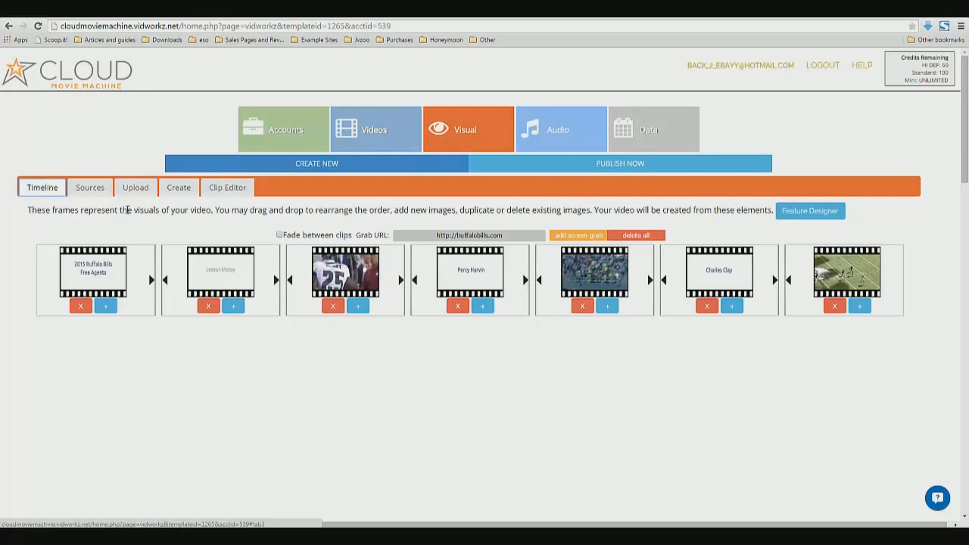
pyautogui.moveTo(127, 210); pyautogui.dragTo(141, 210)
pyautogui.moveTo(236, 208); pyautogui.dragTo(464, 198)
pyautogui.click(472, 207)
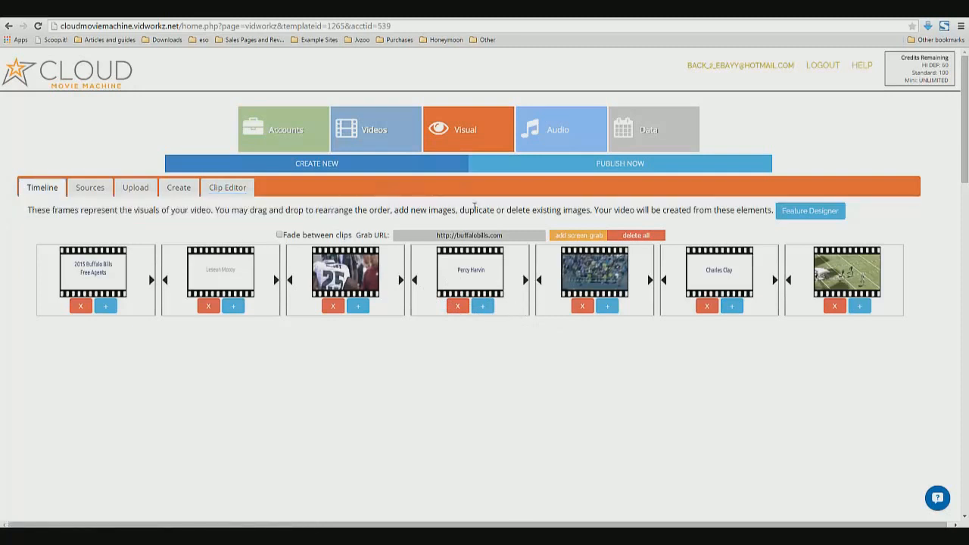
pyautogui.moveTo(663, 211); pyautogui.dragTo(758, 212)
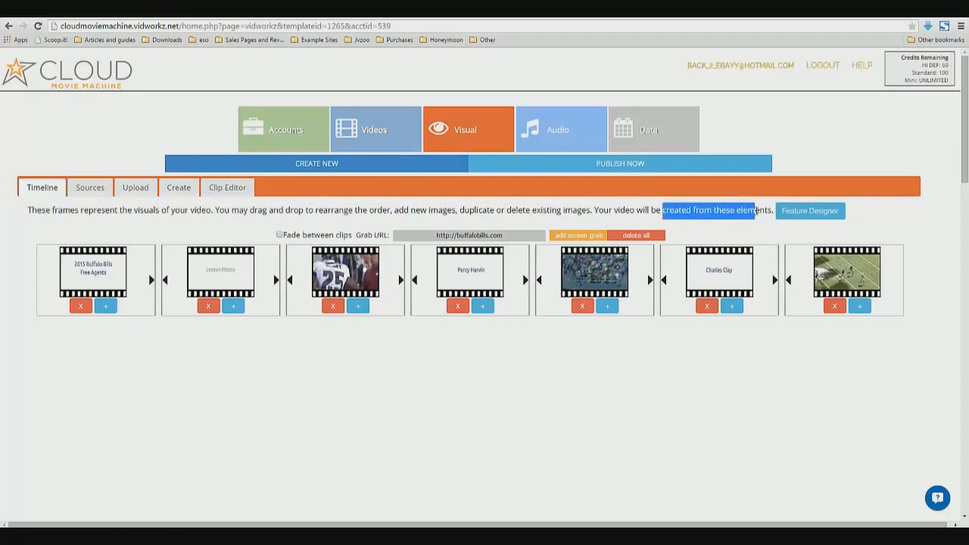
pyautogui.click(766, 211)
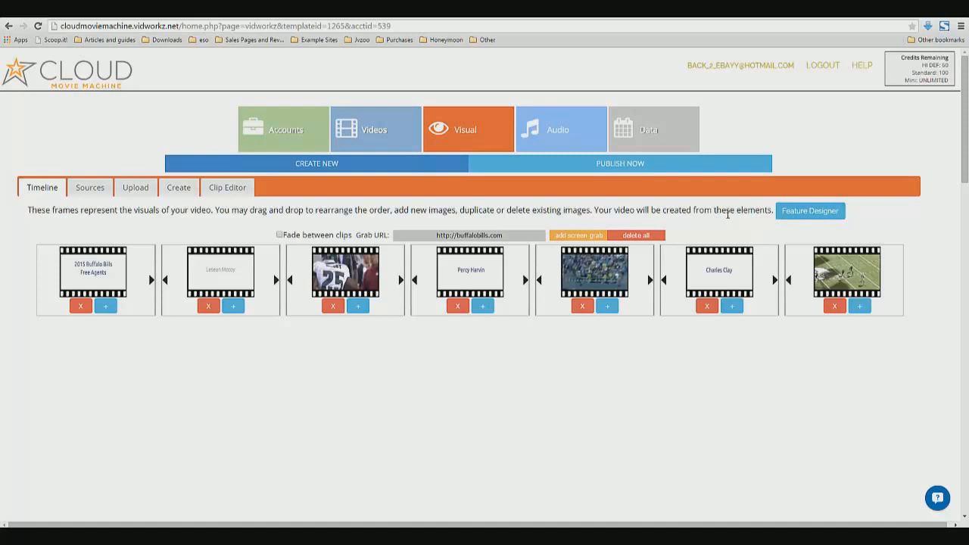
# Open the Feature Designer, look over its whole-video options, and close it
pyautogui.click(810, 215)
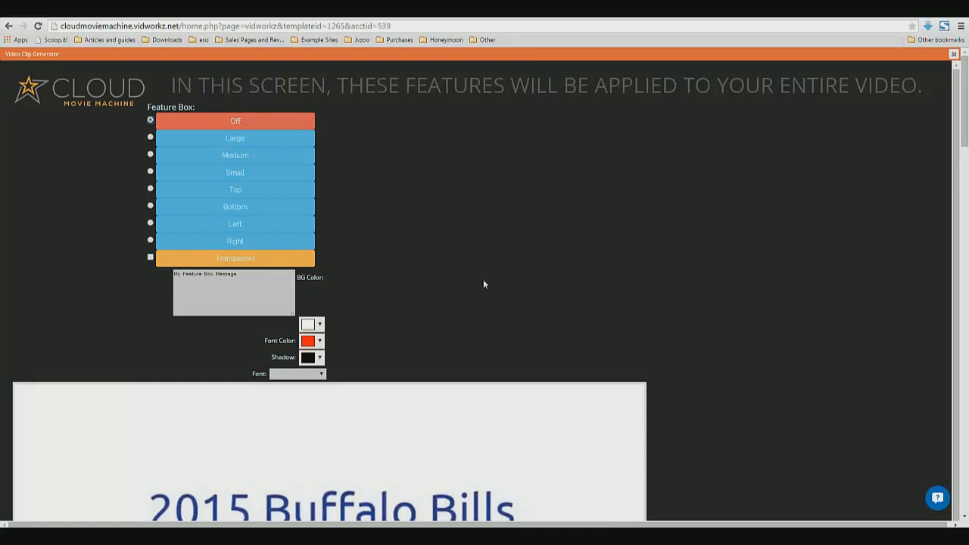
pyautogui.scroll(-3, 471, 271)
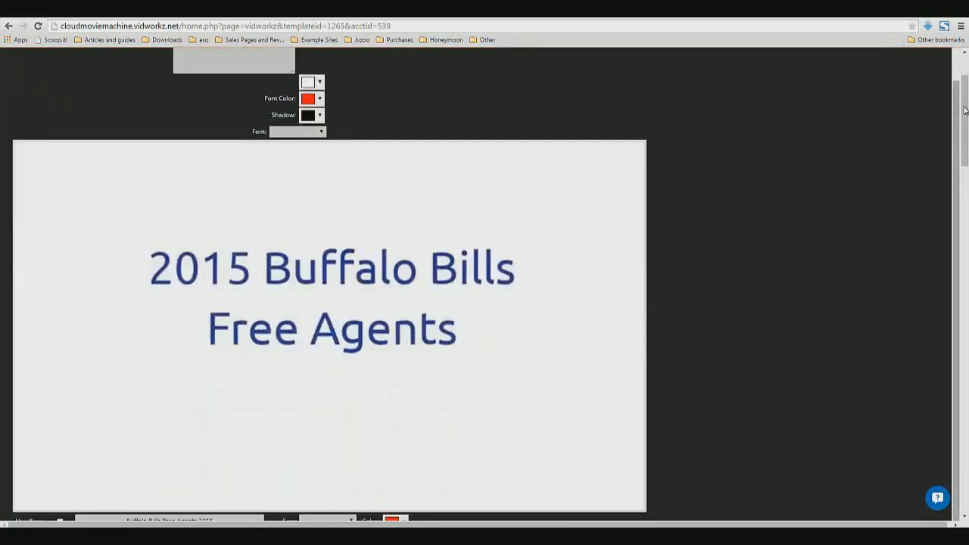
pyautogui.moveTo(964, 111); pyautogui.dragTo(774, 118)
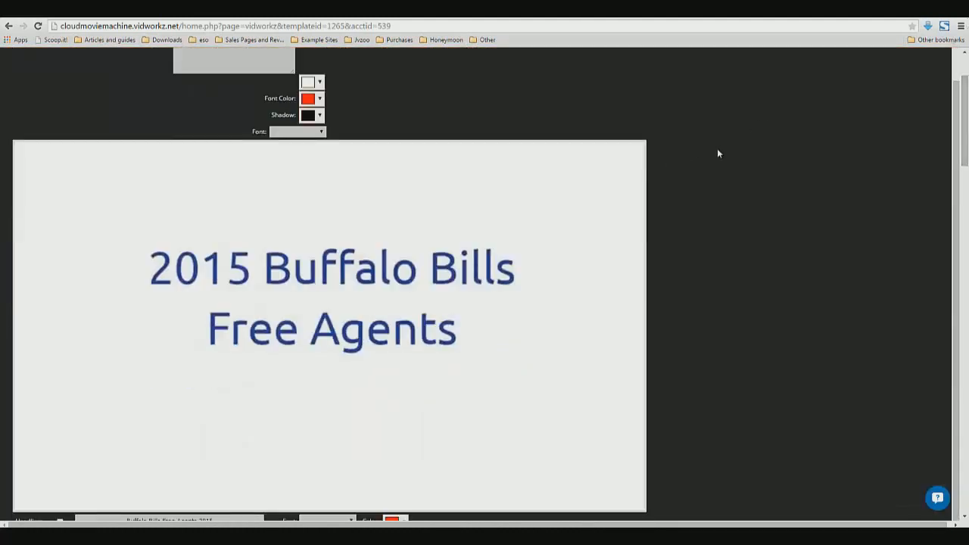
pyautogui.scroll(3, 718, 154)
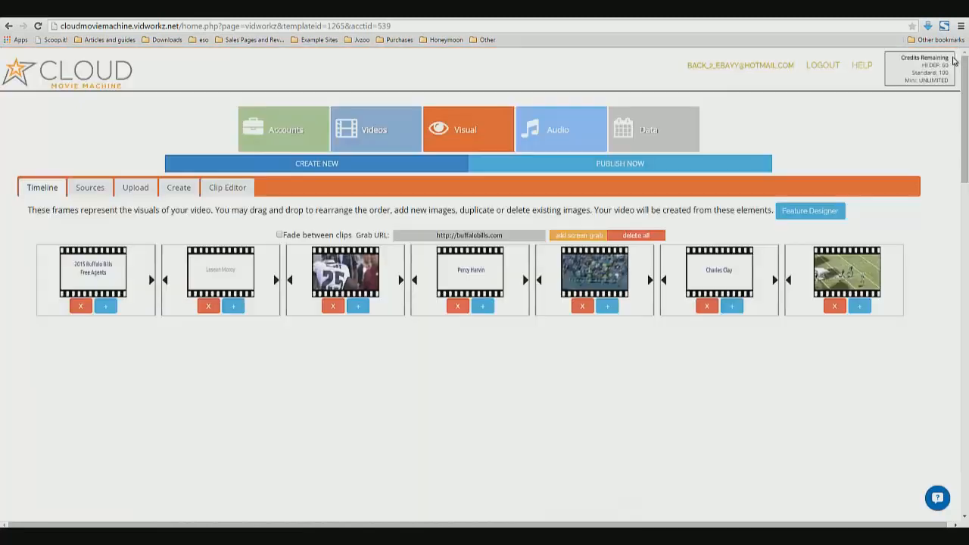
pyautogui.click(954, 54)
# Open Publish Now and generate a preview of the video
pyautogui.click(664, 165)
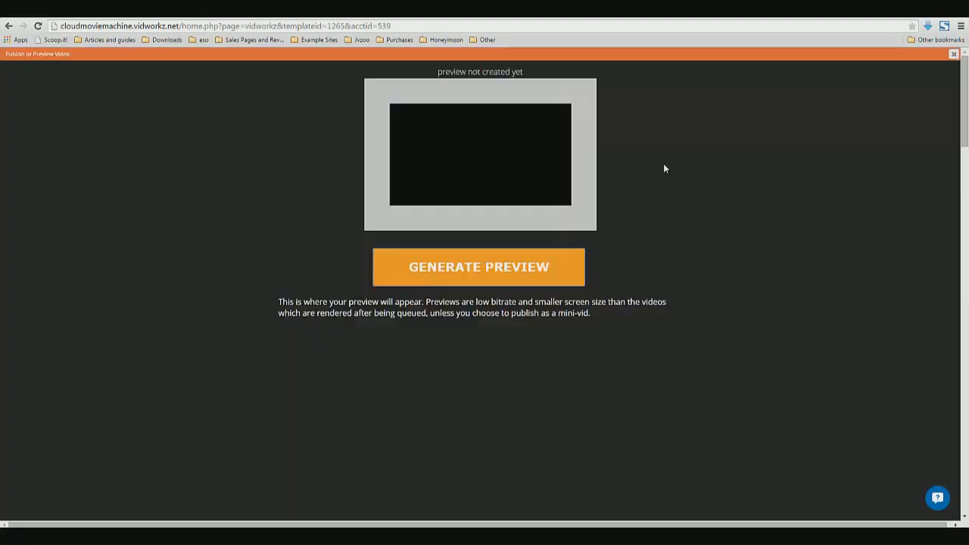
pyautogui.click(512, 270)
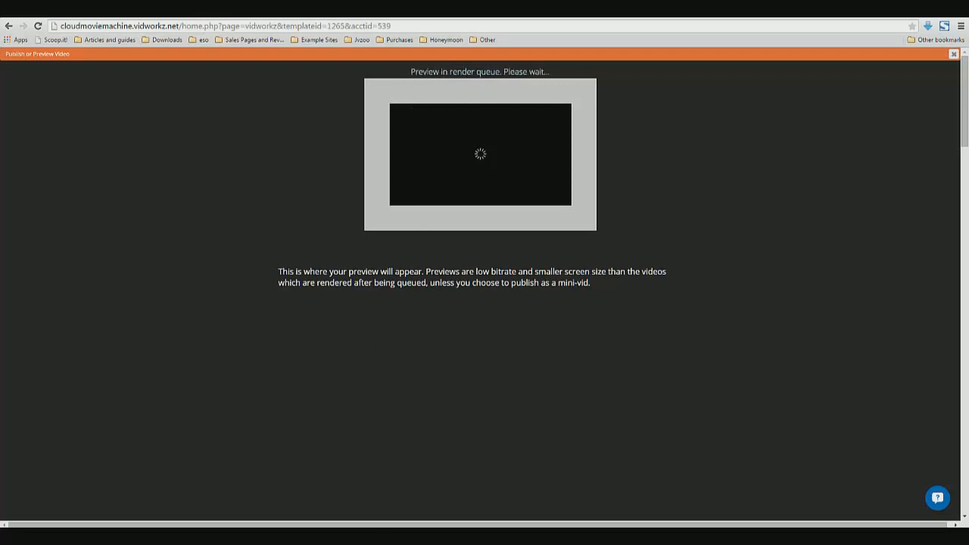
pyautogui.click(420, 536)
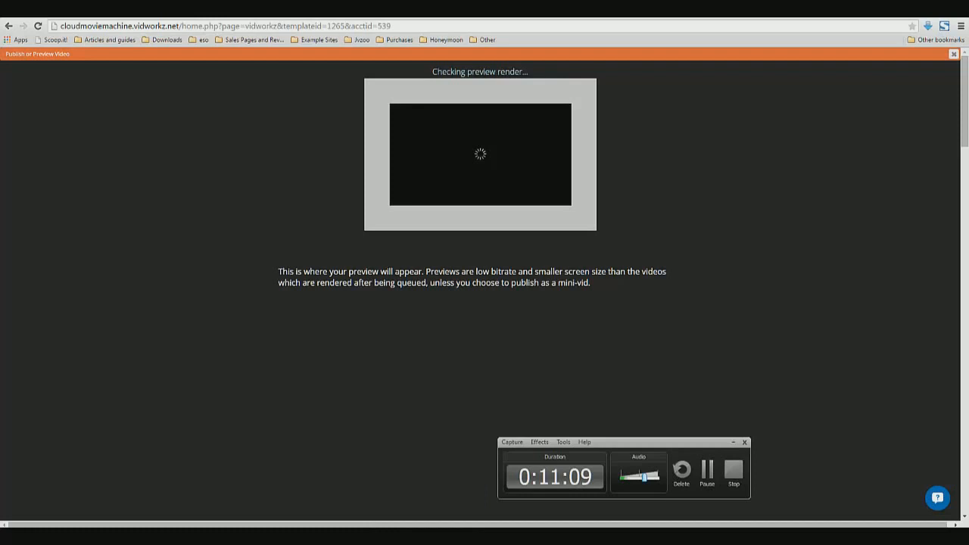
pyautogui.click(707, 473)
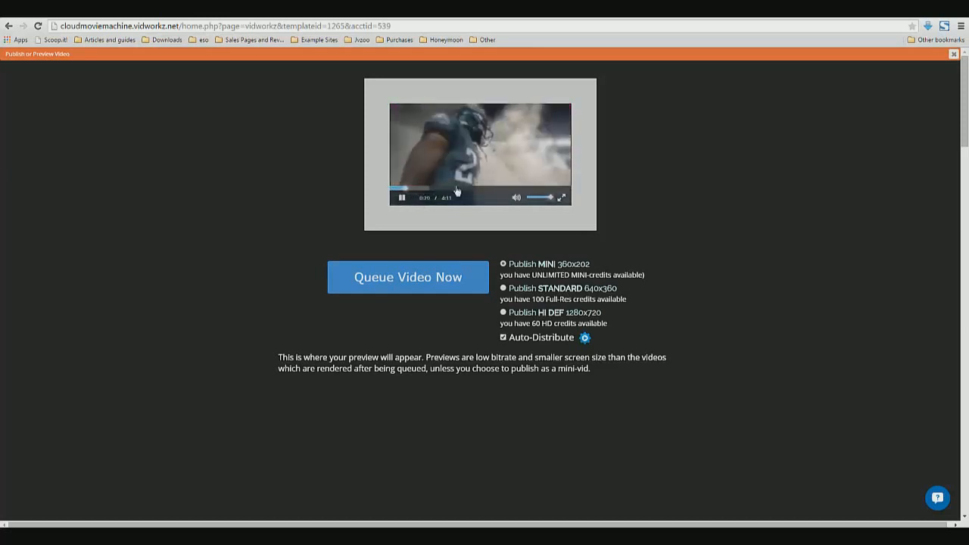
# Choose Publish STANDARD 640x360 with Auto-Distribute checked and queue the video
pyautogui.click(401, 199)
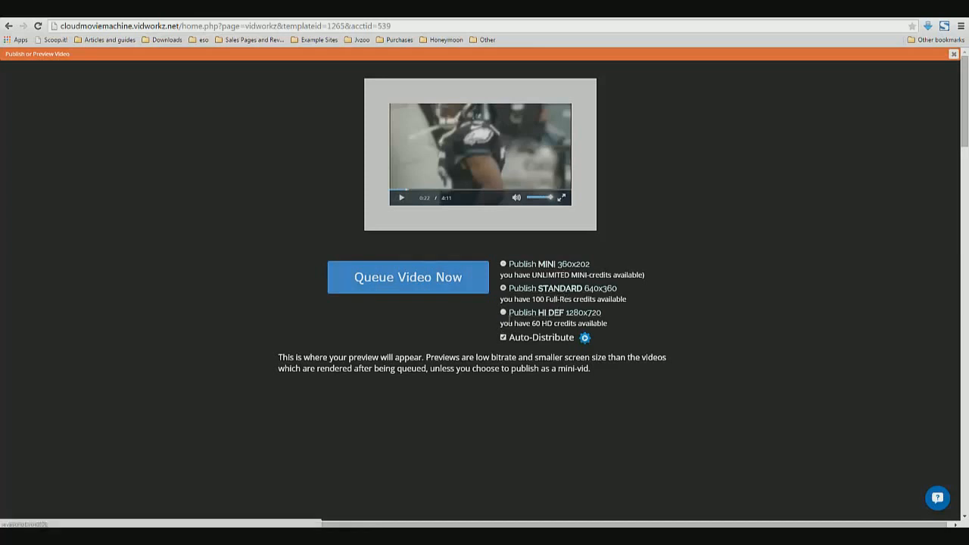
pyautogui.moveTo(601, 313); pyautogui.dragTo(586, 313)
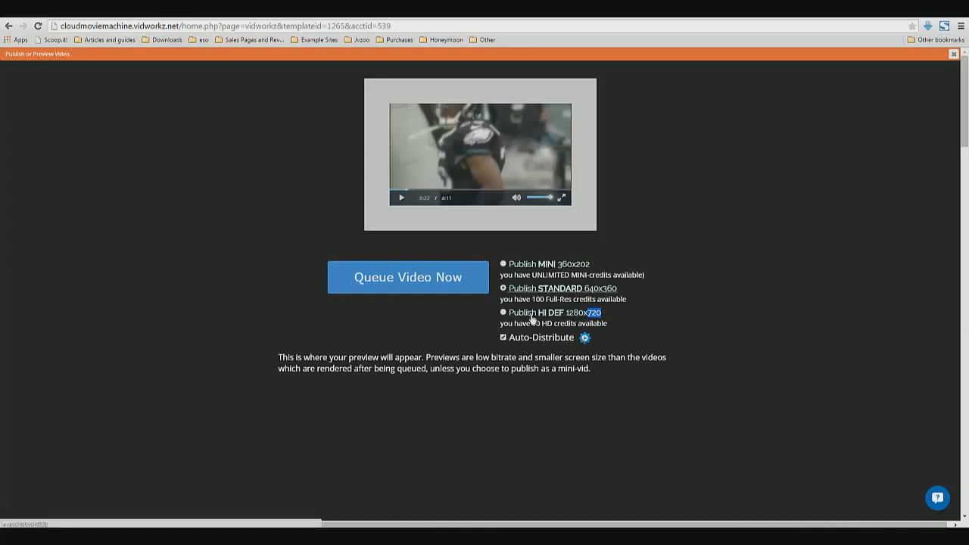
pyautogui.click(510, 338)
pyautogui.moveTo(509, 338); pyautogui.dragTo(574, 337)
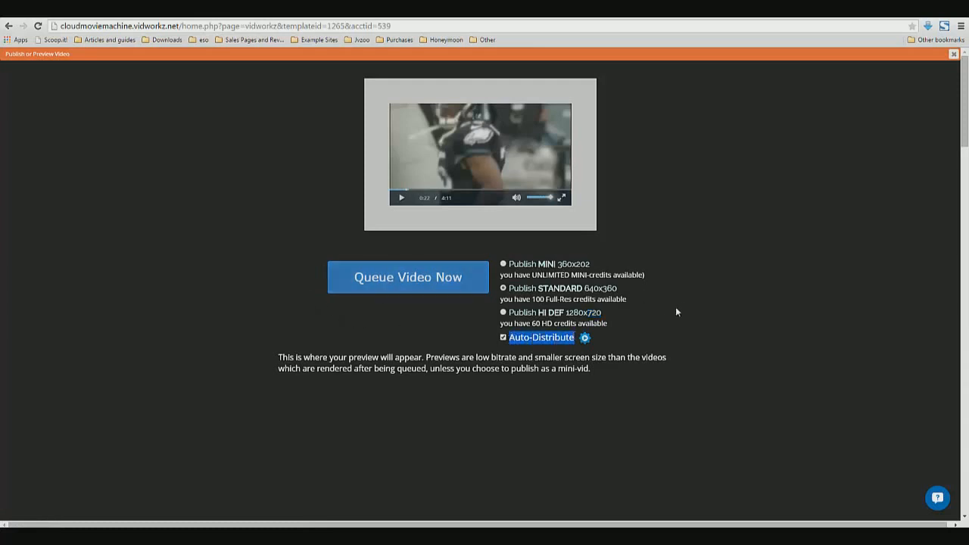
pyautogui.click(571, 347)
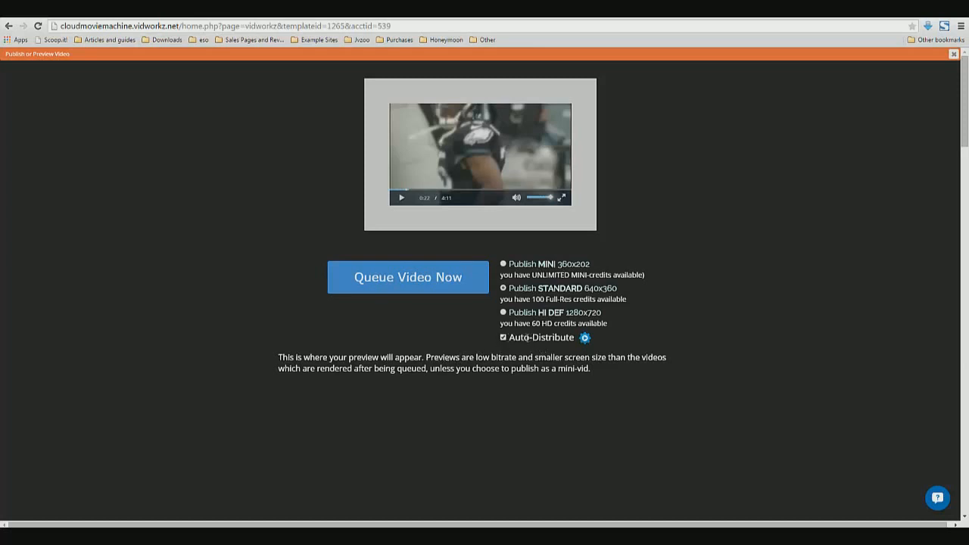
pyautogui.moveTo(509, 338); pyautogui.dragTo(601, 341)
pyautogui.click(602, 340)
pyautogui.click(413, 277)
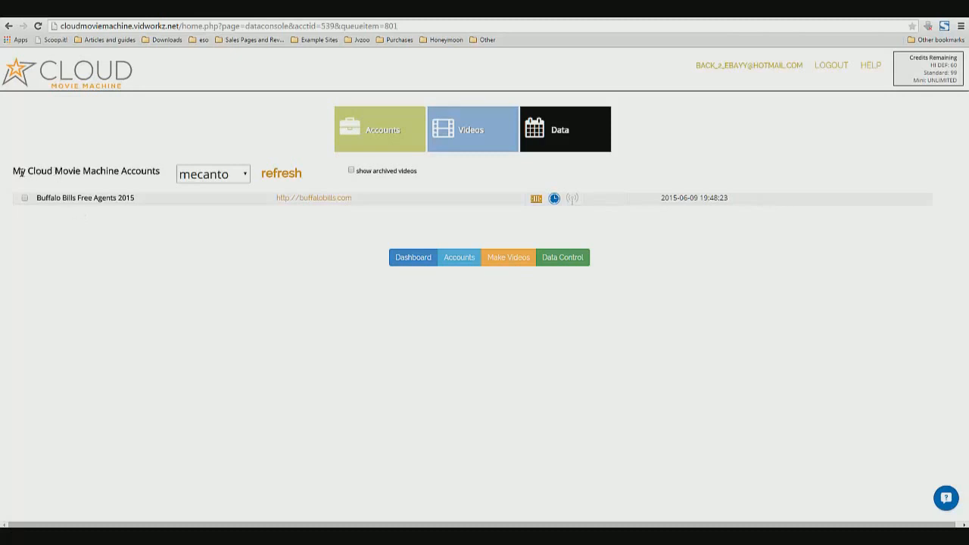
pyautogui.moveTo(13, 172); pyautogui.dragTo(160, 172)
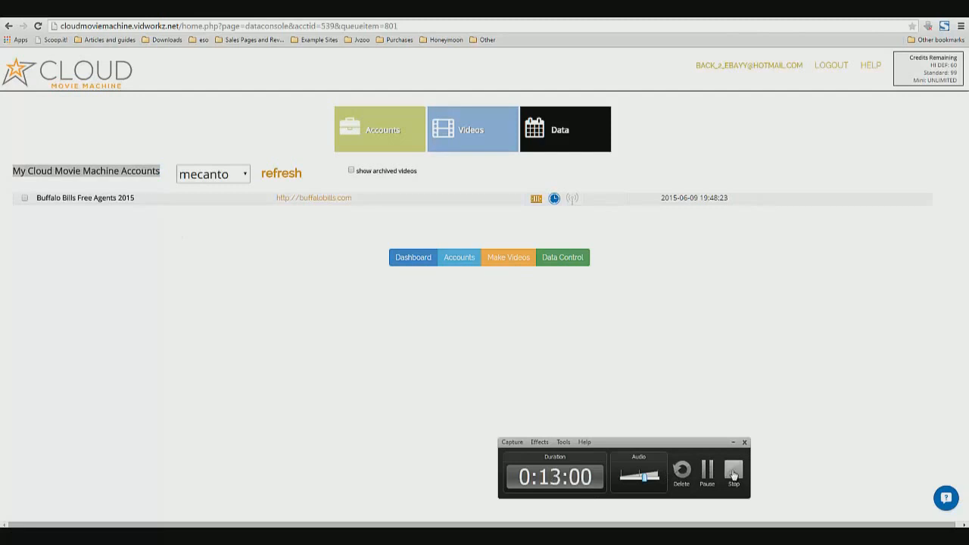
pyautogui.click(733, 474)
pyautogui.click(404, 302)
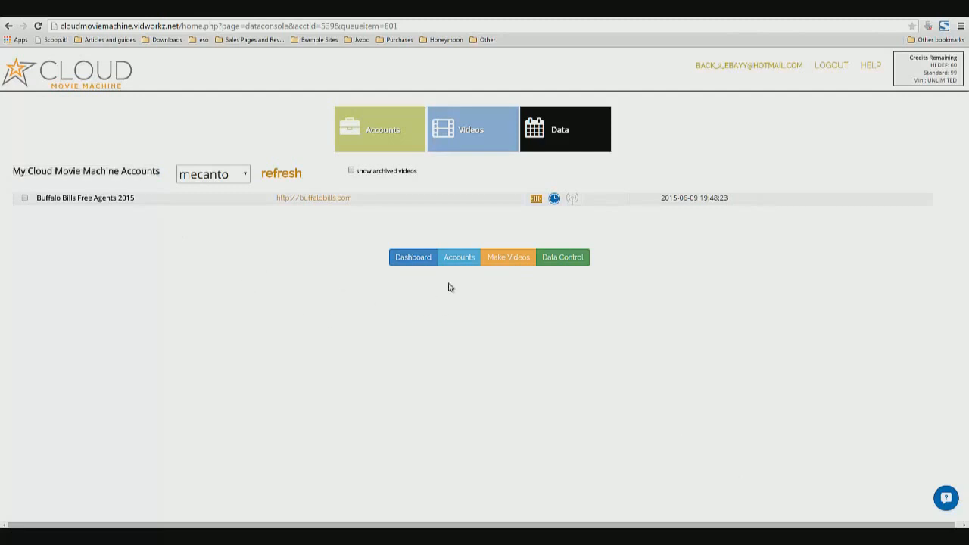
pyautogui.click(24, 198)
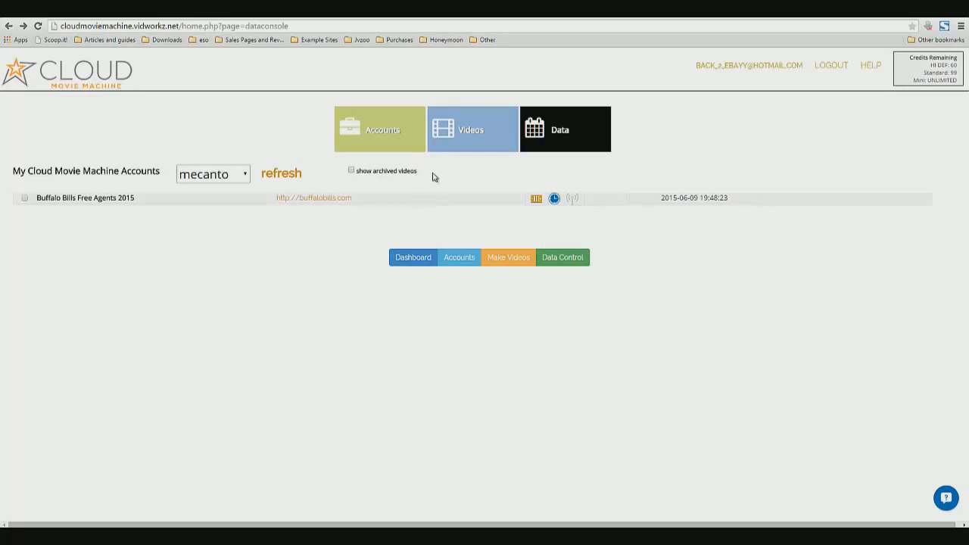
pyautogui.click(454, 535)
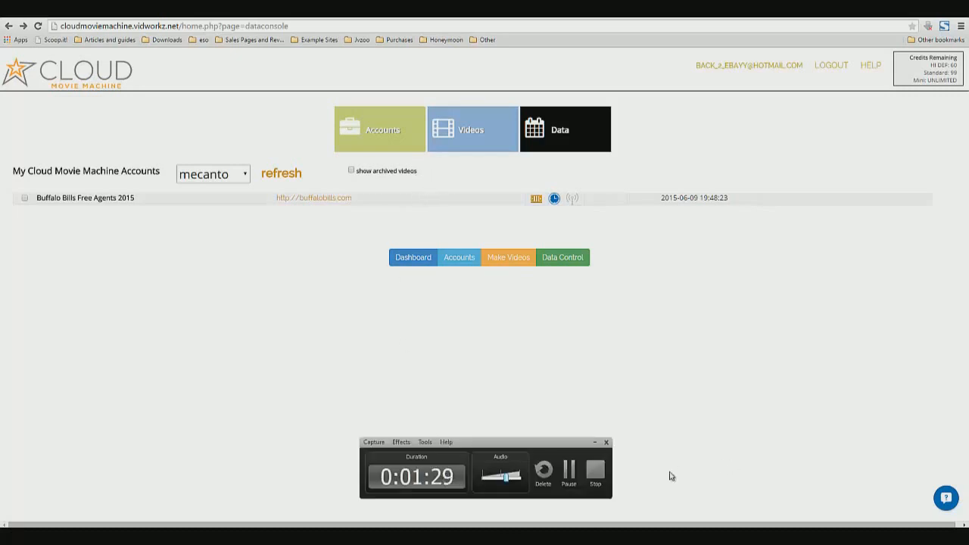